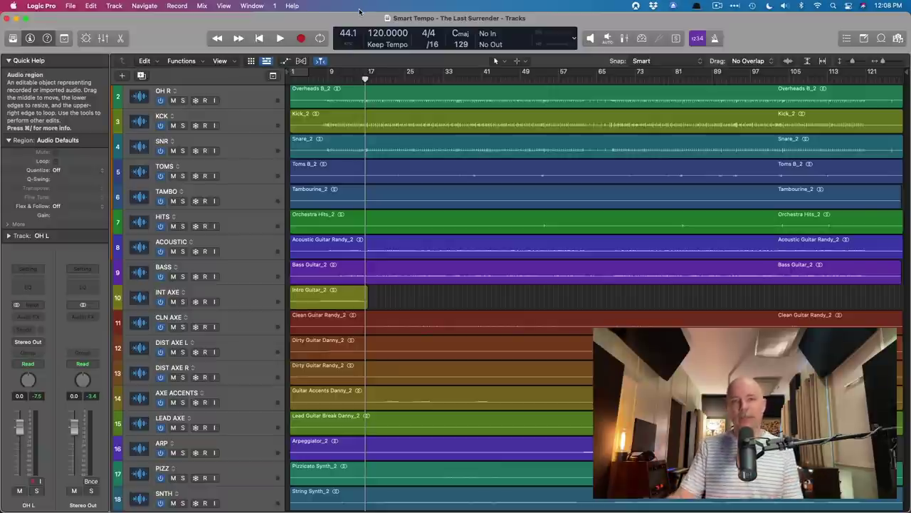
# Step: Play the song from around bar 17, then stop playback
pyautogui.press('space')
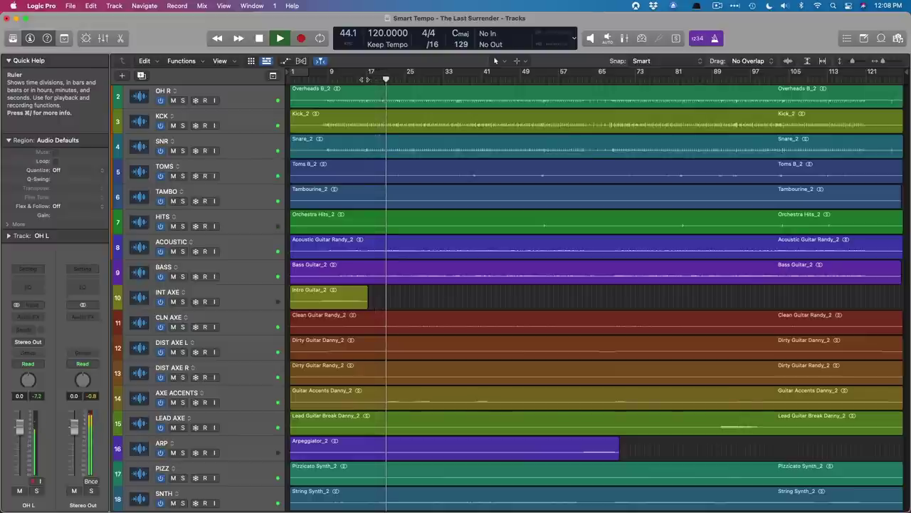
pyautogui.press('space')
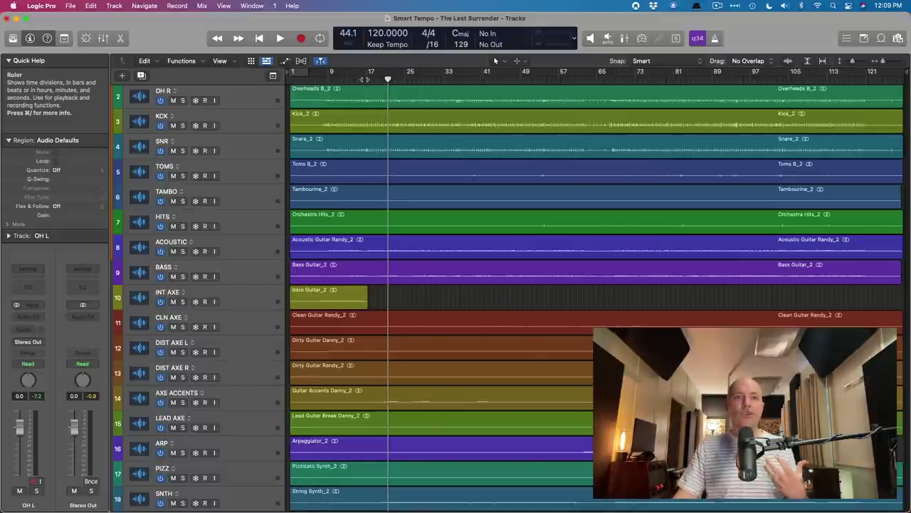
# Step: Strip Acoustic Guitar Randy_2's original recording tempo, re-analyse it in Smart Tempo, and scrub to bar 16
pyautogui.click(248, 243)
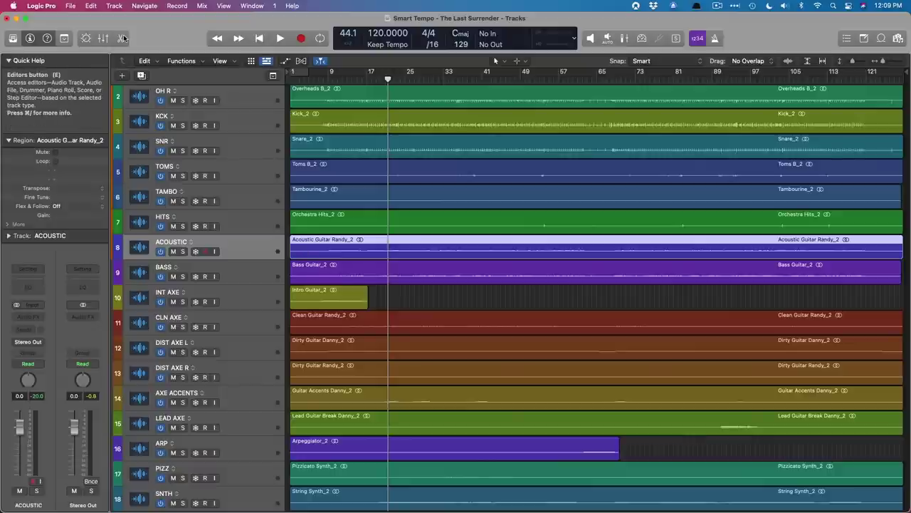
pyautogui.click(122, 38)
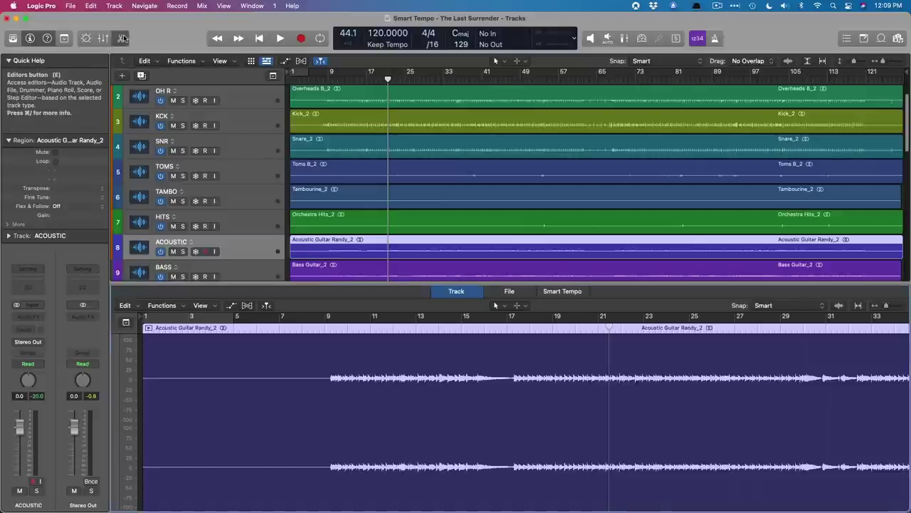
pyautogui.click(553, 297)
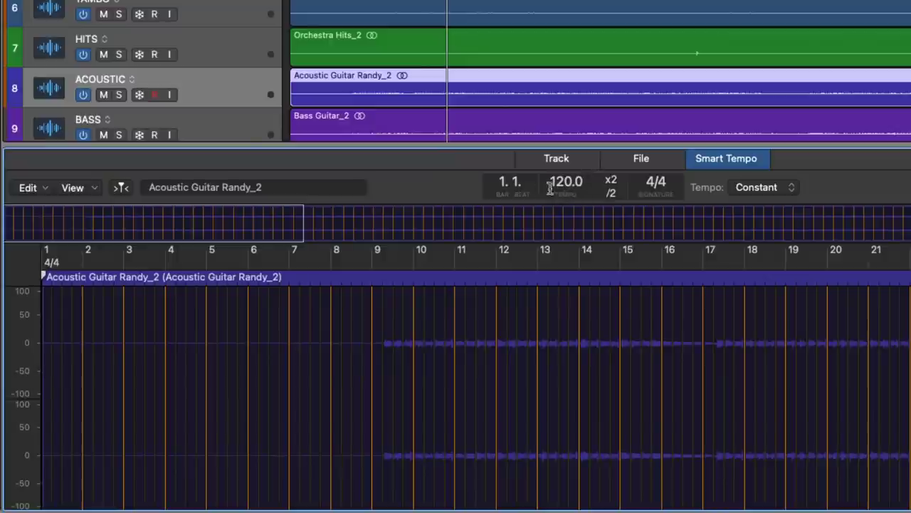
pyautogui.click(42, 192)
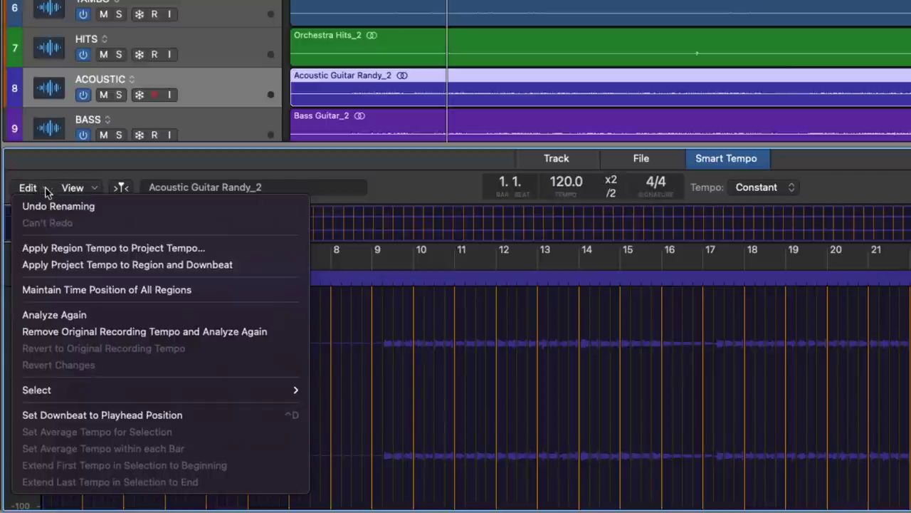
pyautogui.click(59, 333)
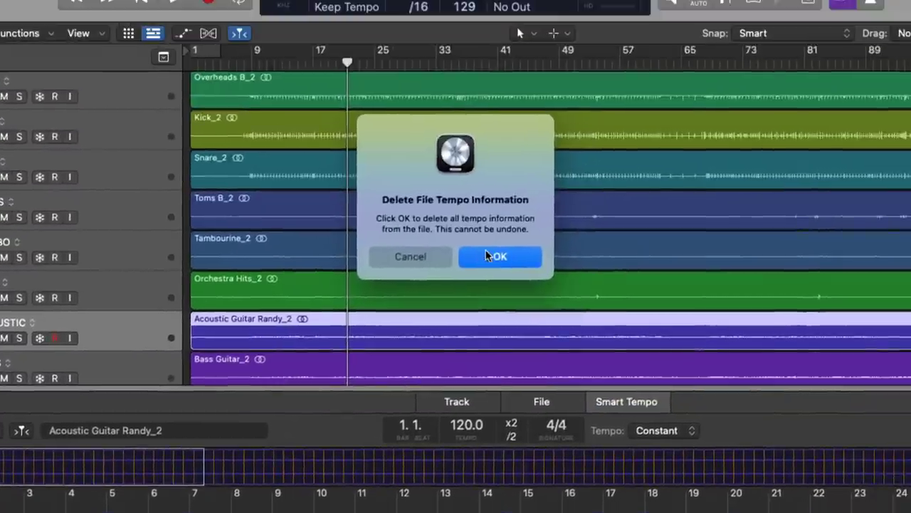
pyautogui.click(485, 253)
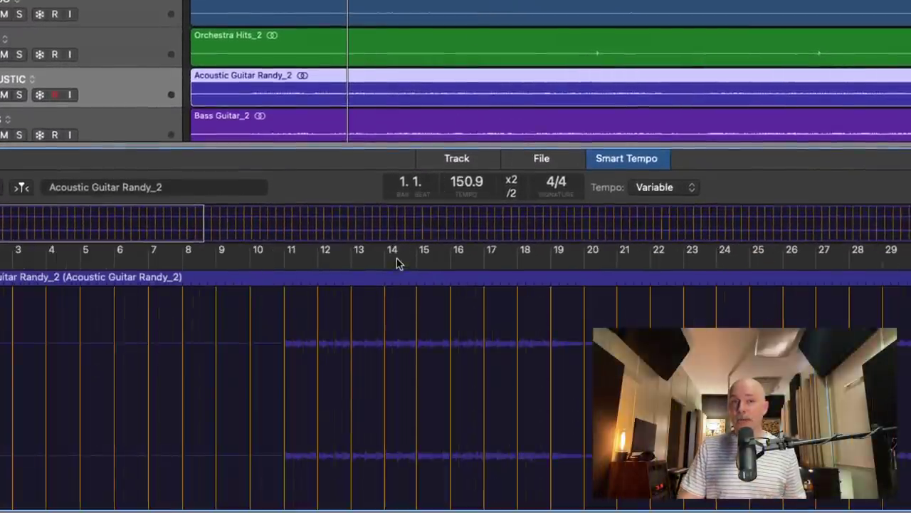
pyautogui.moveTo(401, 261); pyautogui.dragTo(543, 272)
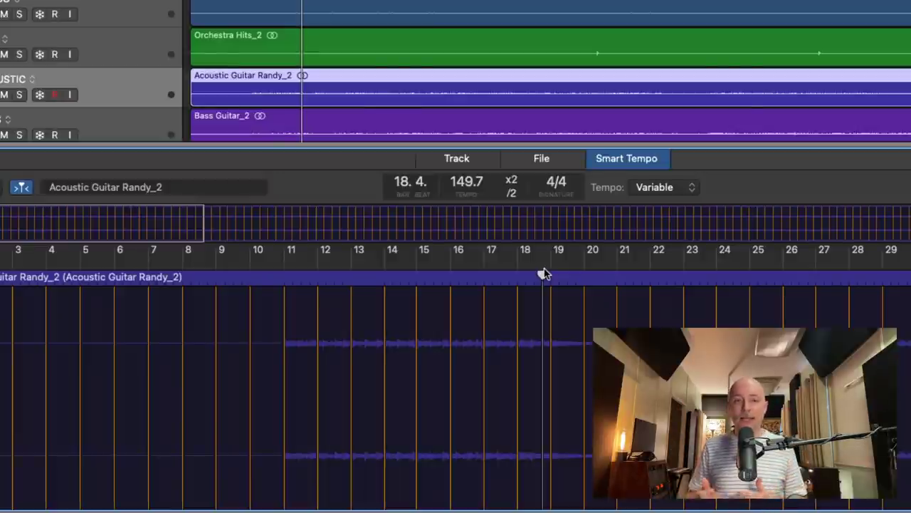
# Step: Remove the original recording tempo from all 24 regions in the project
pyautogui.press('e')
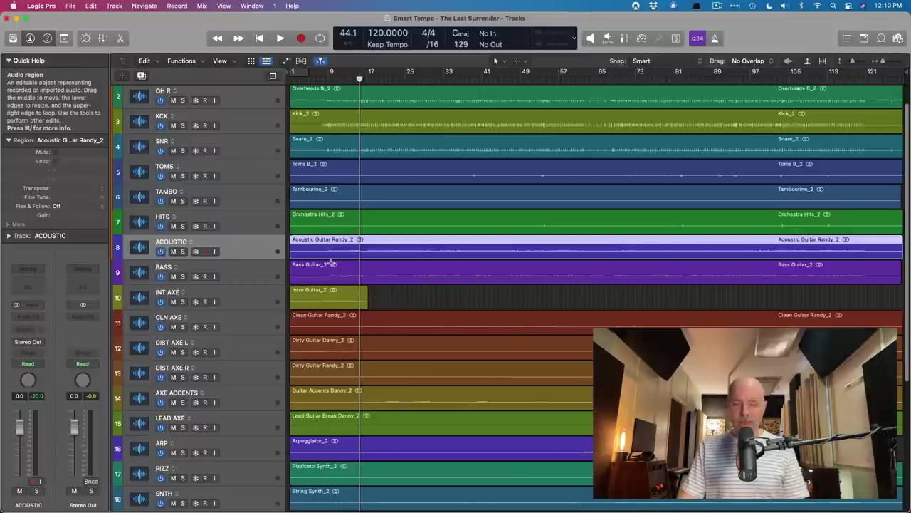
pyautogui.press('super+a')
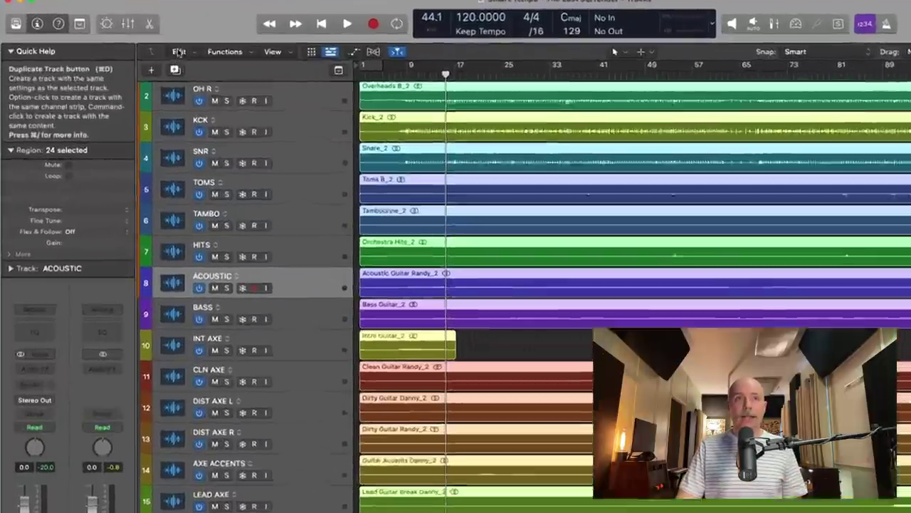
pyautogui.click(145, 61)
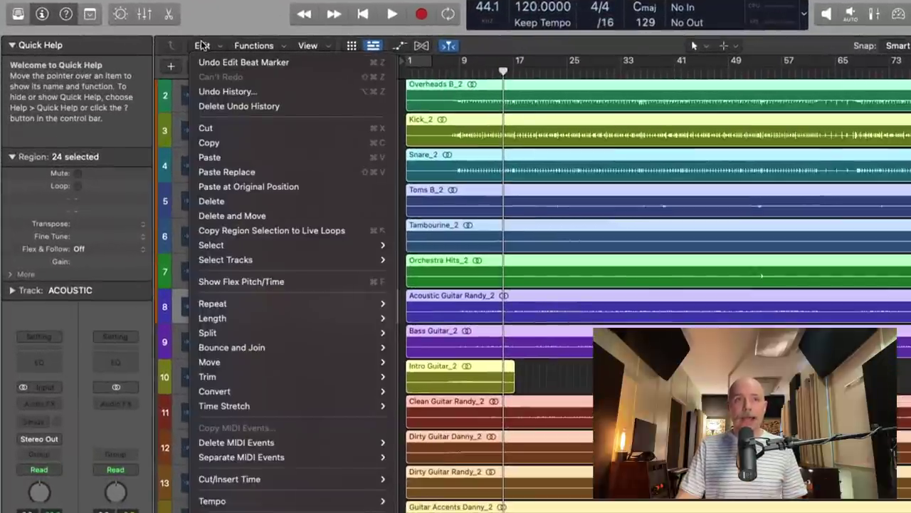
pyautogui.moveTo(272, 500)
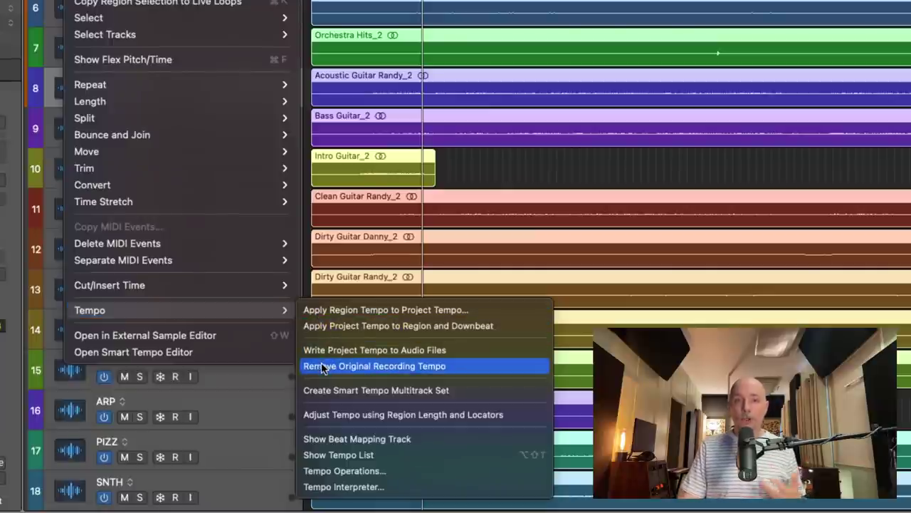
pyautogui.click(322, 366)
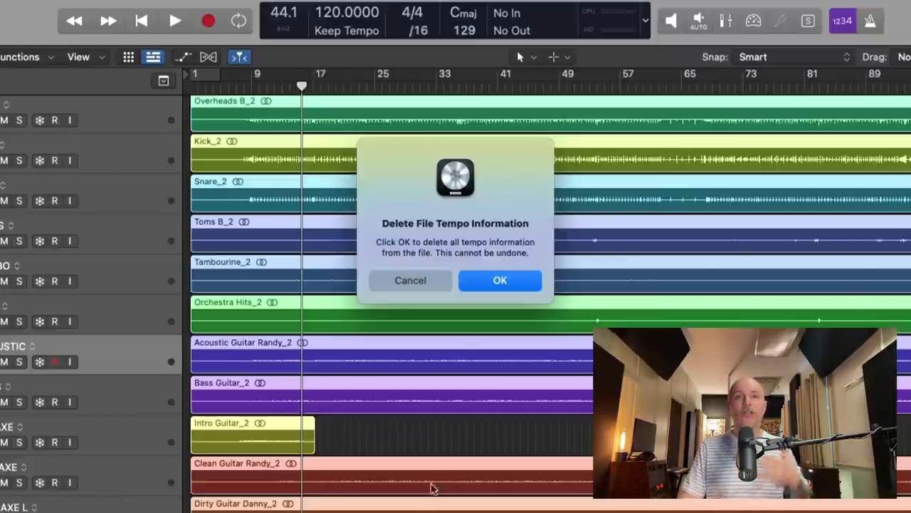
pyautogui.click(500, 282)
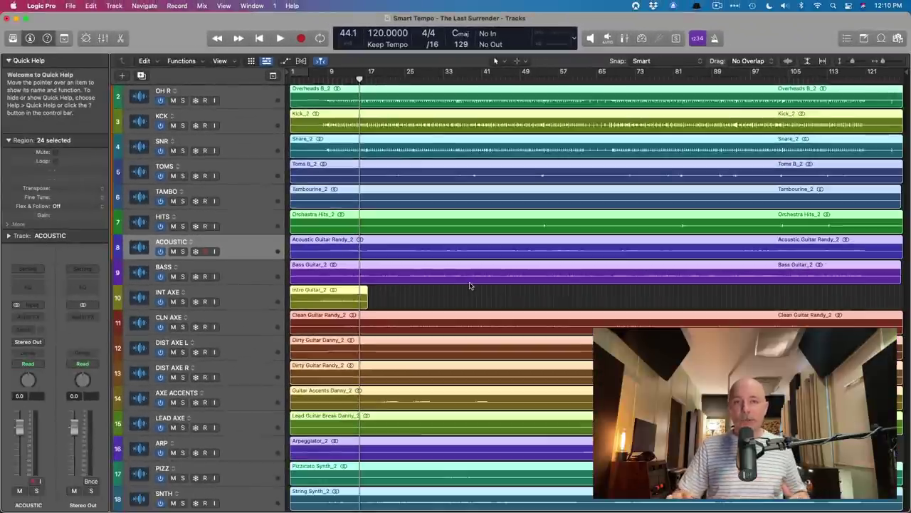
# Step: Check Overheads B_2 in the Smart Tempo editor to confirm it has no tempo information
pyautogui.scroll(1, 255, 96)
pyautogui.click(255, 96)
pyautogui.press('e')
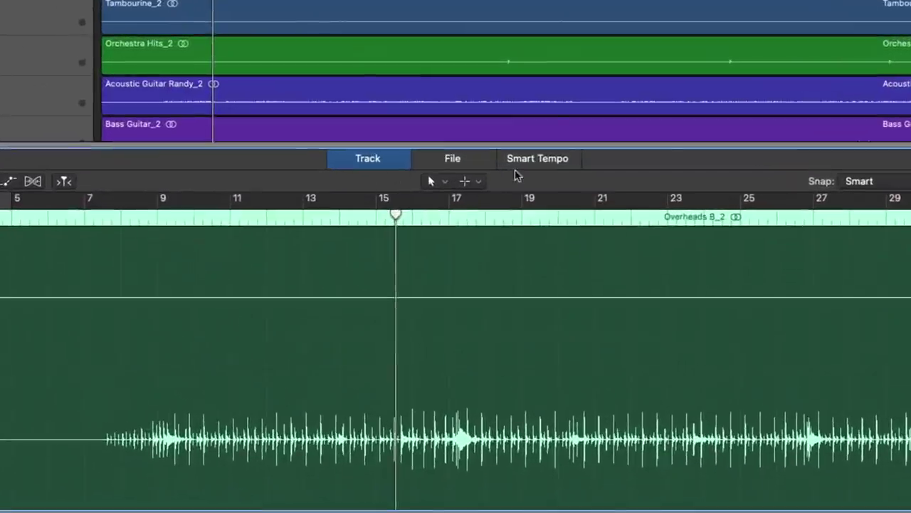
pyautogui.click(561, 292)
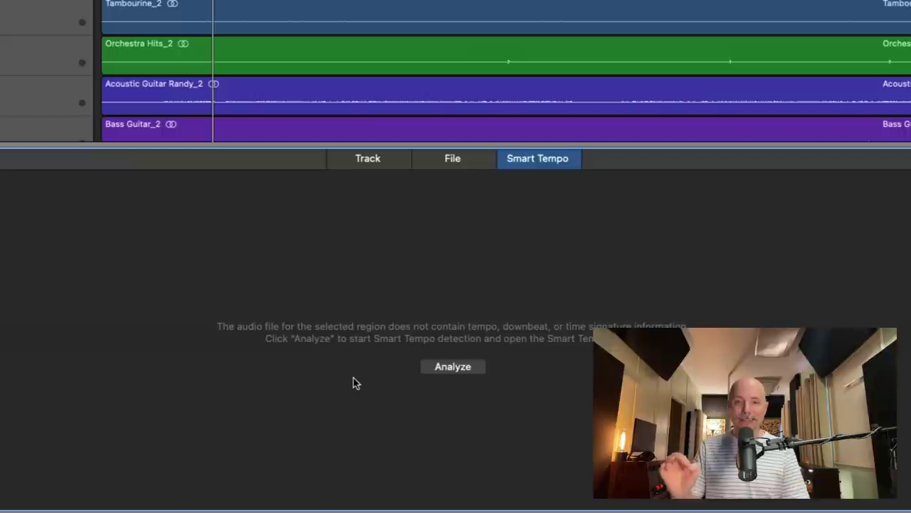
# Step: Select the five drum tracks: OH L, OH R, KCK, SNR and TOMS
pyautogui.press('e')
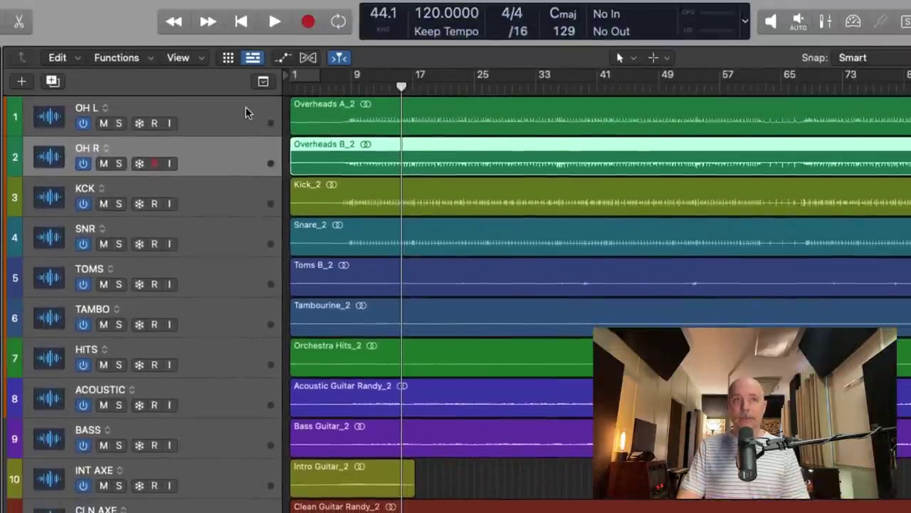
pyautogui.click(245, 112)
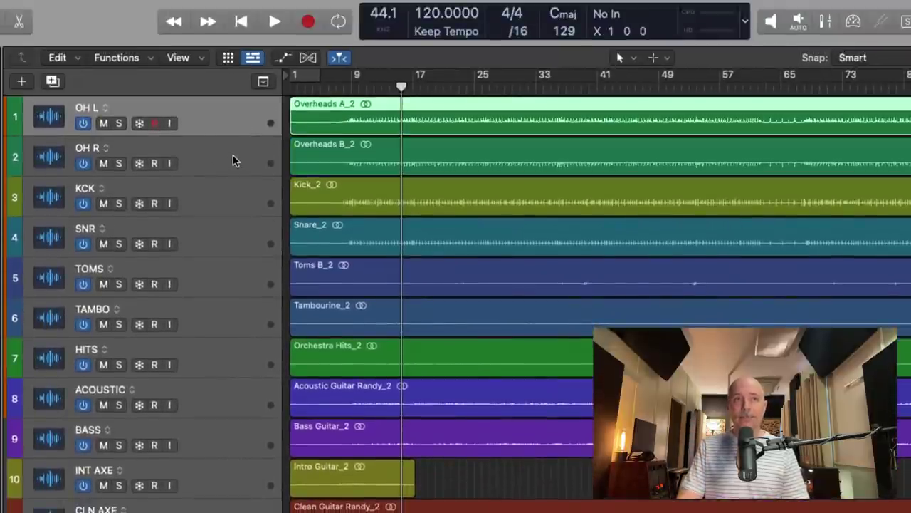
pyautogui.keyDown('shift'); pyautogui.click(232, 163); pyautogui.keyUp('shift')
pyautogui.keyDown('shift'); pyautogui.click(238, 189); pyautogui.keyUp('shift')
pyautogui.keyDown('shift'); pyautogui.click(243, 238); pyautogui.keyUp('shift')
pyautogui.keyDown('shift'); pyautogui.click(248, 283); pyautogui.keyUp('shift')
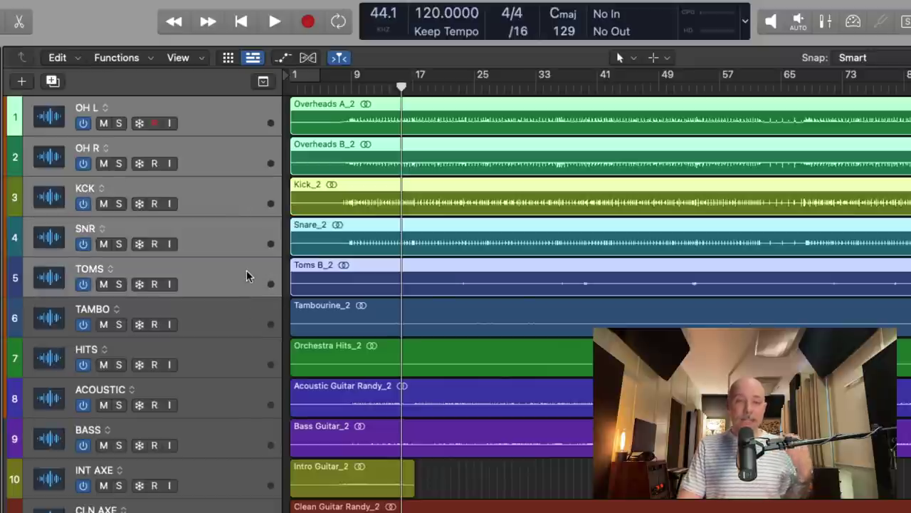
# Step: Create a Smart Tempo multitrack set from the selected drums and update its analysis
pyautogui.click(58, 58)
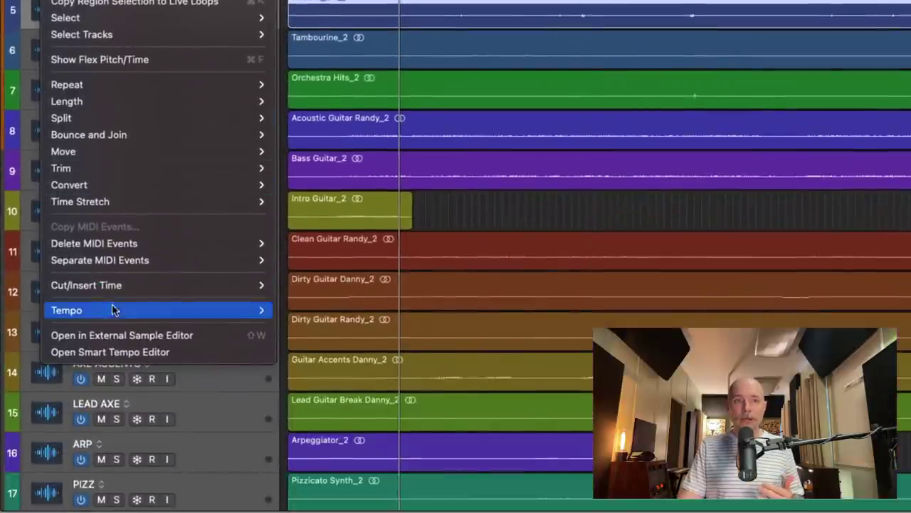
pyautogui.moveTo(114, 310)
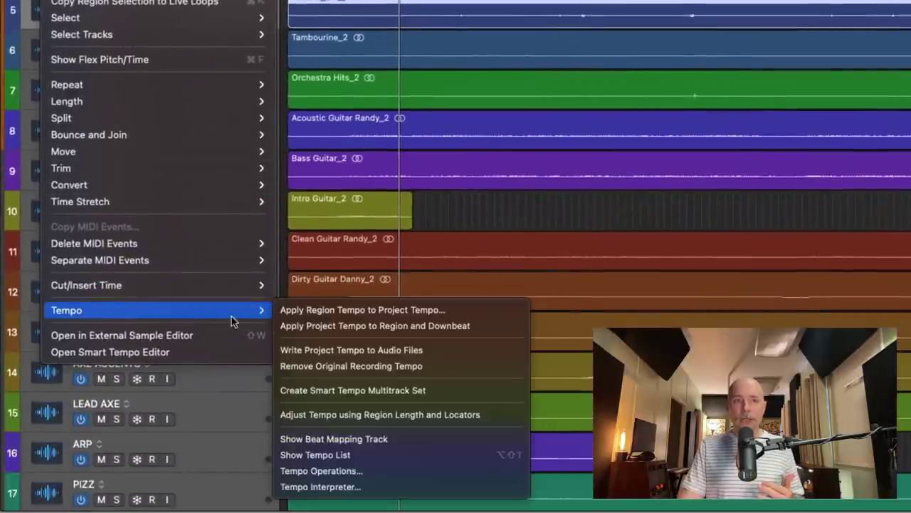
pyautogui.click(299, 390)
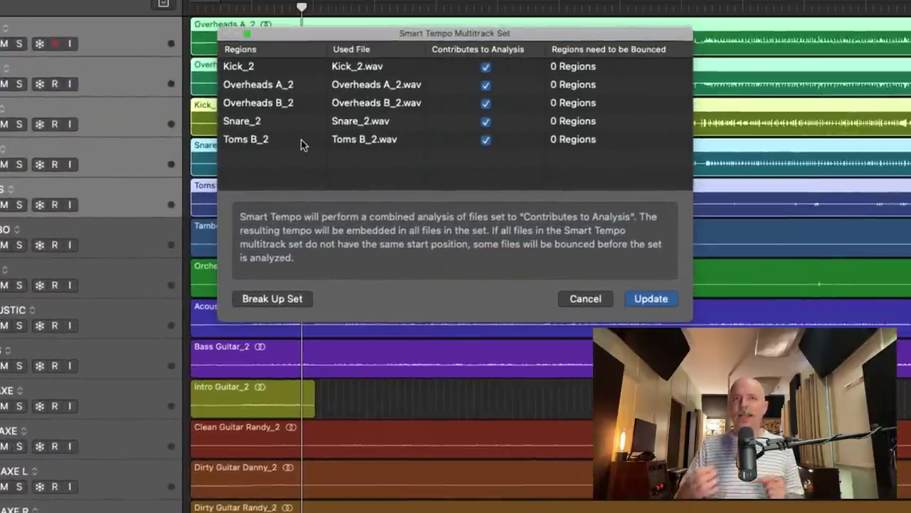
pyautogui.click(651, 300)
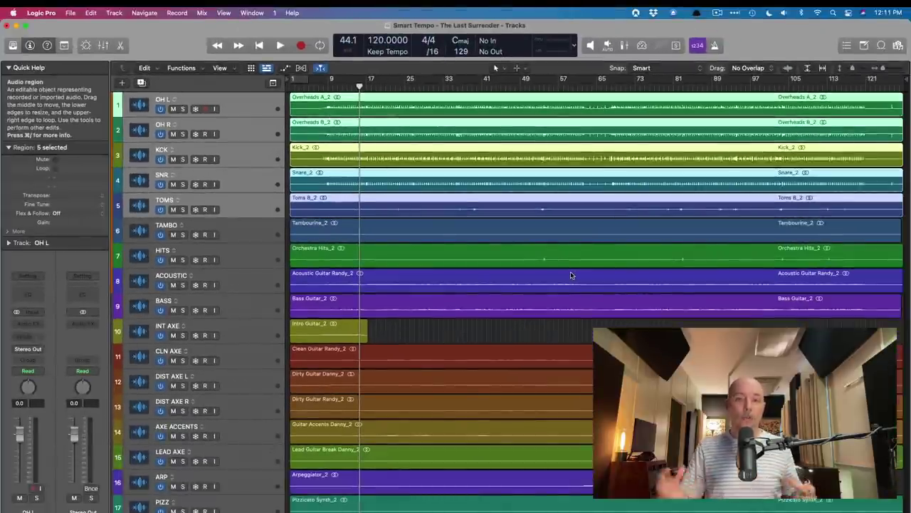
# Step: In the Mixer, assign the drum tracks to a new group DRM with Quantize-Locked (Audio) enabled
pyautogui.press('x')
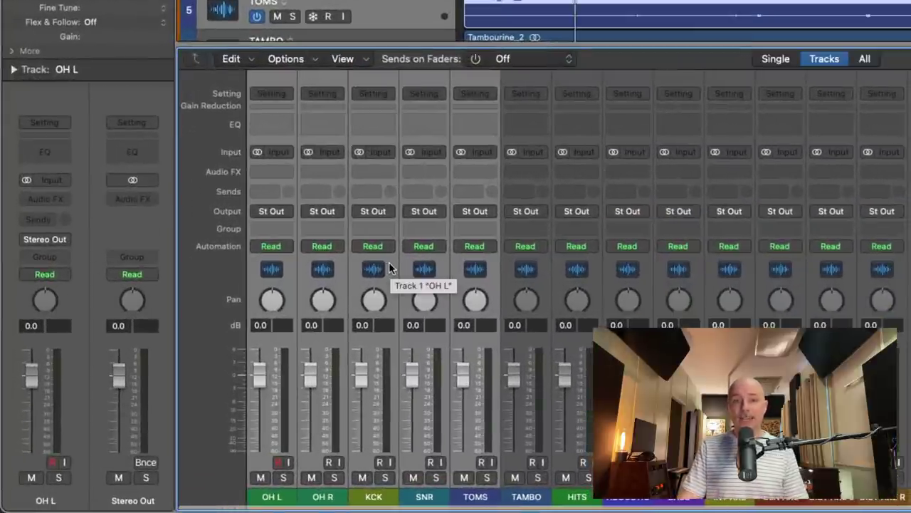
pyautogui.click(283, 229)
pyautogui.click(292, 285)
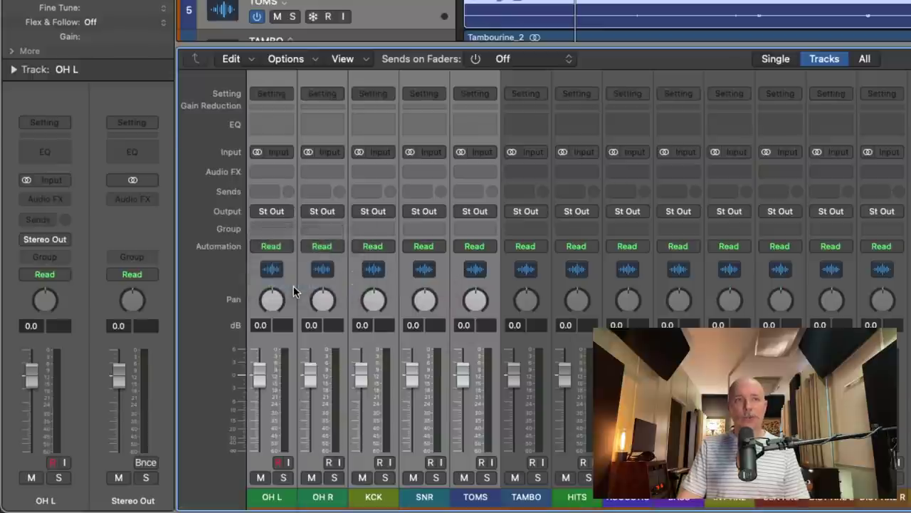
pyautogui.write('DRM')
pyautogui.press('Return')
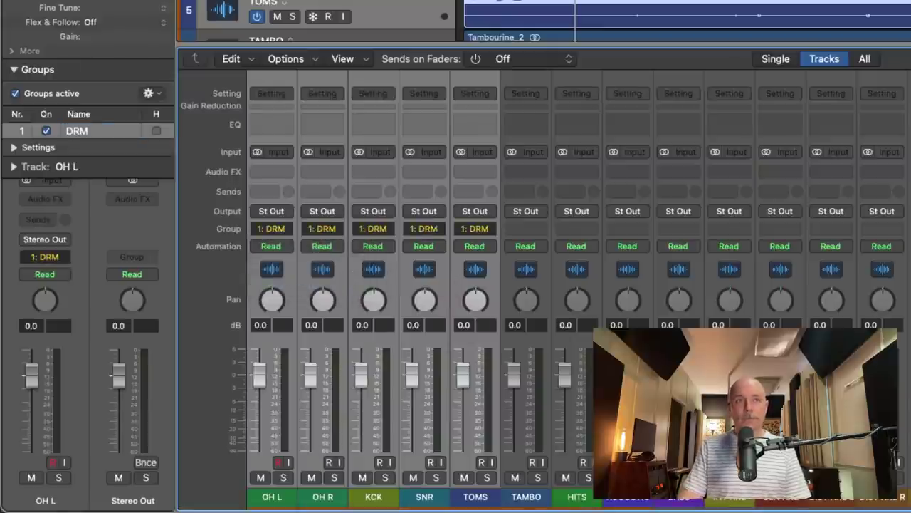
pyautogui.click(14, 148)
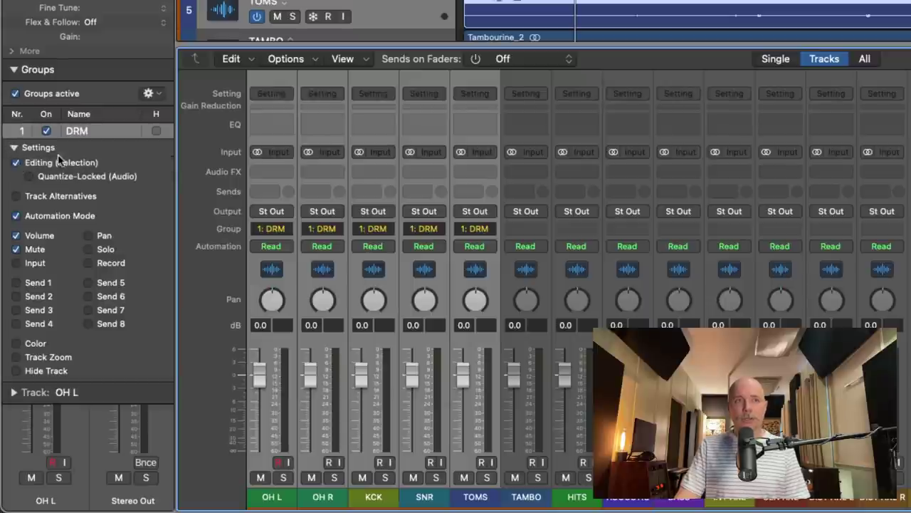
pyautogui.click(30, 177)
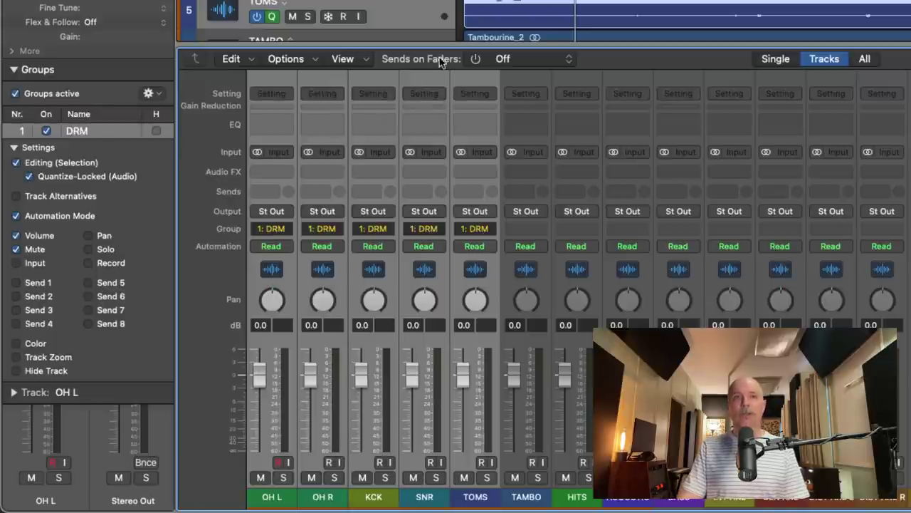
# Step: Show Kick_2 in the Smart Tempo editor and compare the Overheads A_2 and Kick_2 analyses
pyautogui.press('e')
pyautogui.press('i')
pyautogui.click(227, 7)
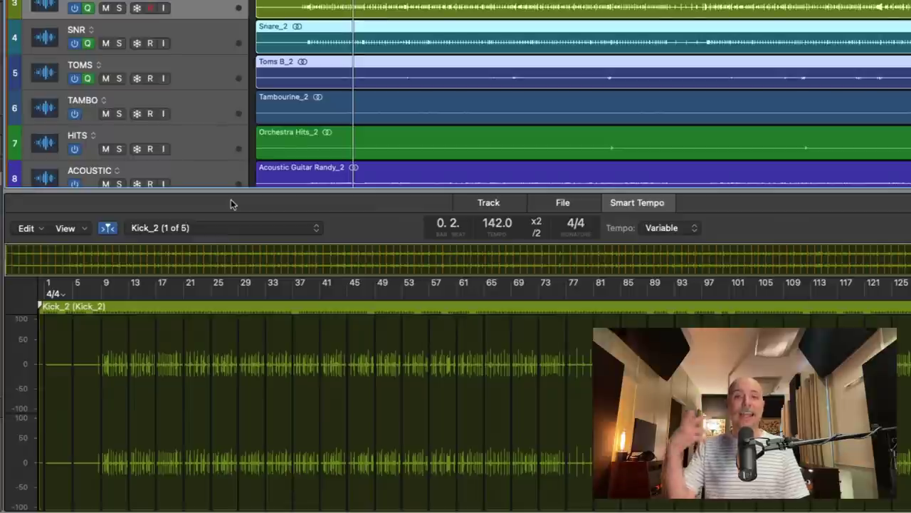
pyautogui.click(640, 205)
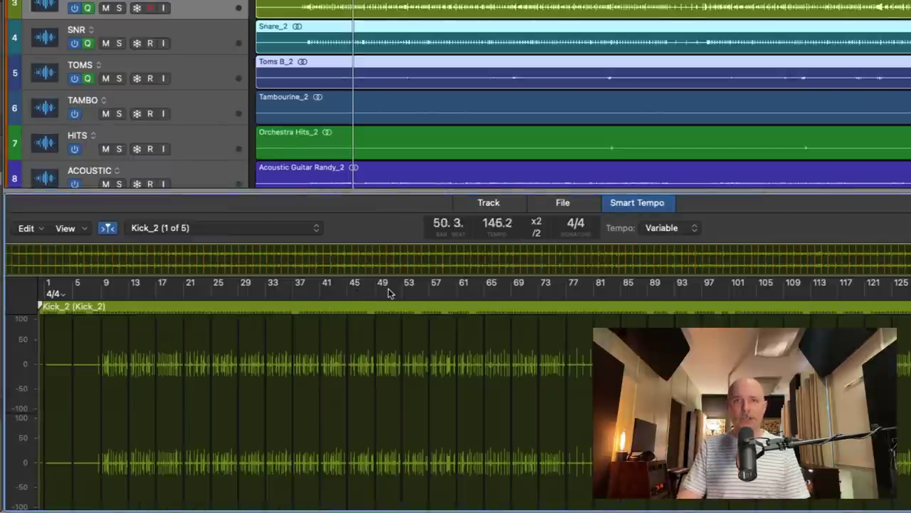
pyautogui.click(239, 239)
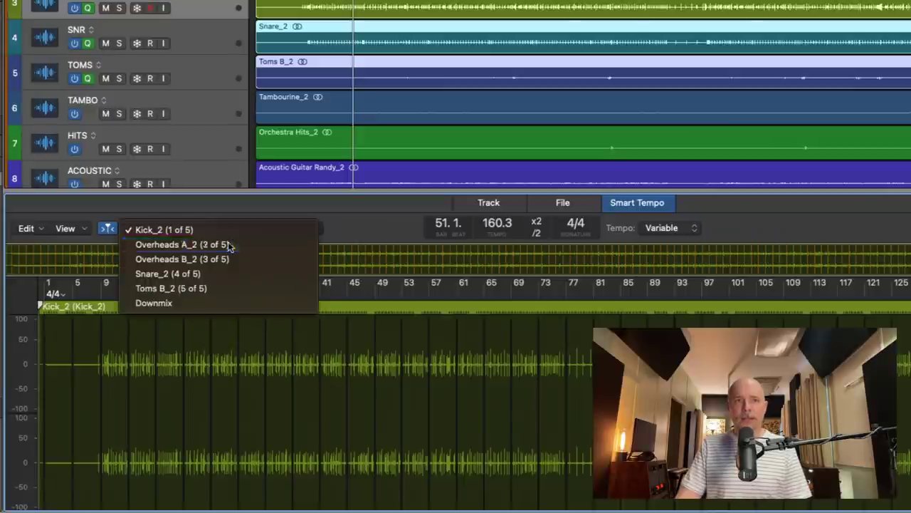
pyautogui.click(228, 244)
pyautogui.click(225, 235)
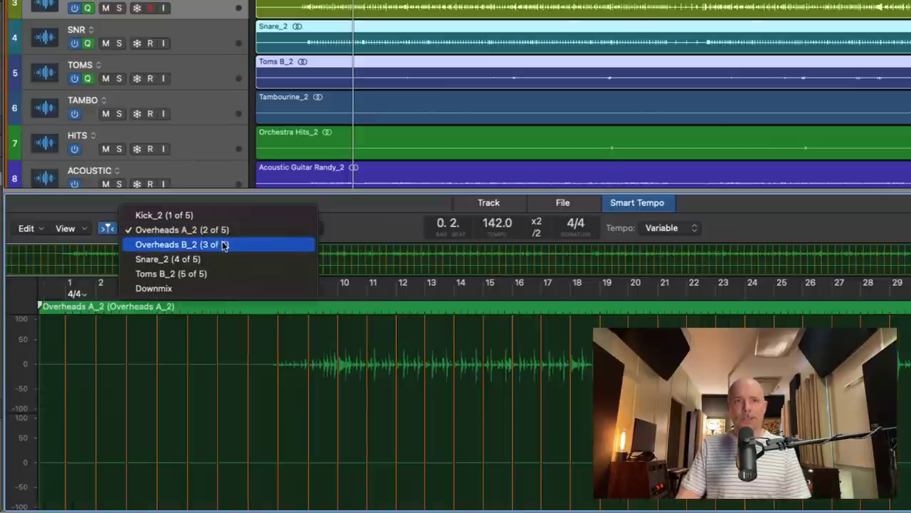
pyautogui.click(224, 213)
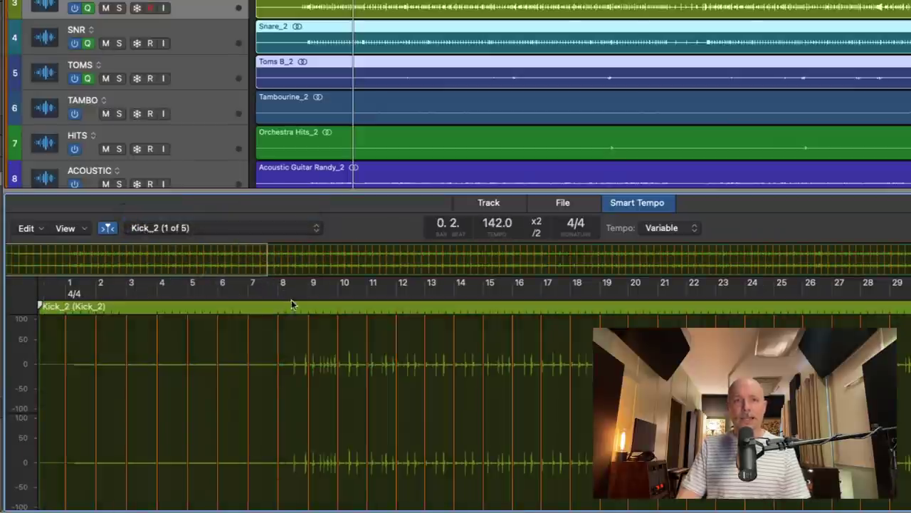
pyautogui.moveTo(308, 295); pyautogui.dragTo(422, 290)
# Step: Toggle the tempo editor and bring up Kick_2's tempo editing commands
pyautogui.press('e')
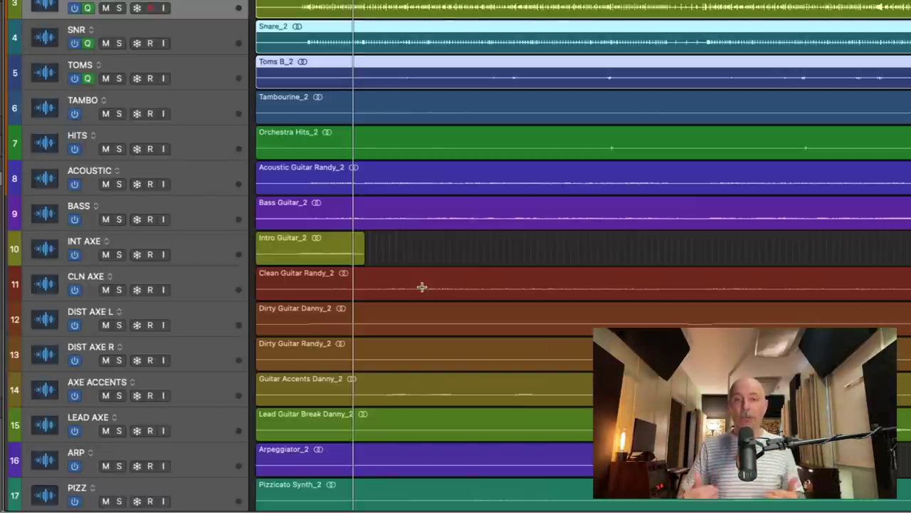
pyautogui.press('e')
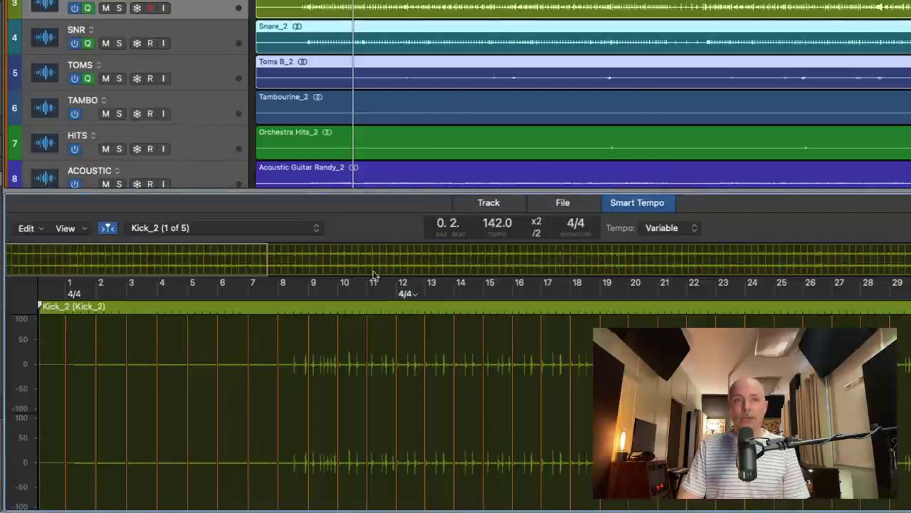
pyautogui.click(40, 228)
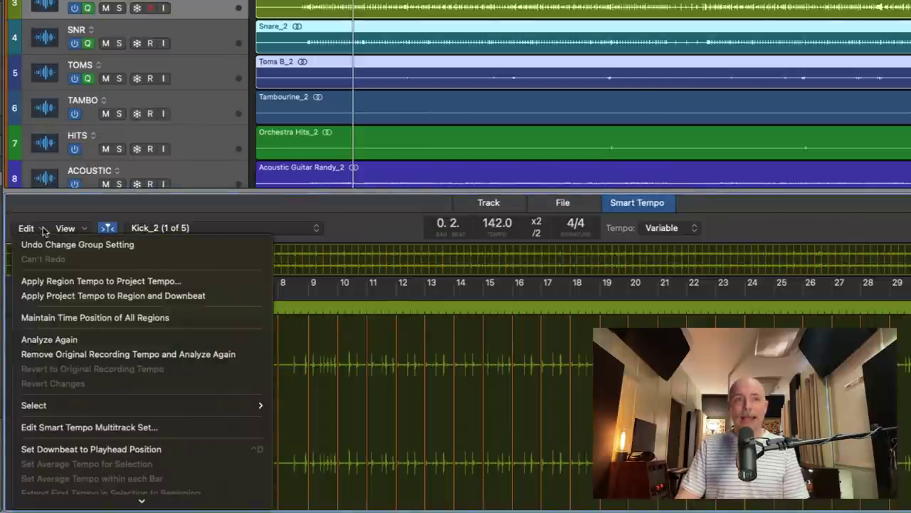
pyautogui.scroll(-1, 57, 305)
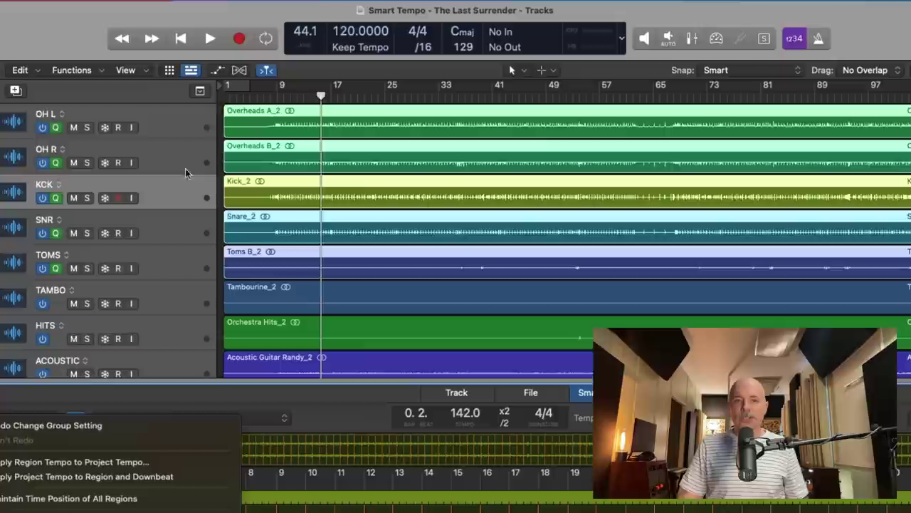
# Step: Set Export Tempo Resolution to Beats in the Smart Tempo project settings
pyautogui.press('Escape')
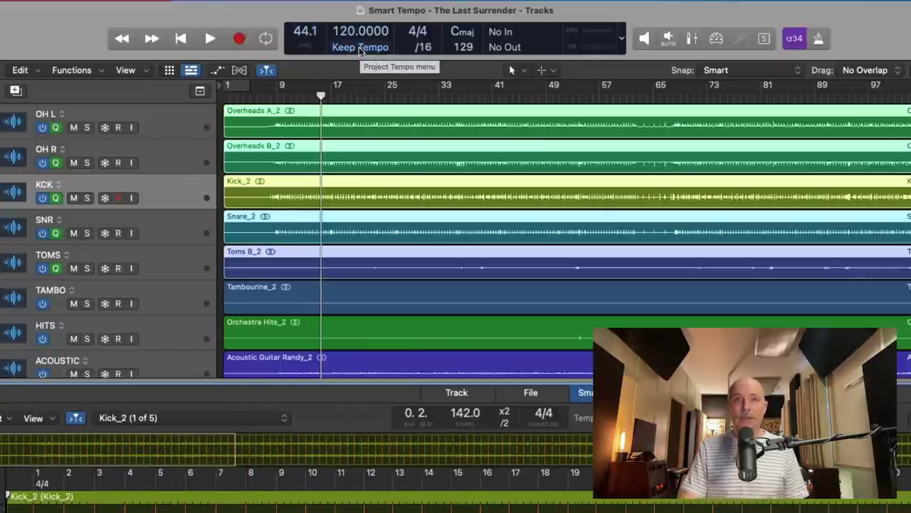
pyautogui.click(354, 47)
pyautogui.click(354, 99)
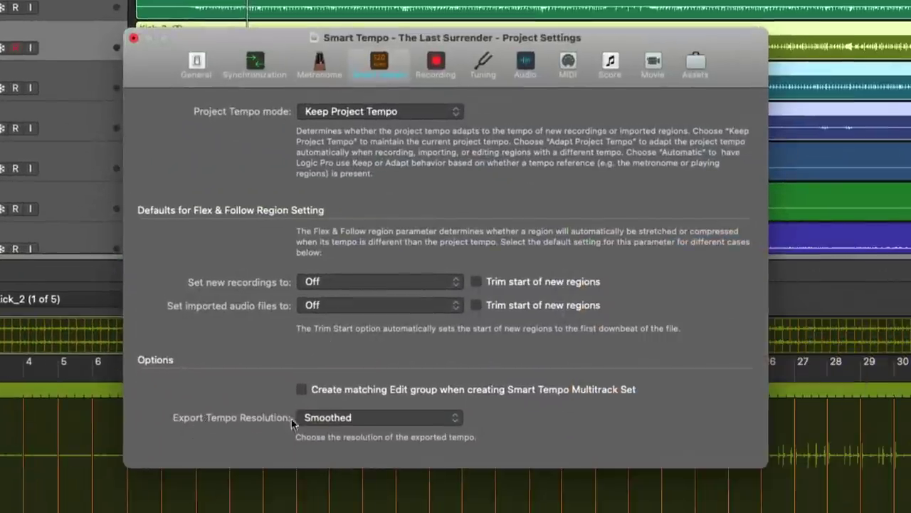
pyautogui.click(328, 418)
pyautogui.click(327, 437)
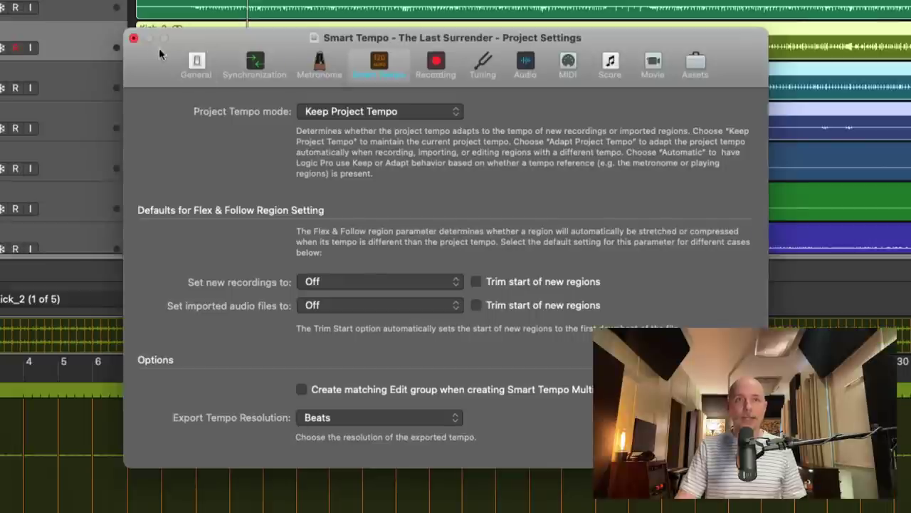
pyautogui.click(133, 38)
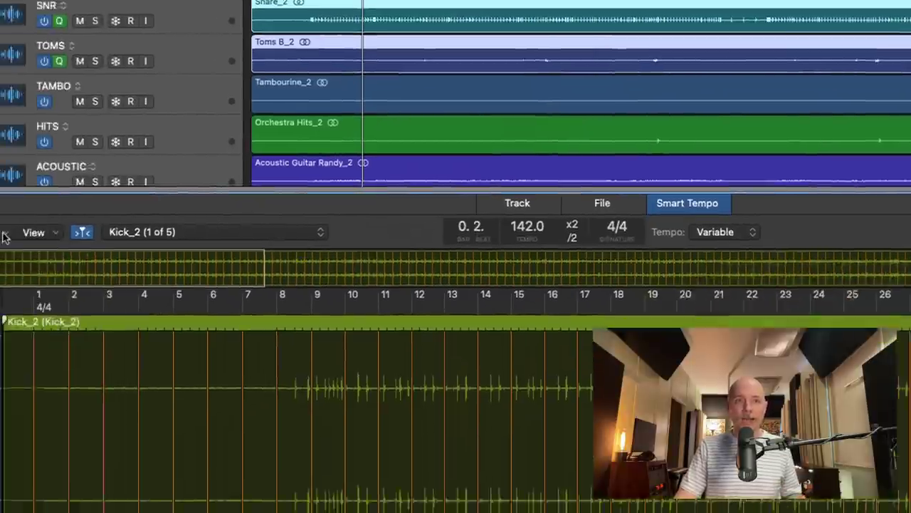
# Step: Apply Kick_2's detected region tempo to the project tempo
pyautogui.click(15, 226)
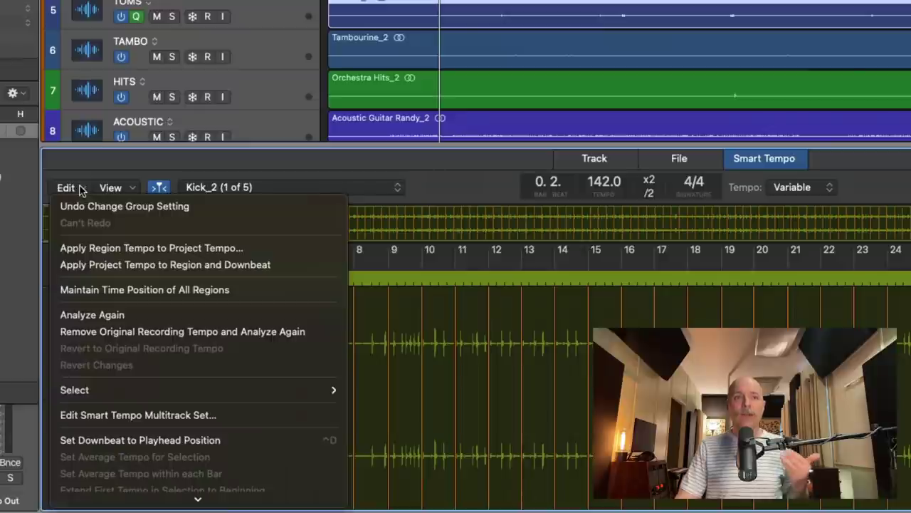
pyautogui.click(104, 248)
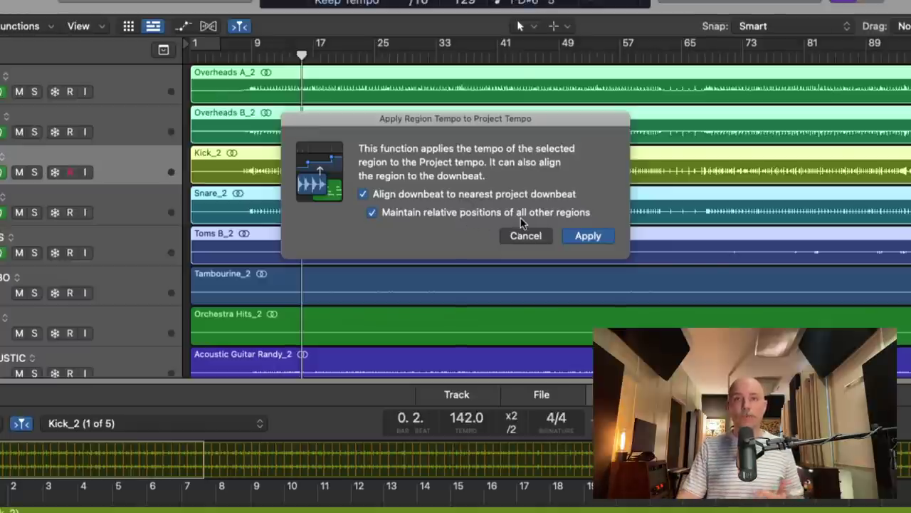
pyautogui.click(583, 236)
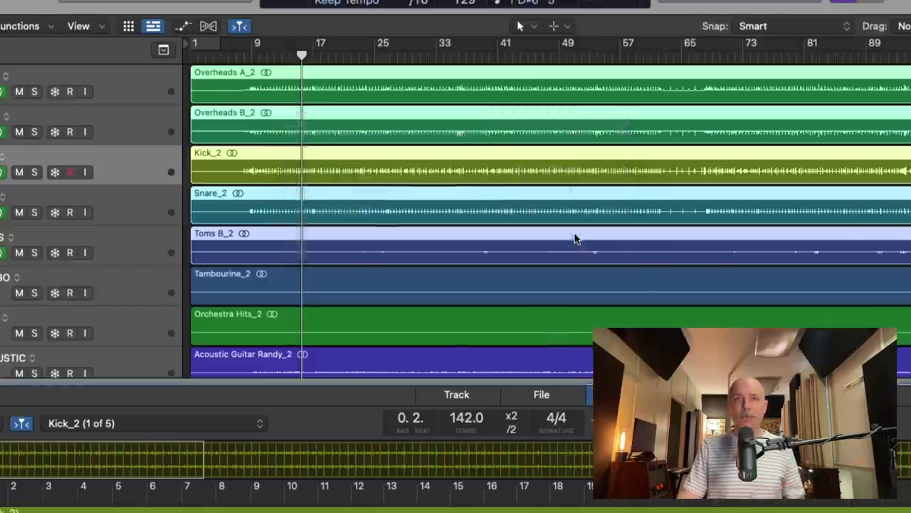
# Step: Show the global tempo track and solo the five drum tracks OH L through TOMS
pyautogui.click(166, 54)
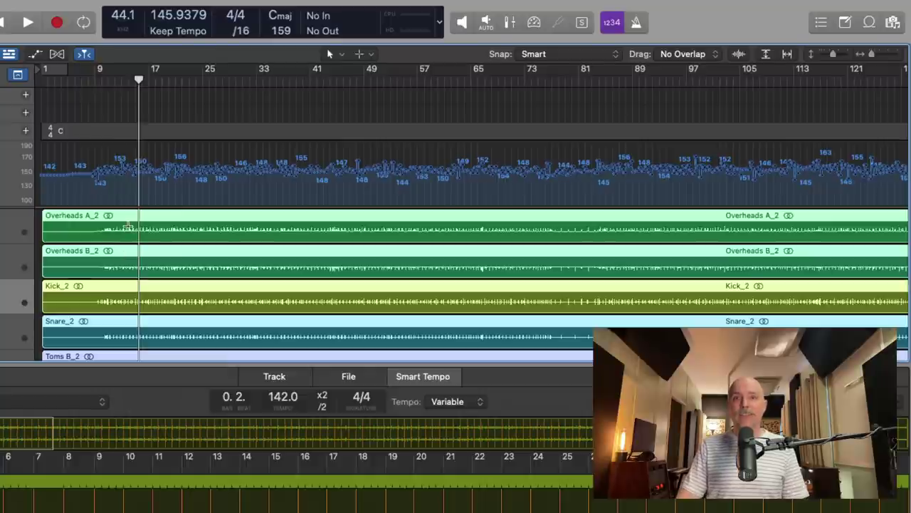
pyautogui.press('e')
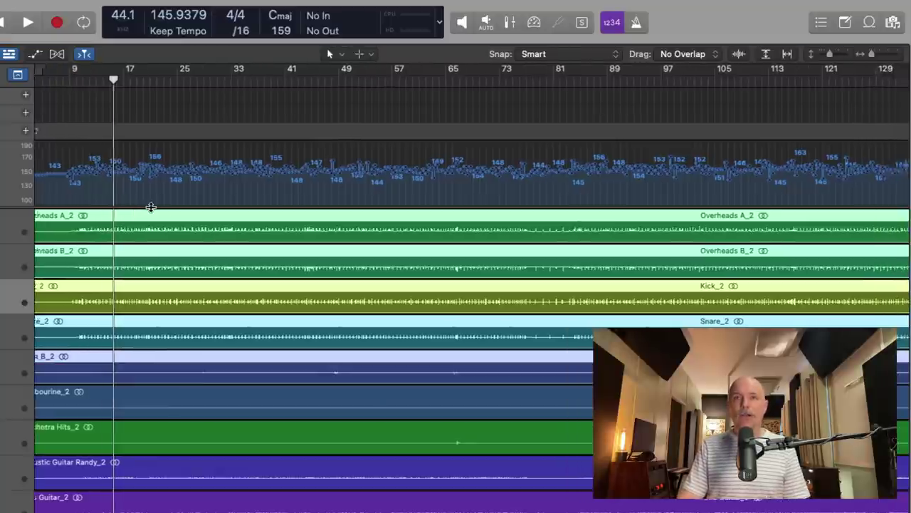
pyautogui.hscroll(10, 337, 282)
pyautogui.hscroll(-8, 337, 282)
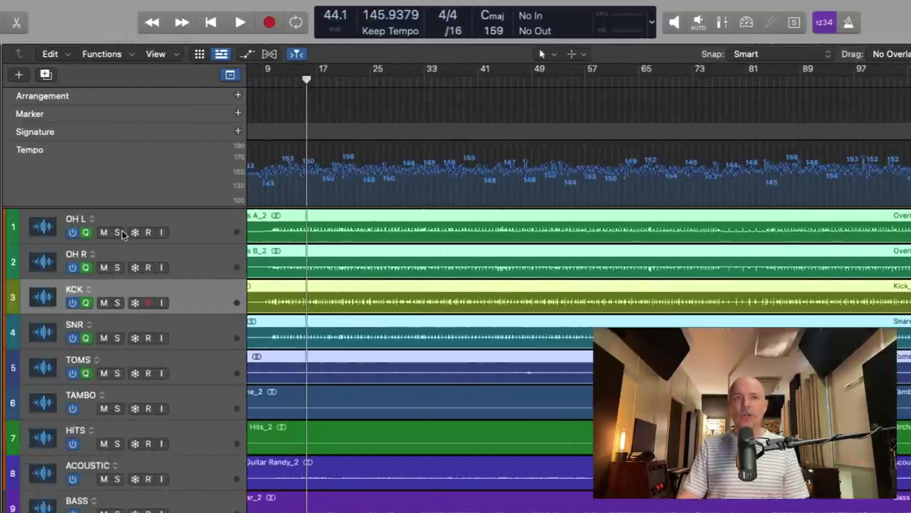
pyautogui.moveTo(116, 232); pyautogui.dragTo(118, 374)
pyautogui.click(214, 216)
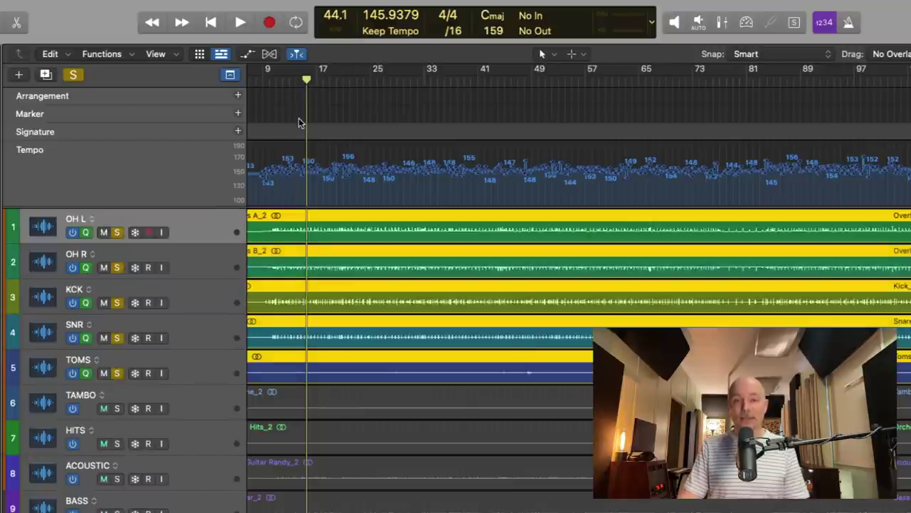
pyautogui.press('space')
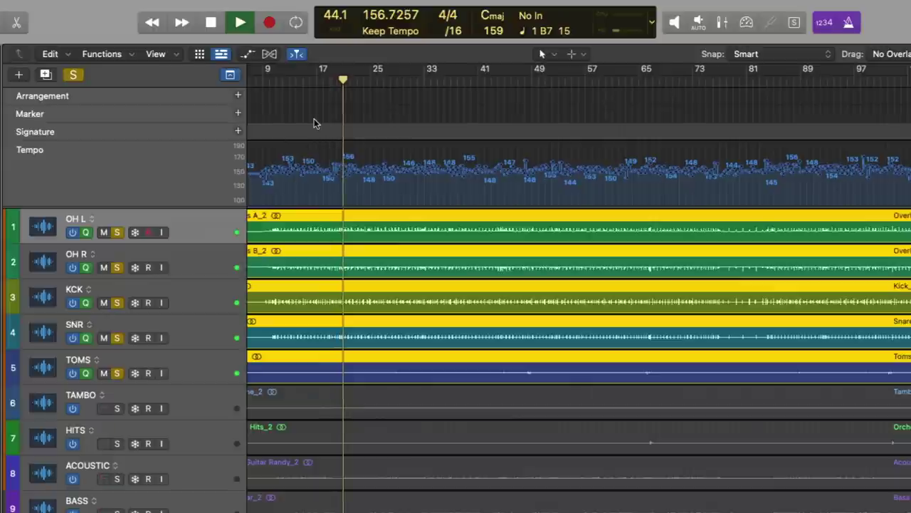
pyautogui.press('space')
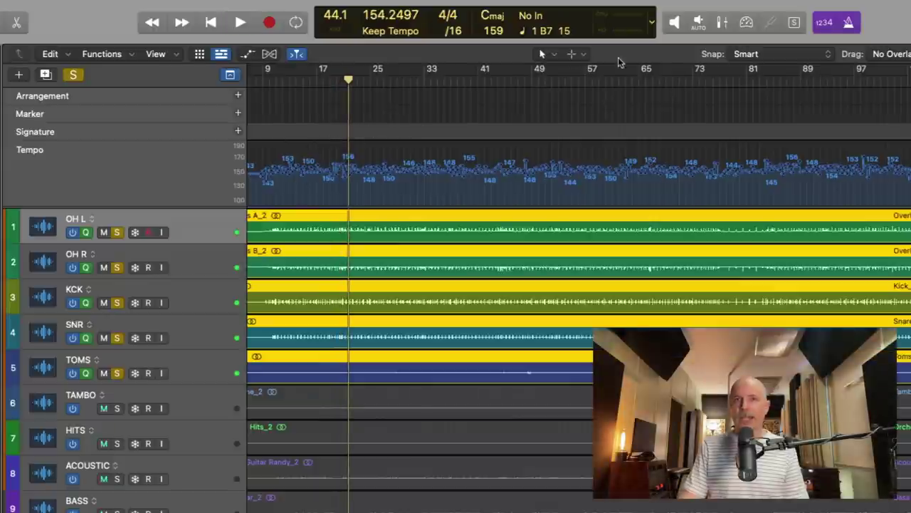
pyautogui.click(582, 90)
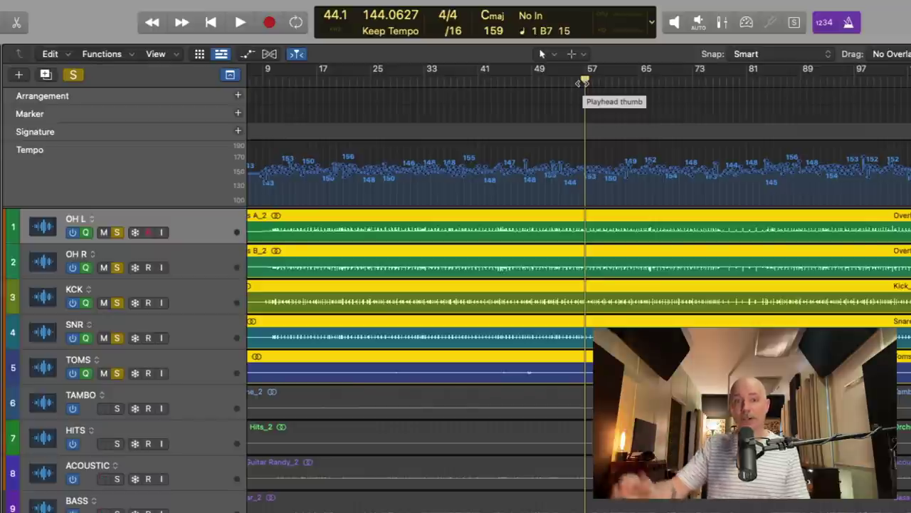
pyautogui.press('space')
pyautogui.hscroll(3, 591, 253)
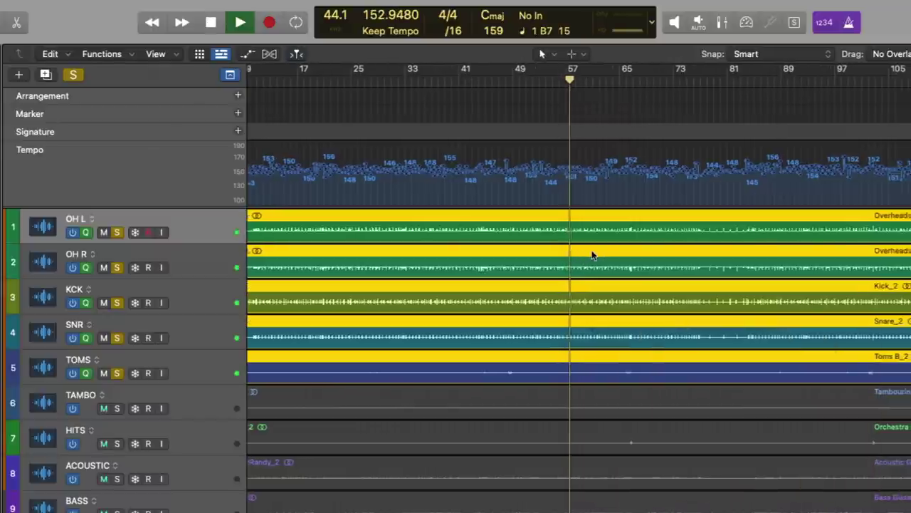
pyautogui.hscroll(5, 591, 254)
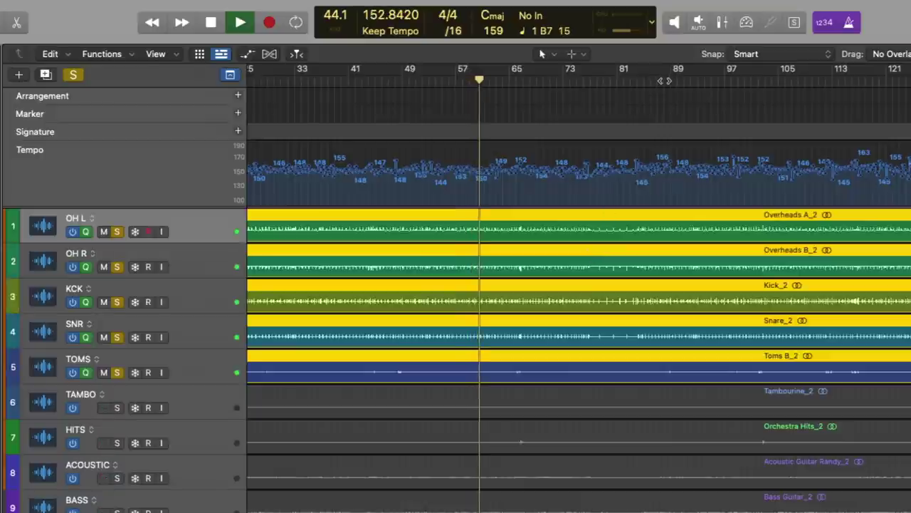
pyautogui.press('space')
pyautogui.click(660, 68)
pyautogui.press('space')
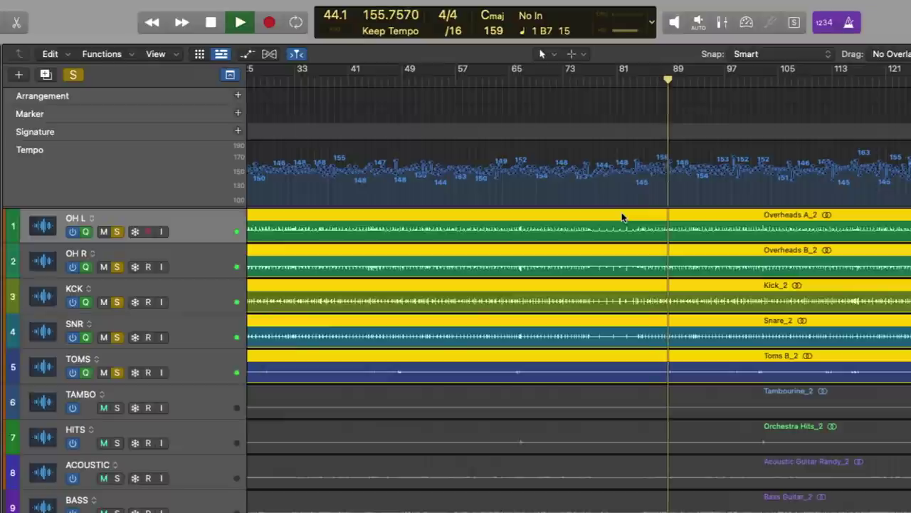
pyautogui.press('space')
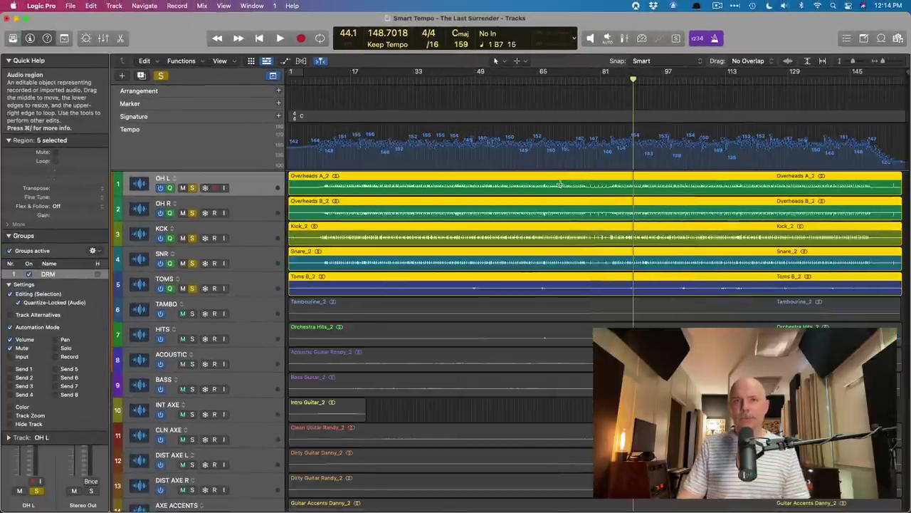
# Step: Play the full mix from about bar 31
pyautogui.scroll(-10, 634, 278)
pyautogui.scroll(10, 634, 278)
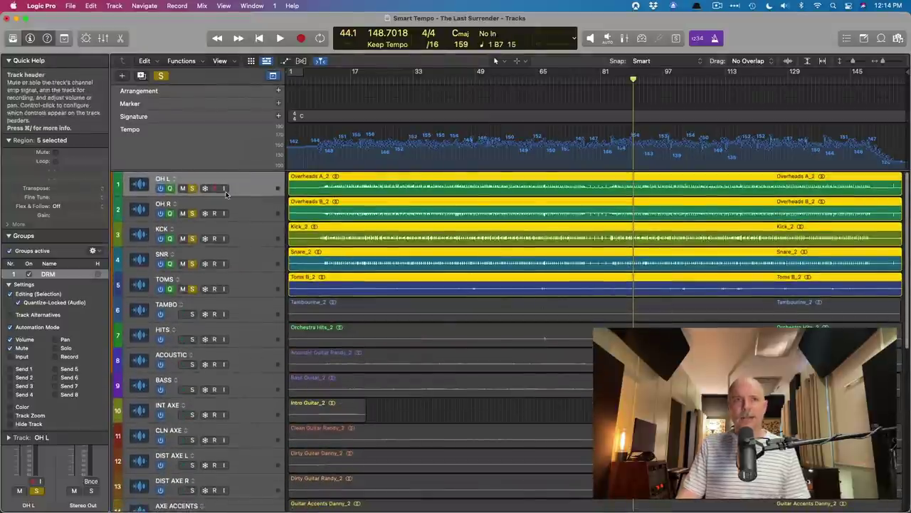
pyautogui.click(406, 83)
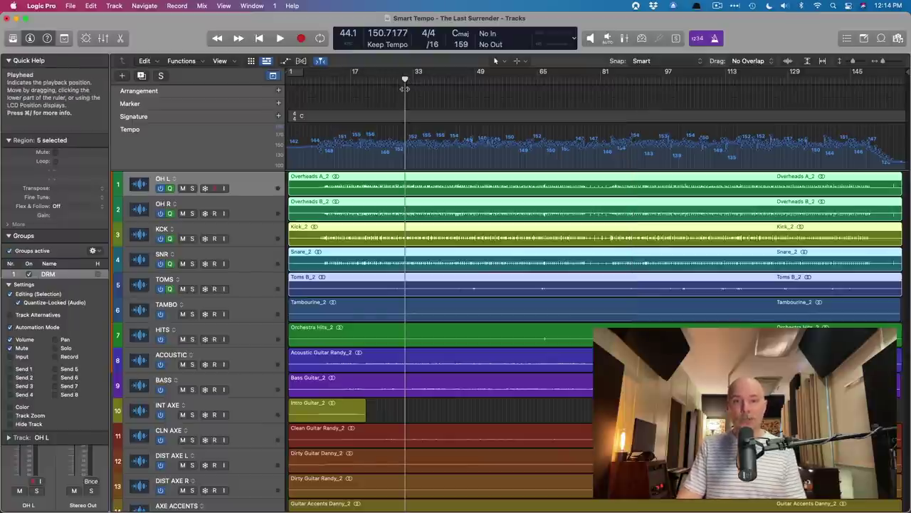
pyautogui.press('space')
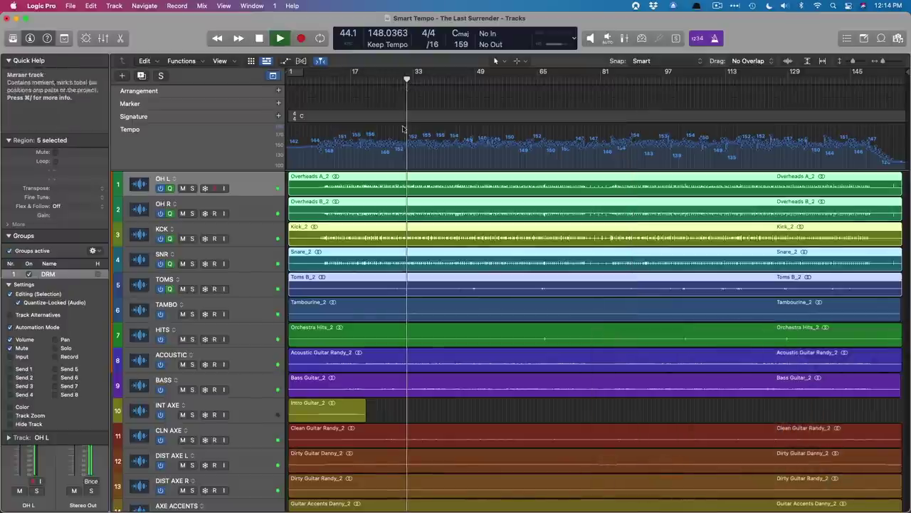
pyautogui.scroll(-1, 404, 215)
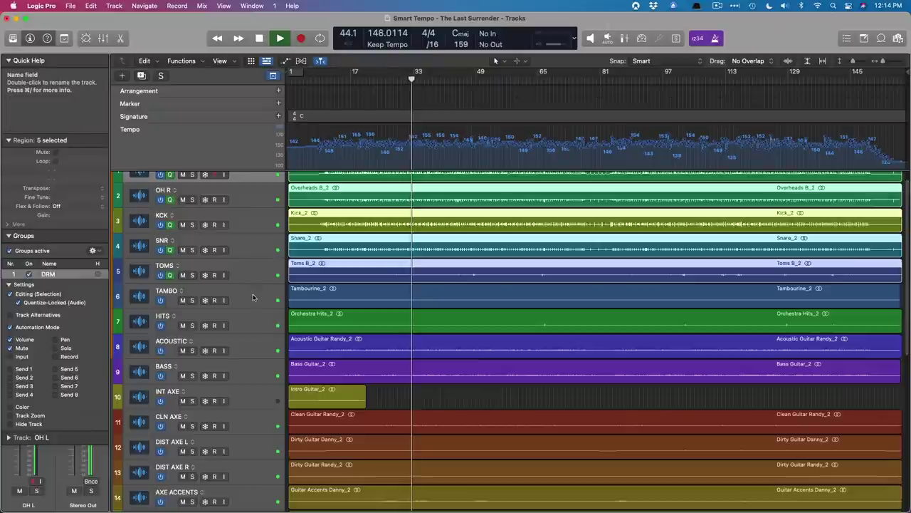
# Step: Check Flex & Follow on Tambourine_2, Orchestra Hits_2, the acoustic, Bass Guitar_2 and Clean Guitar Randy_2 regions
pyautogui.click(260, 289)
pyautogui.click(259, 317)
pyautogui.scroll(-2, 258, 317)
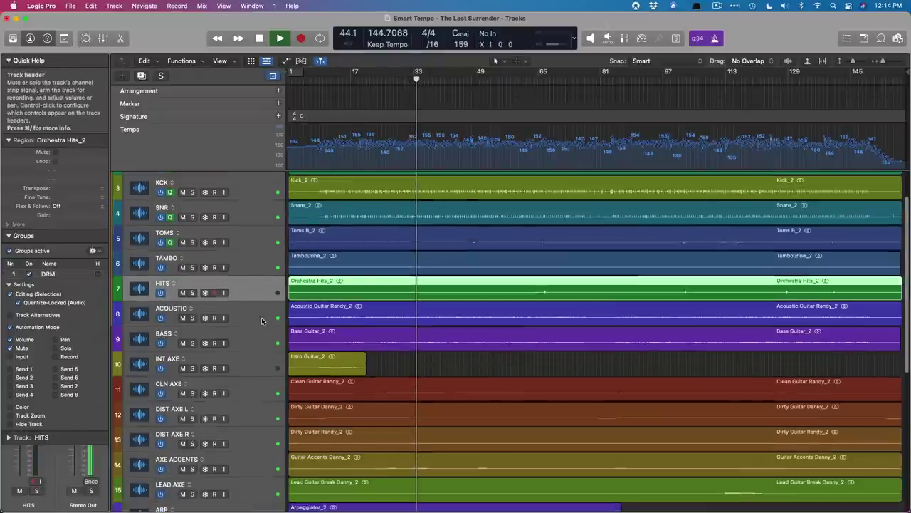
pyautogui.click(258, 317)
pyautogui.scroll(-2, 259, 317)
pyautogui.click(259, 315)
pyautogui.scroll(-2, 258, 316)
pyautogui.scroll(-2, 258, 314)
pyautogui.click(256, 297)
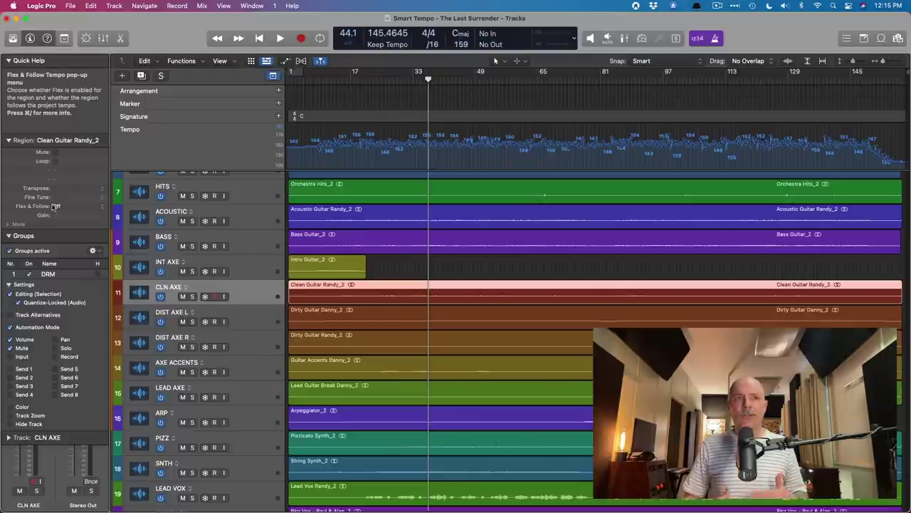
# Step: Check Dirty Guitar Danny_2, Dirty Guitar Randy_2, Arpeggiator_2 and Intro Guitar_2, then return near bar 17
pyautogui.click(254, 326)
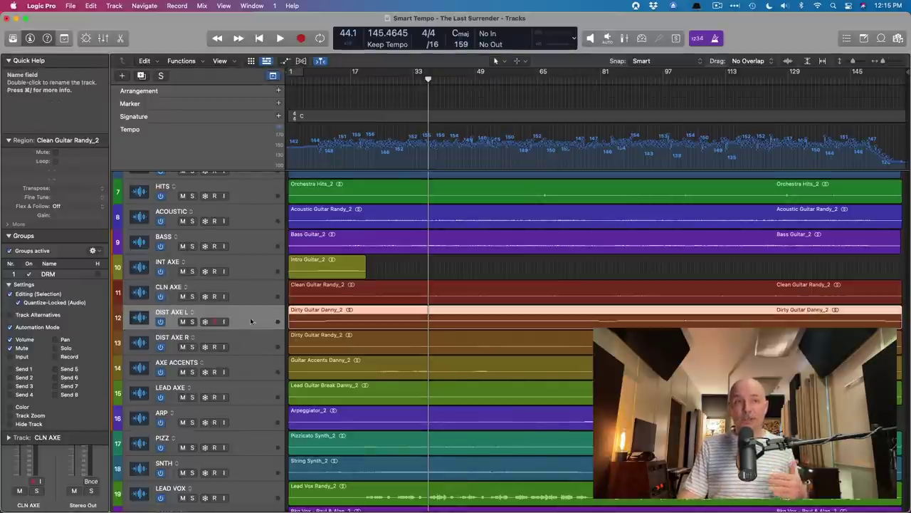
pyautogui.click(257, 341)
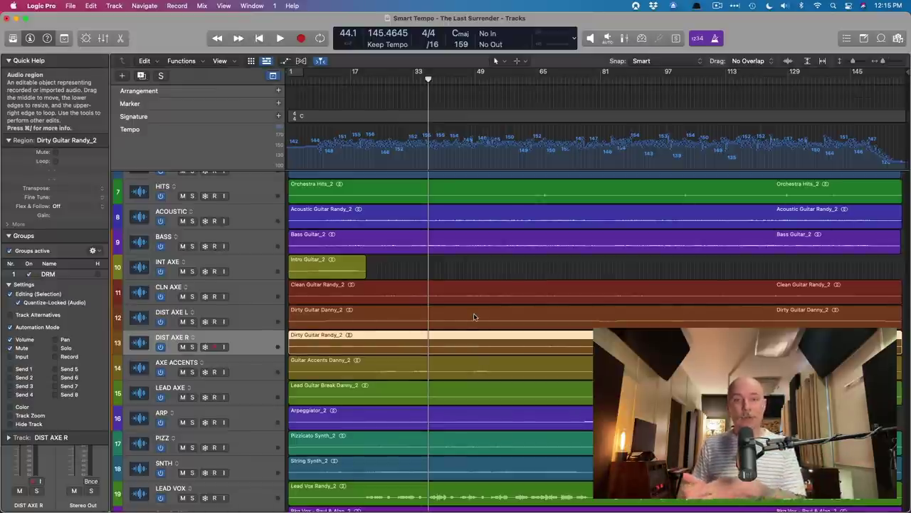
pyautogui.scroll(-2, 476, 325)
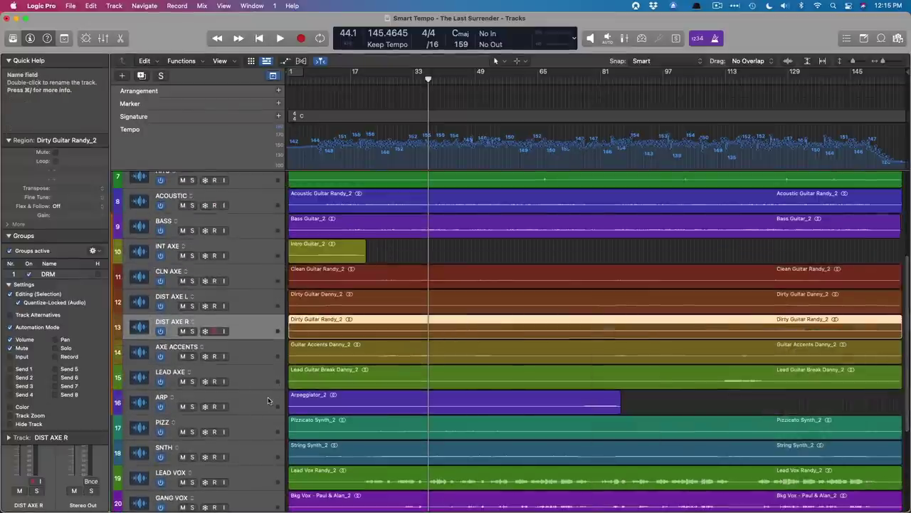
pyautogui.click(531, 402)
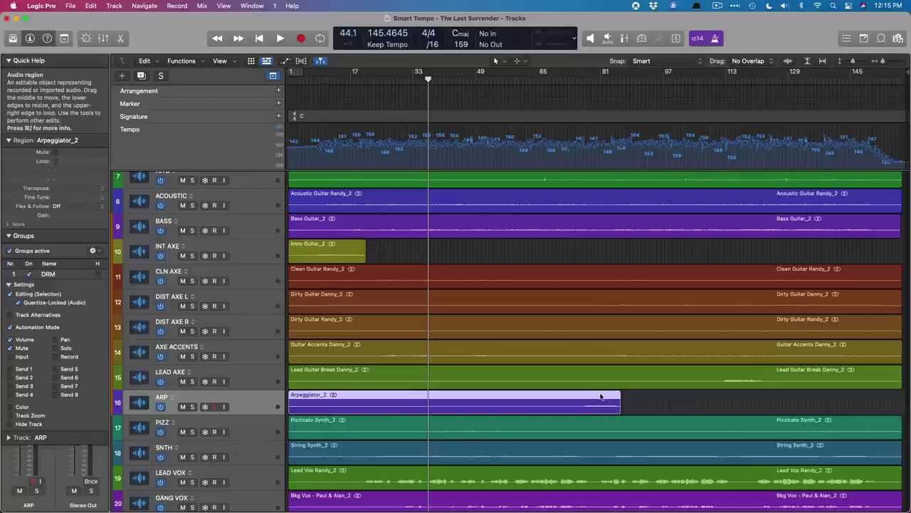
pyautogui.click(328, 251)
pyautogui.scroll(10, 370, 214)
pyautogui.click(362, 73)
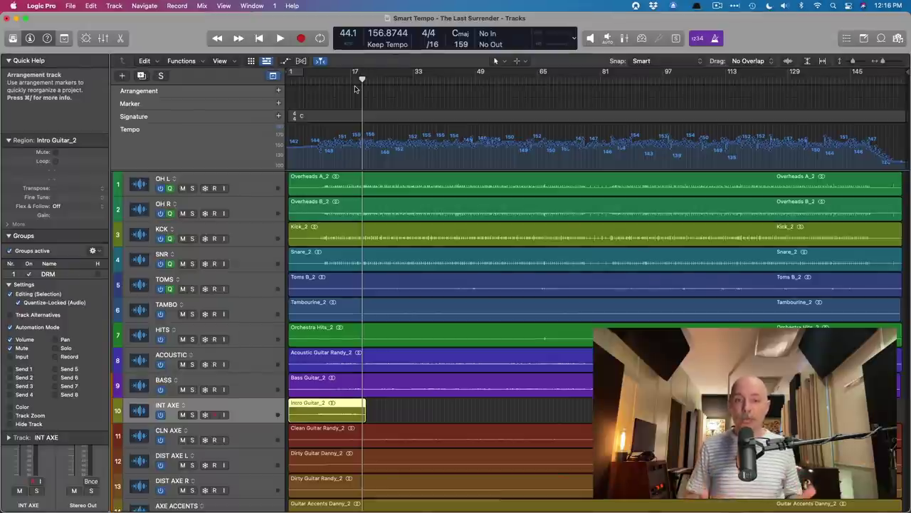
# Step: Select the OH L track and look through the track list
pyautogui.click(245, 188)
pyautogui.scroll(-5, 306, 309)
pyautogui.scroll(5, 178, 196)
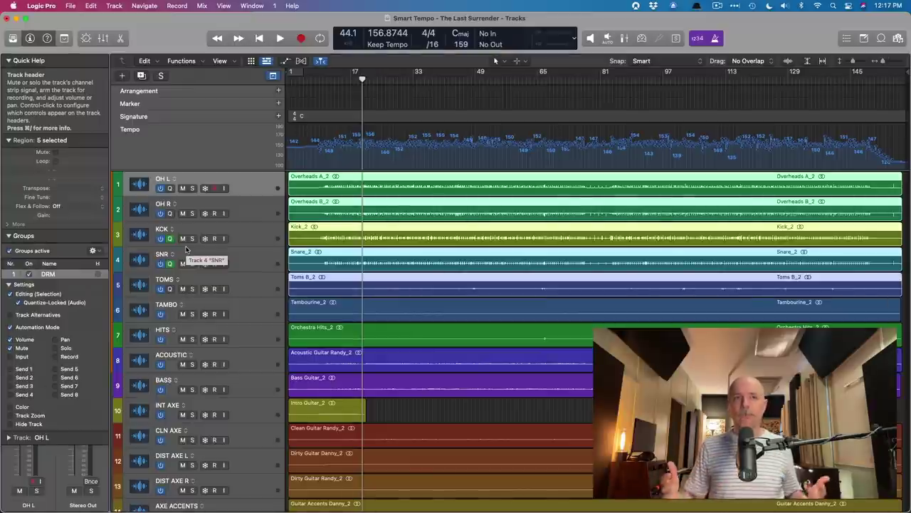
pyautogui.scroll(-10, 185, 247)
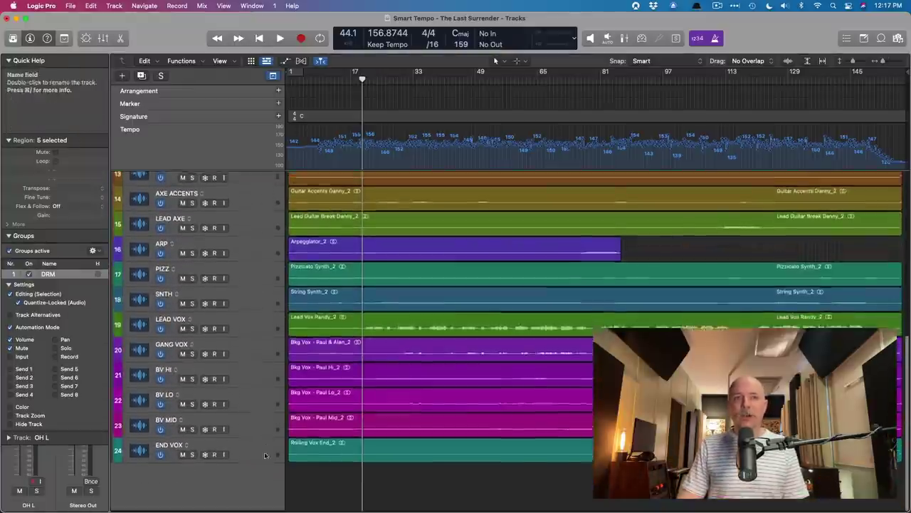
pyautogui.scroll(10, 253, 320)
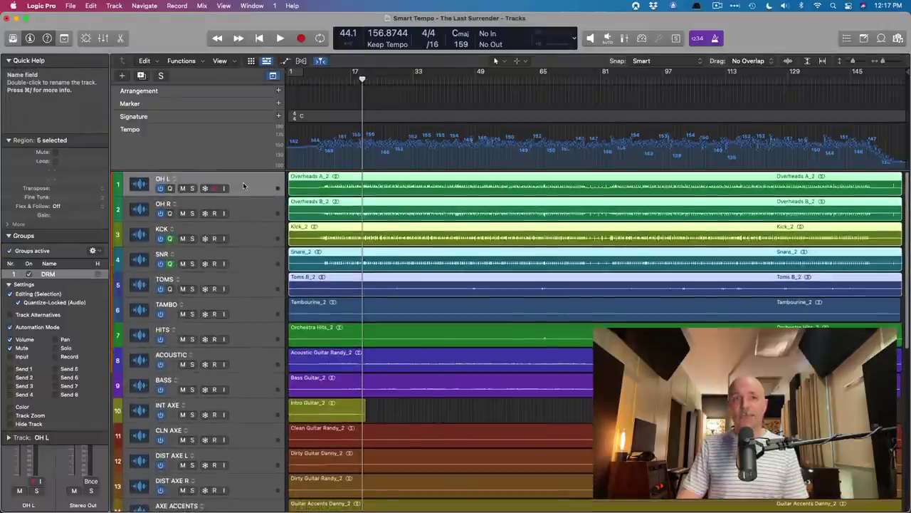
pyautogui.scroll(-10, 243, 186)
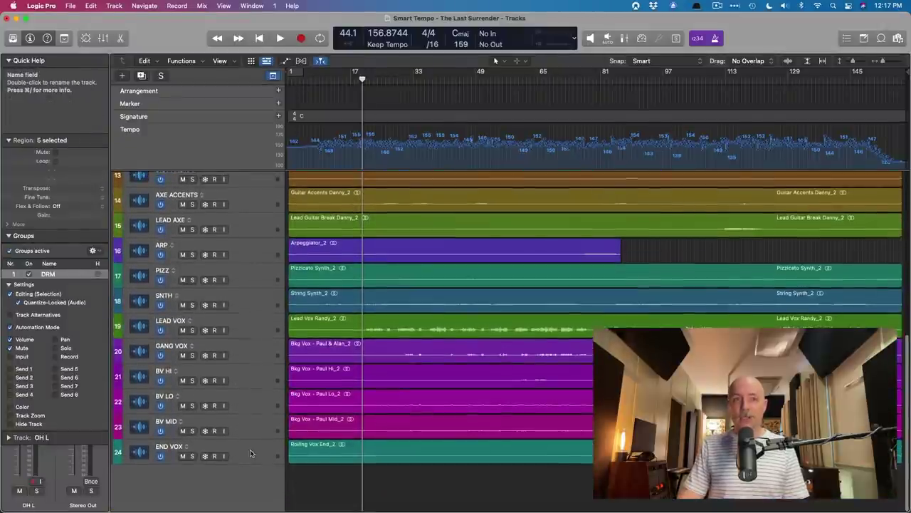
# Step: Select all 24 regions and shrink the track heights so more tracks fit
pyautogui.press('super+a')
pyautogui.scroll(5, 337, 364)
pyautogui.scroll(3, 337, 364)
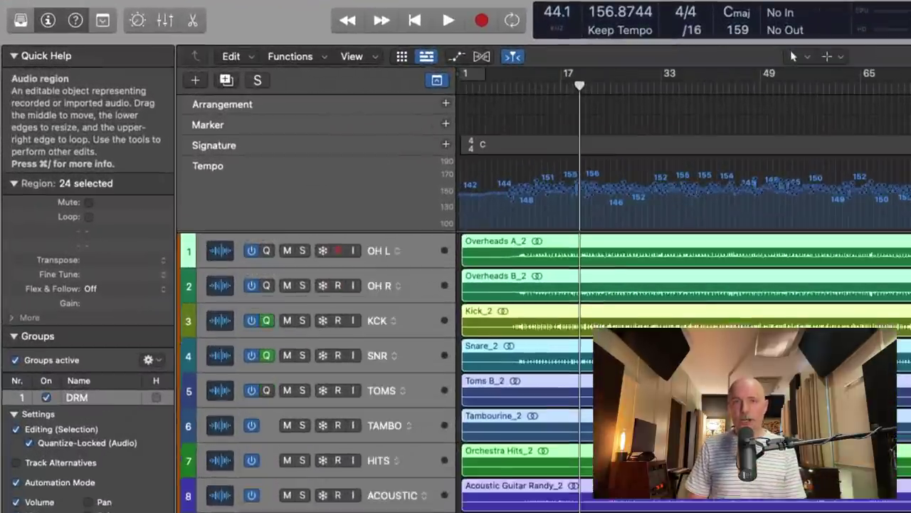
pyautogui.press('super+Up')
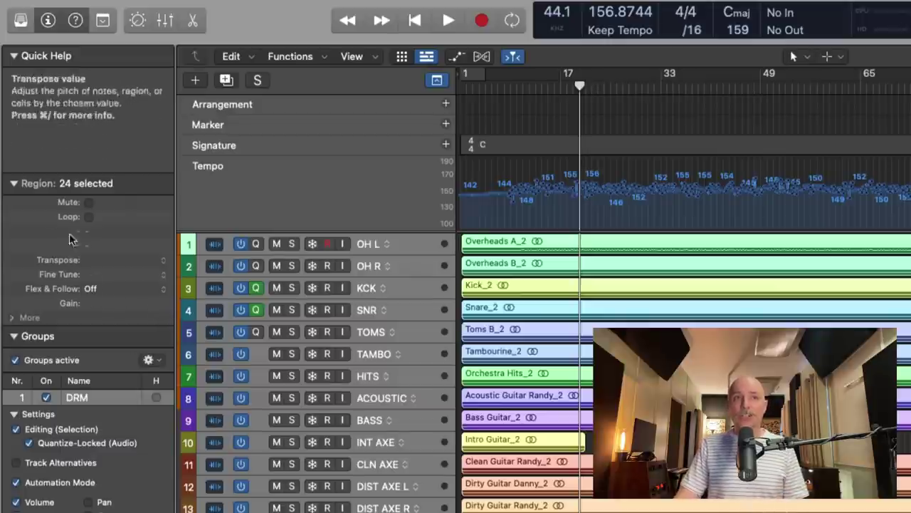
# Step: Set Flex & Follow to On for all 24 selected regions in the Region inspector
pyautogui.click(26, 183)
pyautogui.click(25, 184)
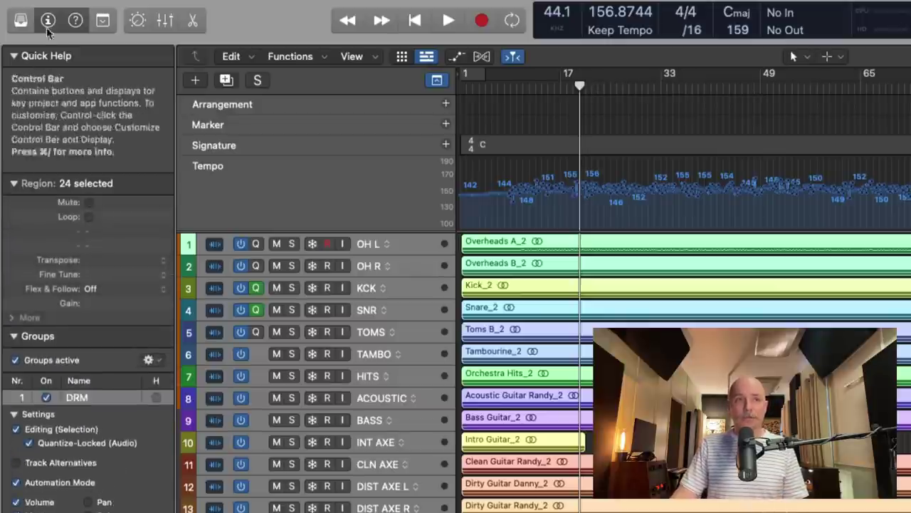
pyautogui.click(47, 26)
pyautogui.click(48, 25)
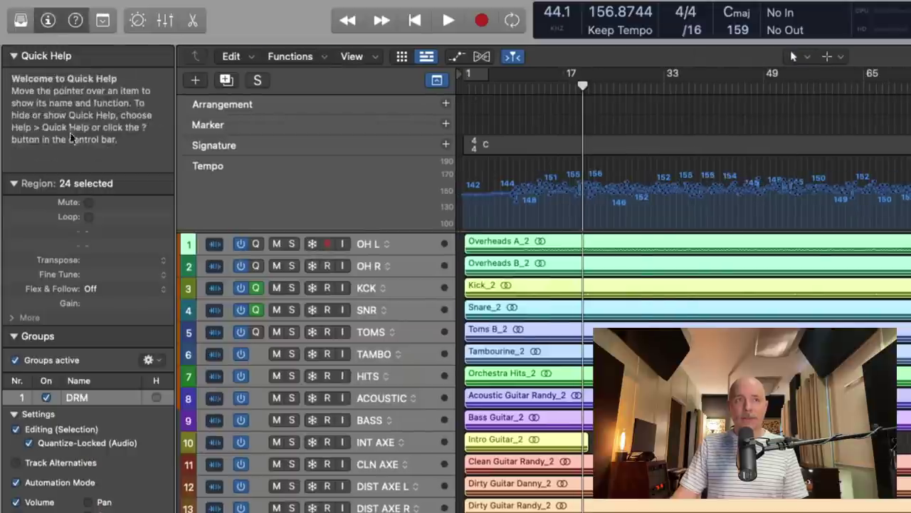
pyautogui.click(103, 293)
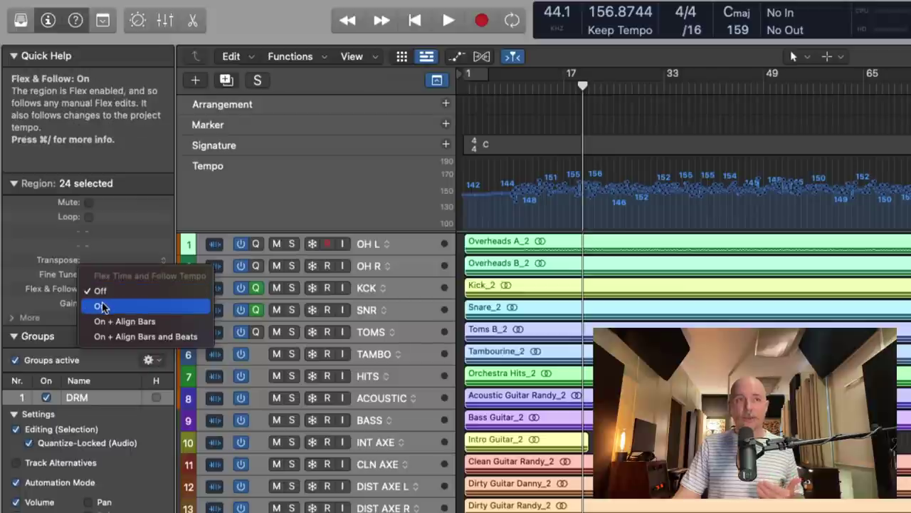
pyautogui.click(103, 306)
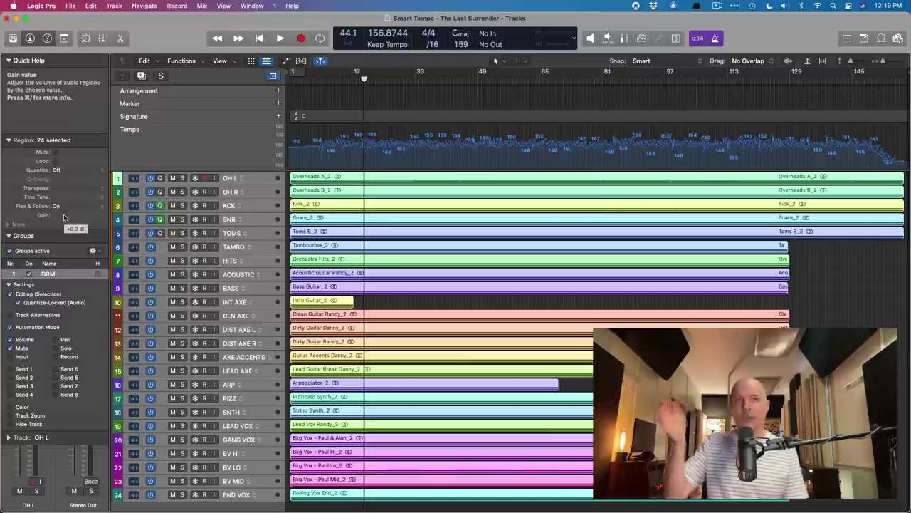
# Step: Play the conformed song, then select the tracks from TAMBO down to END VOX
pyautogui.press('space')
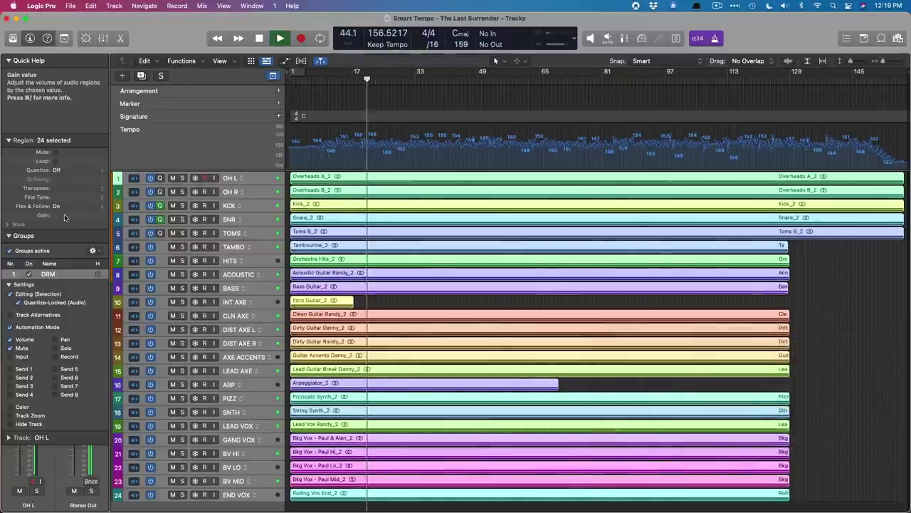
pyautogui.scroll(-1, 269, 320)
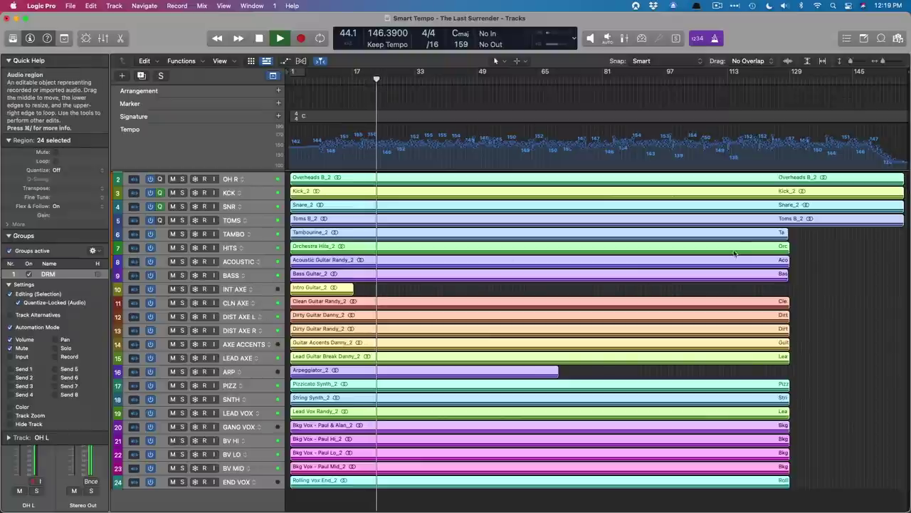
pyautogui.press('space')
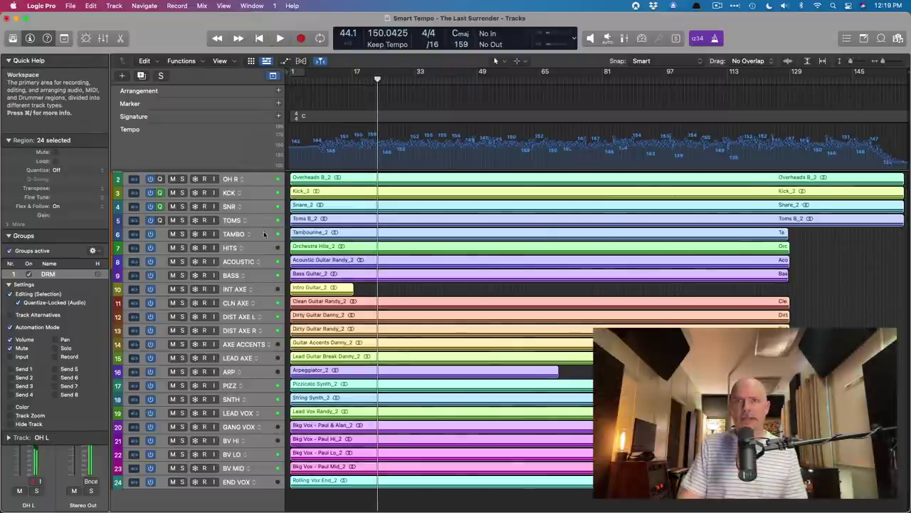
pyautogui.click(240, 234)
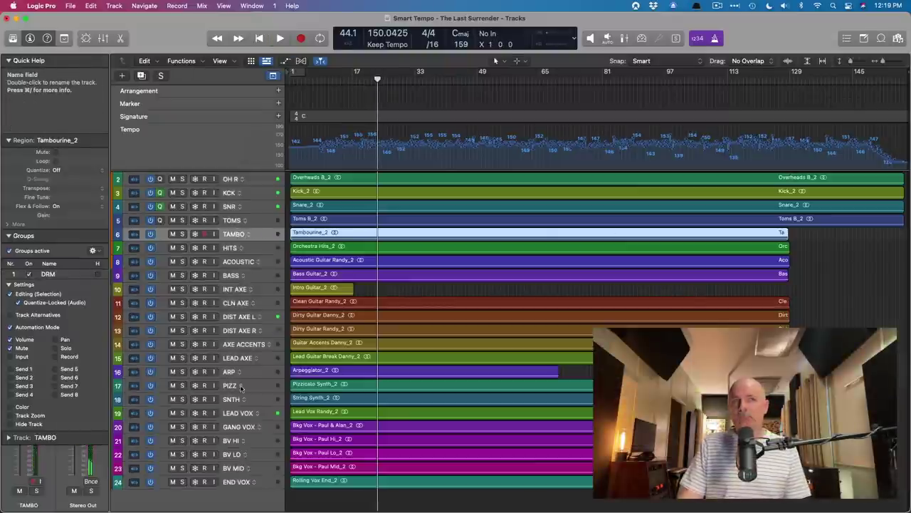
pyautogui.keyDown('shift'); pyautogui.click(242, 485); pyautogui.keyUp('shift')
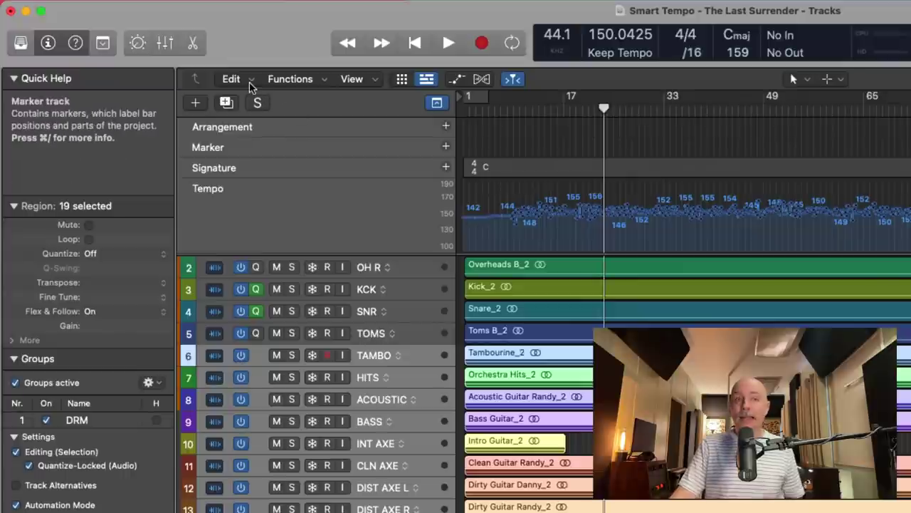
# Step: Apply Edit > Tempo > Remove Original Recording Tempo to the 19 regions and play back
pyautogui.click(250, 83)
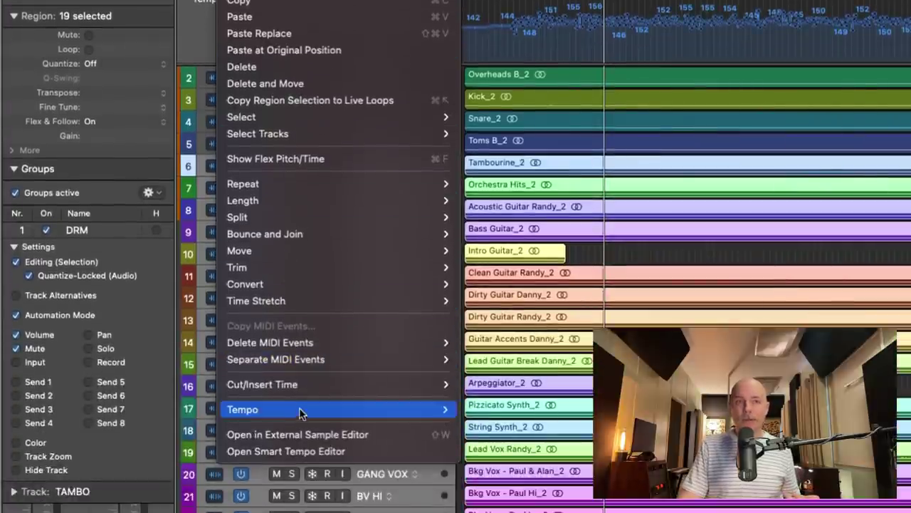
pyautogui.moveTo(299, 410)
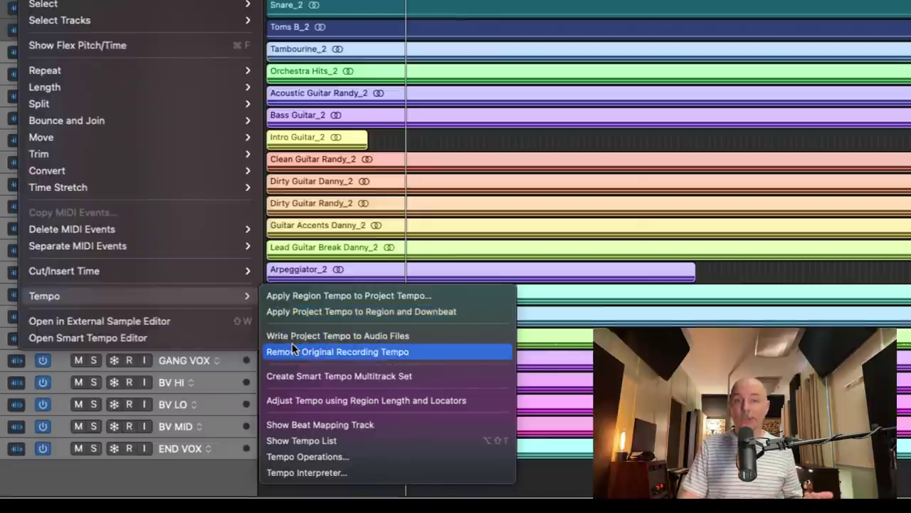
pyautogui.click(292, 351)
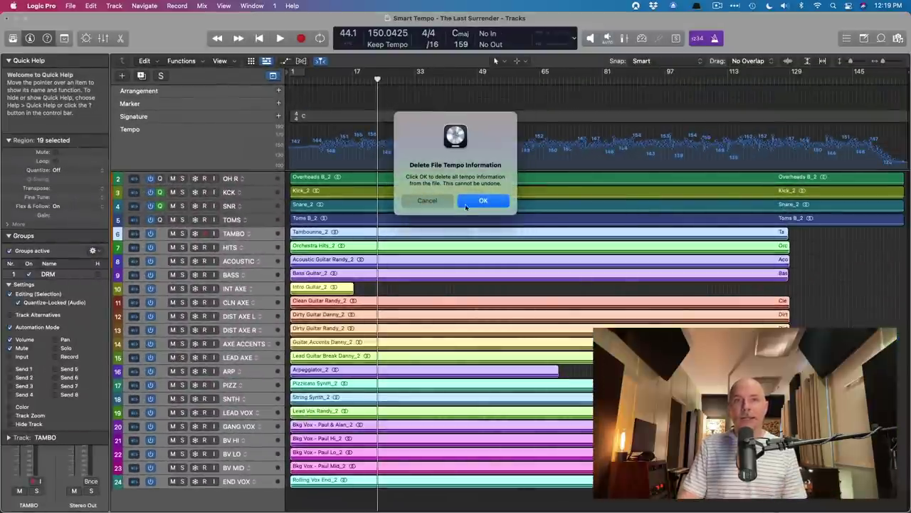
pyautogui.click(483, 200)
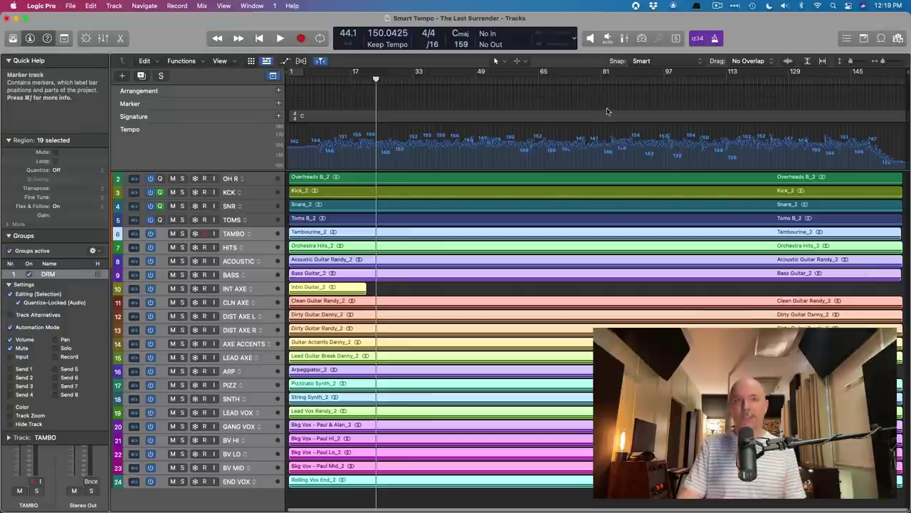
pyautogui.press('space')
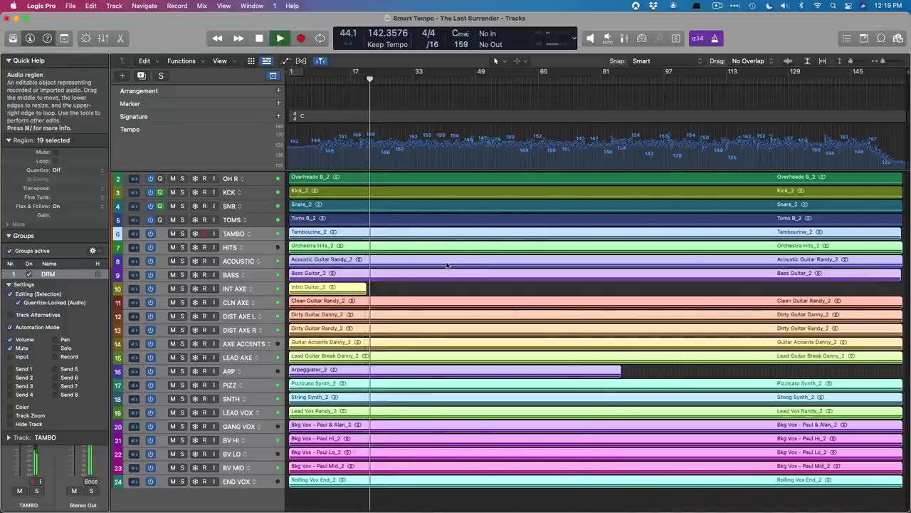
pyautogui.press('space')
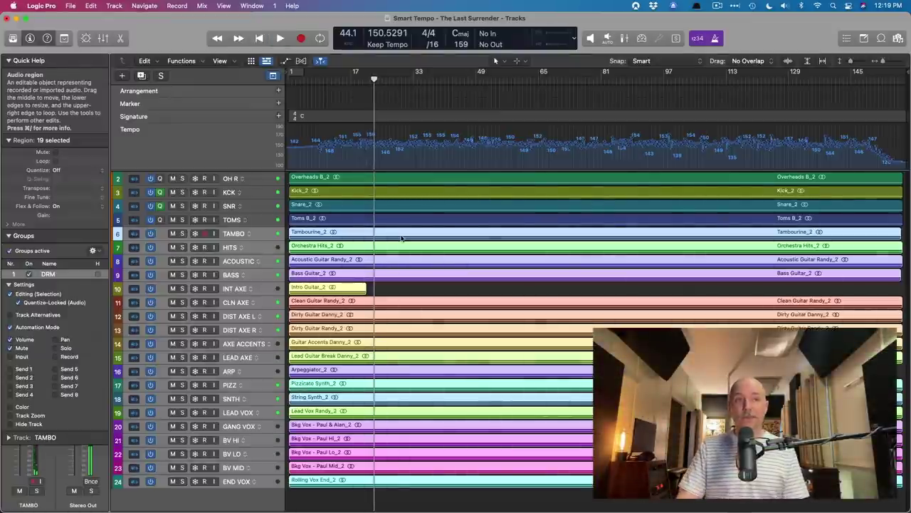
# Step: Zoom in on the Tambourine_2 region, then zoom back out to the whole-song overview
pyautogui.press('super+Down')
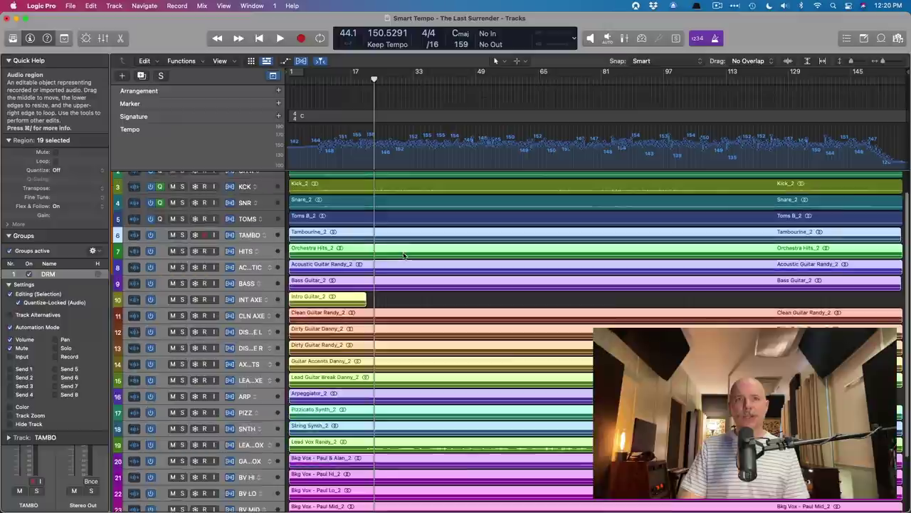
pyautogui.moveTo(400, 265); pyautogui.dragTo(420, 267)
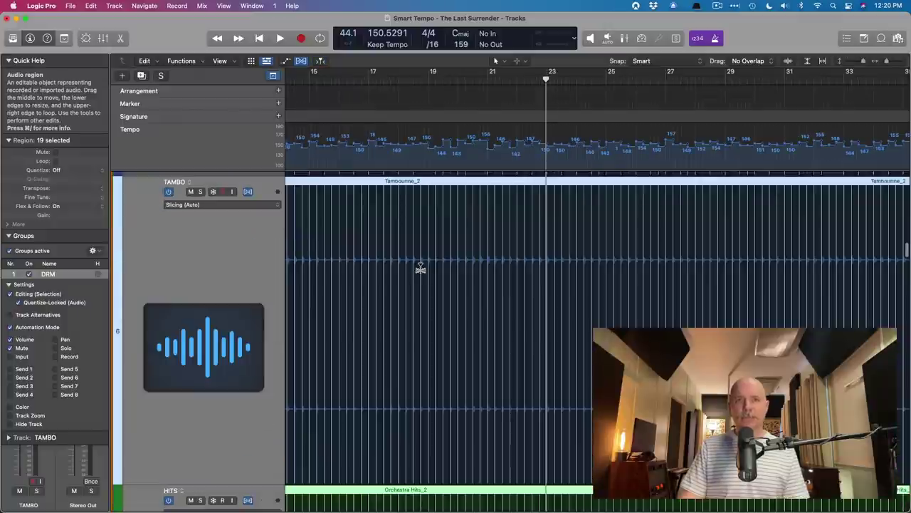
pyautogui.scroll(-10, 421, 267)
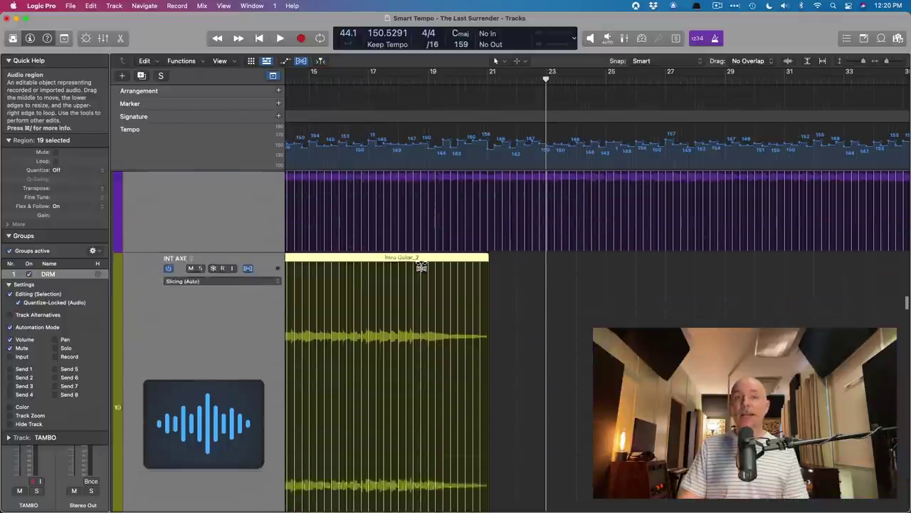
pyautogui.scroll(-12, 421, 266)
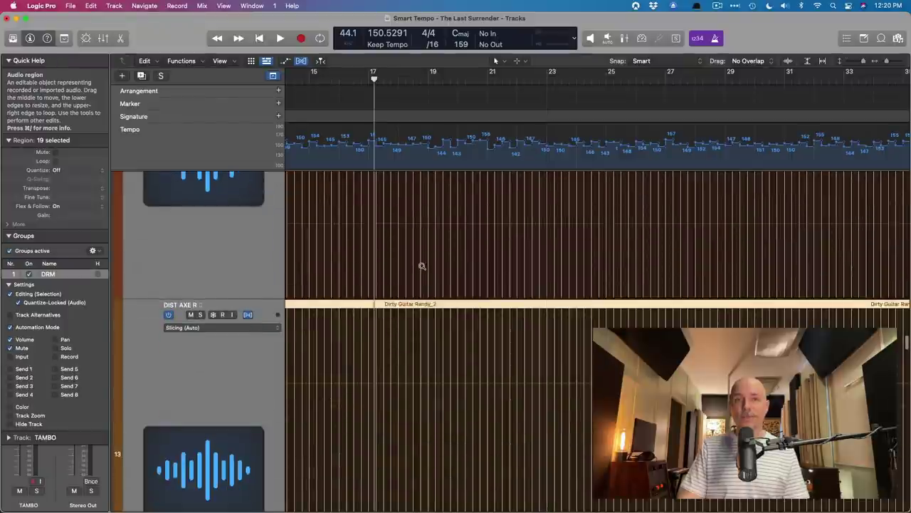
pyautogui.click(421, 267)
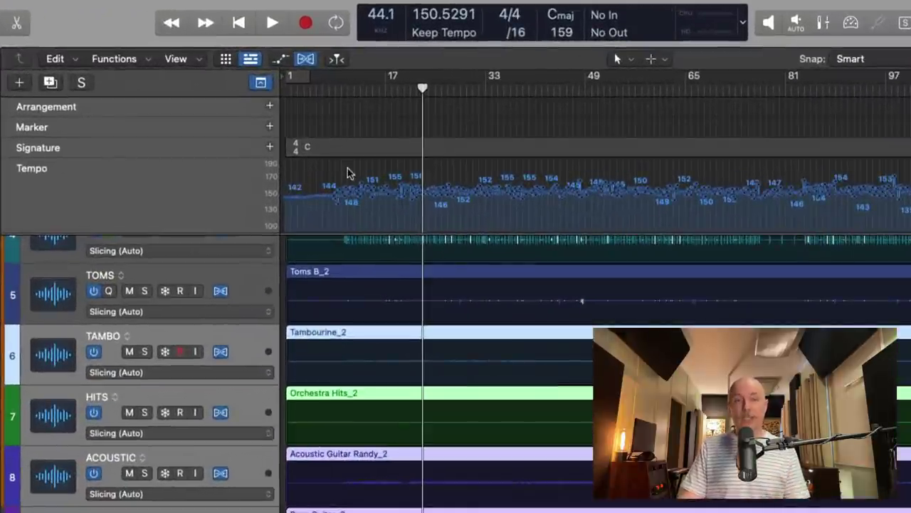
# Step: Toggle Flex view off and back on, then hide the global tracks
pyautogui.click(306, 59)
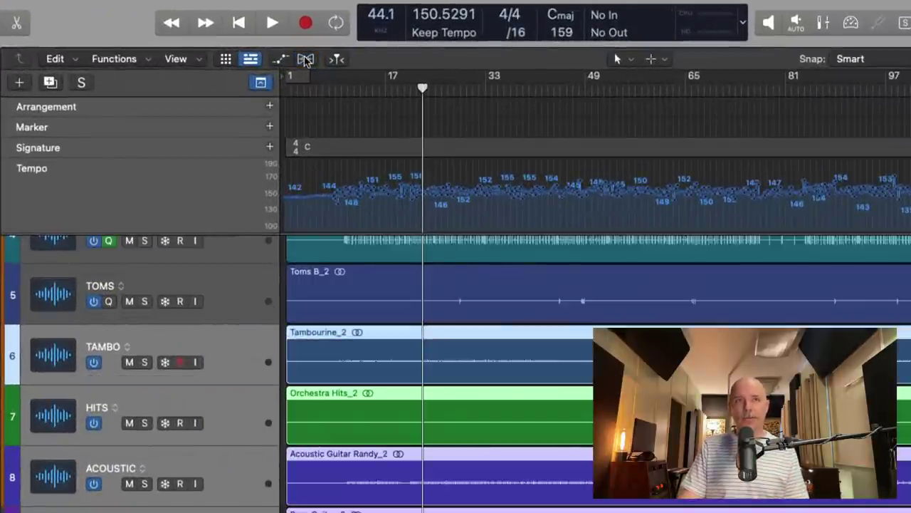
pyautogui.click(306, 60)
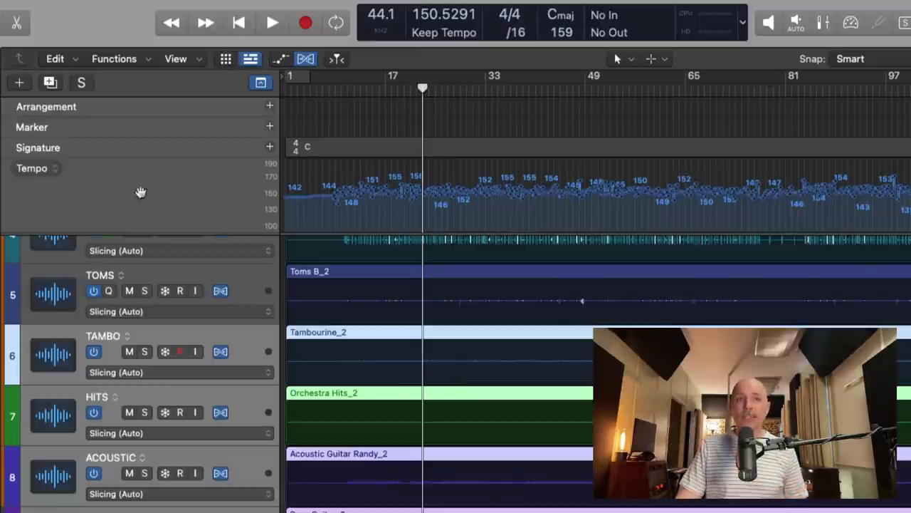
pyautogui.click(261, 83)
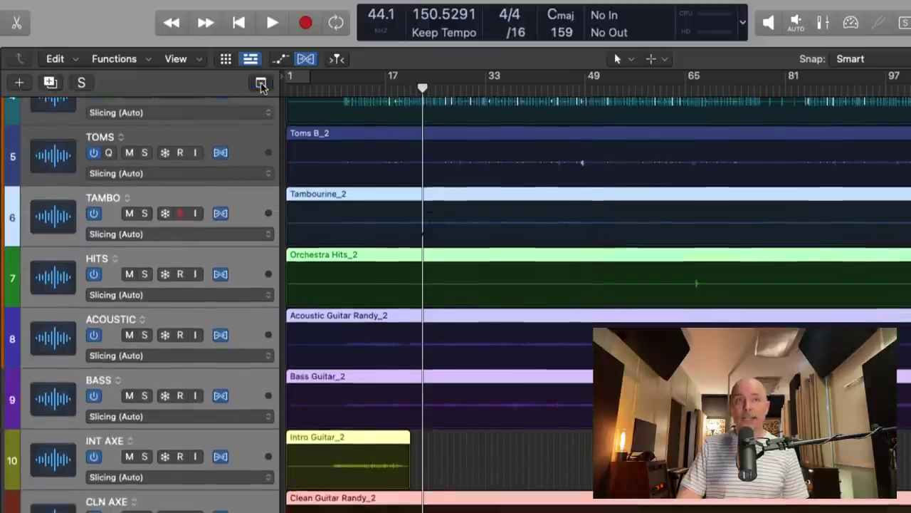
# Step: Show the global tracks and create a new tempo set named New
pyautogui.click(261, 83)
pyautogui.click(54, 170)
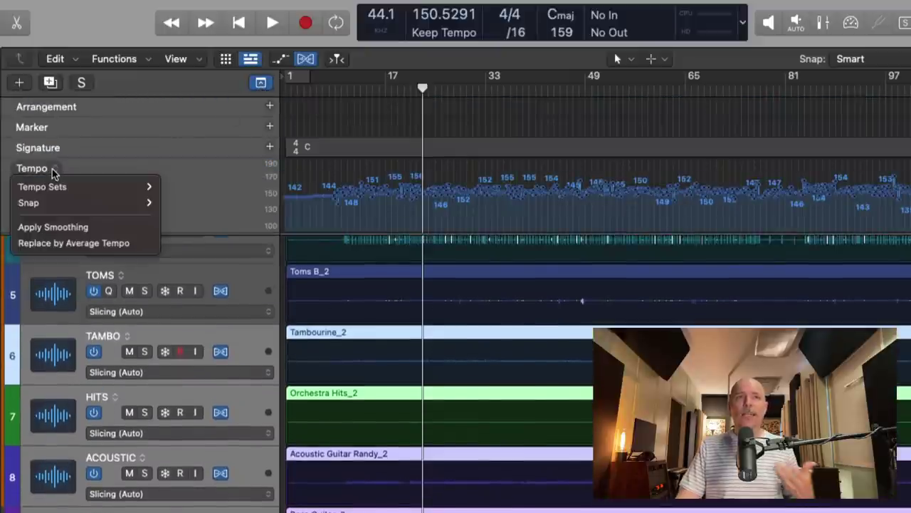
pyautogui.moveTo(85, 185)
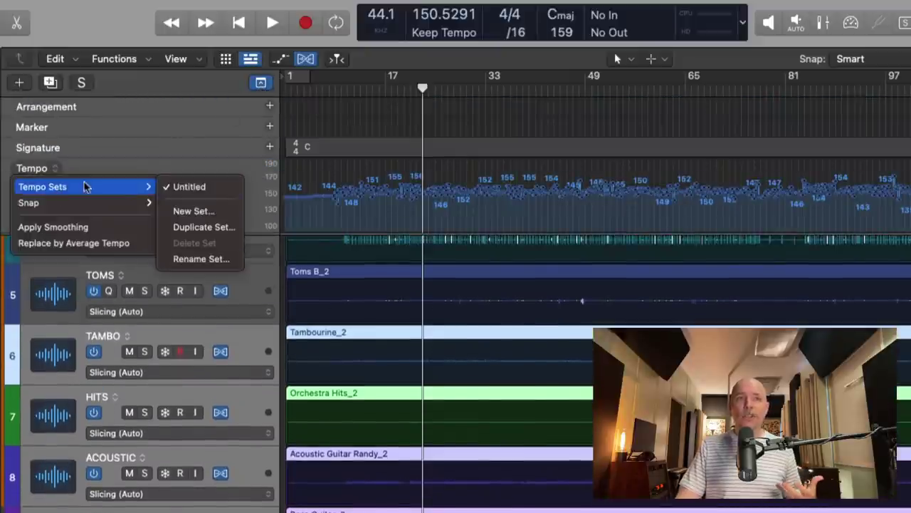
pyautogui.click(184, 211)
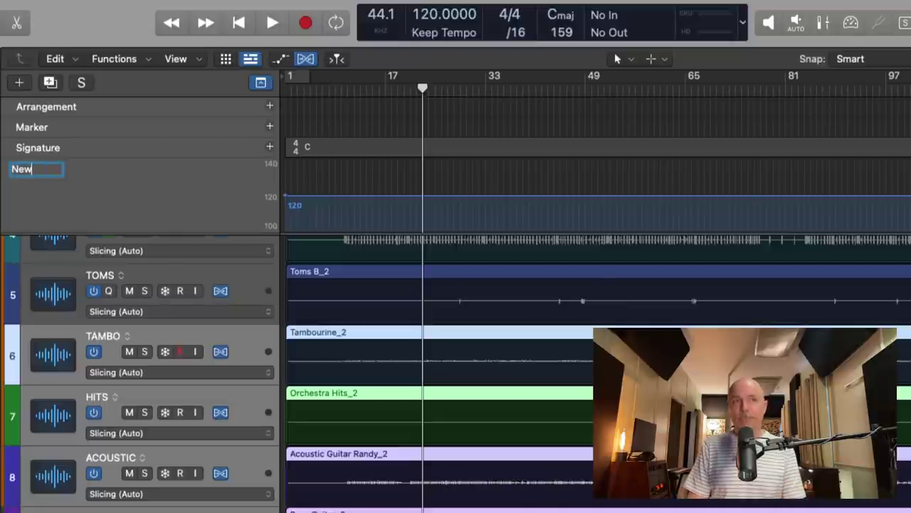
pyautogui.press('Return')
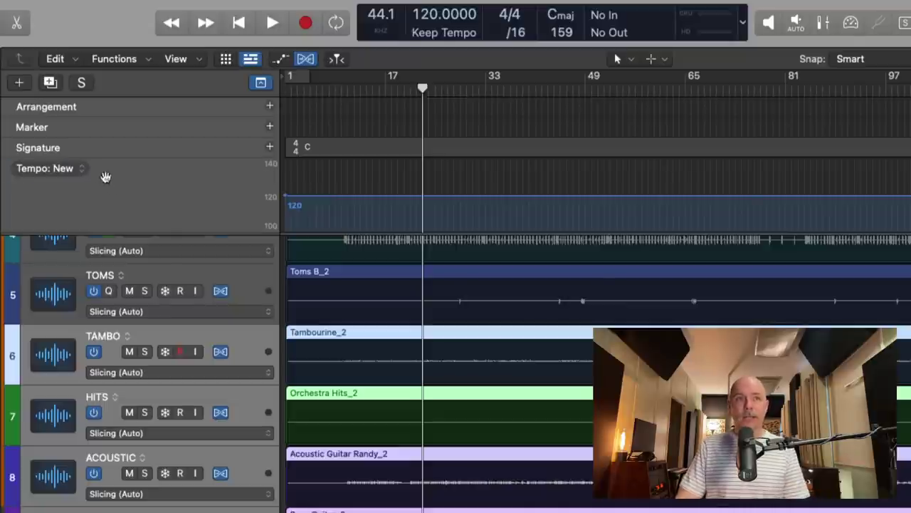
# Step: Switch to the original Untitled tempo set, then back to the New set
pyautogui.click(84, 170)
pyautogui.moveTo(142, 187)
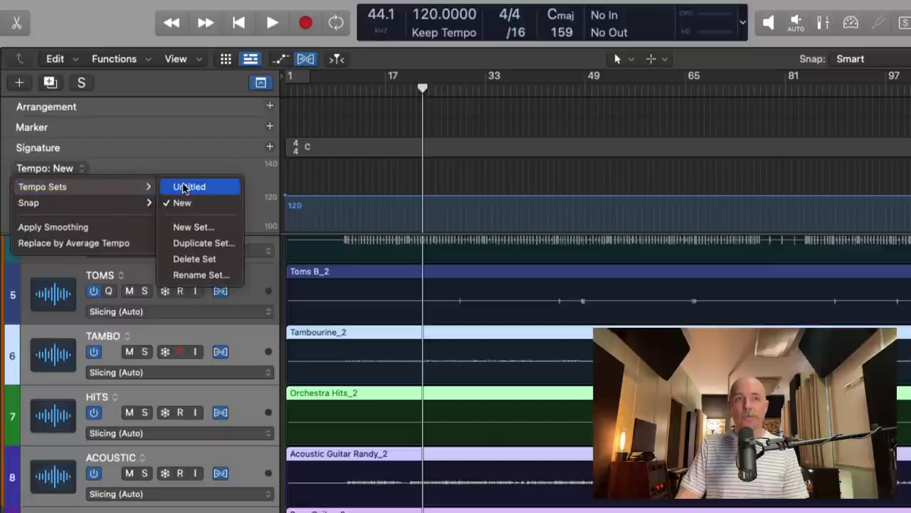
pyautogui.click(183, 187)
pyautogui.click(57, 169)
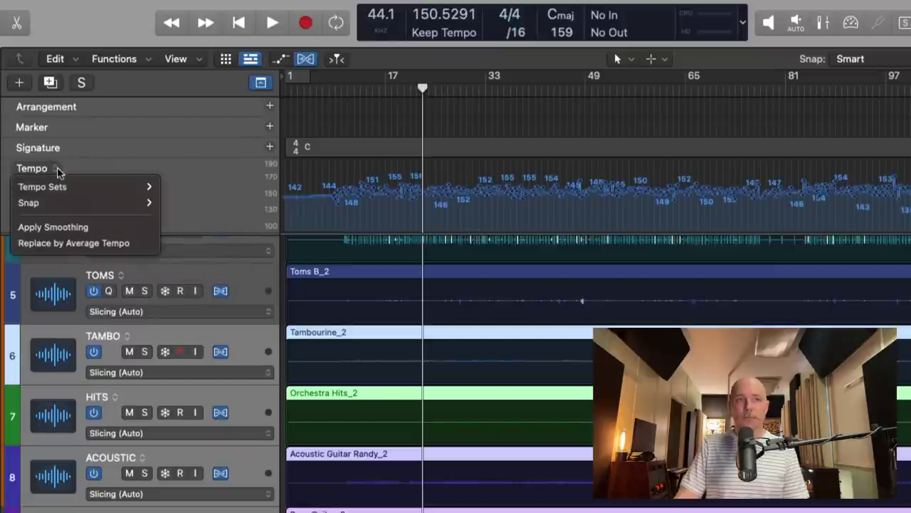
pyautogui.moveTo(128, 186)
pyautogui.click(183, 201)
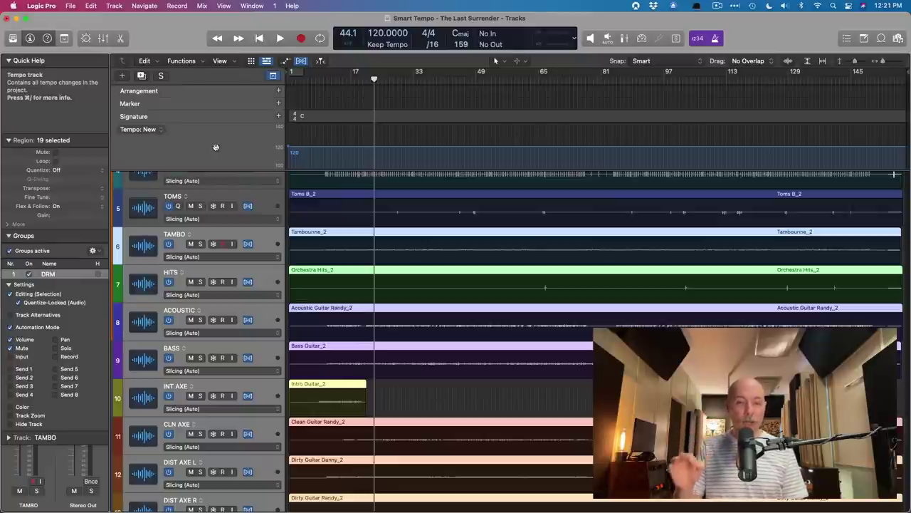
pyautogui.press('space')
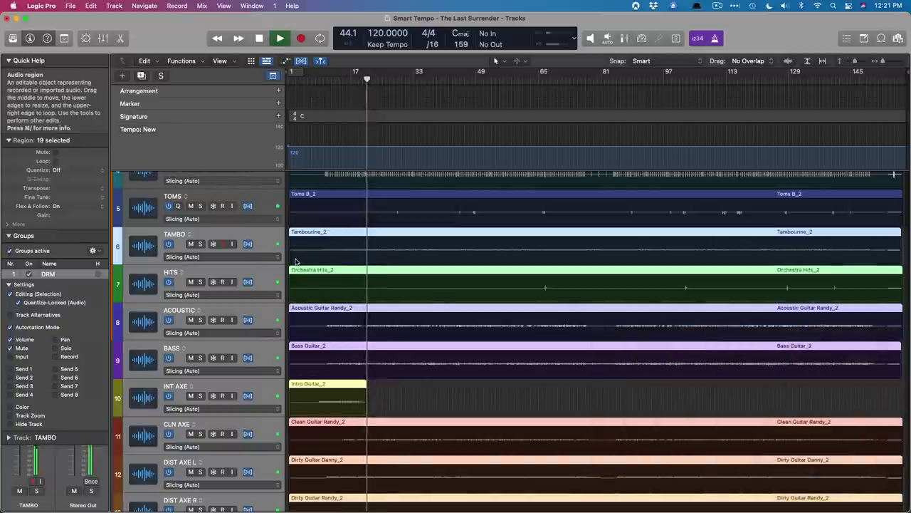
pyautogui.scroll(-1, 321, 265)
pyautogui.scroll(-8, 320, 265)
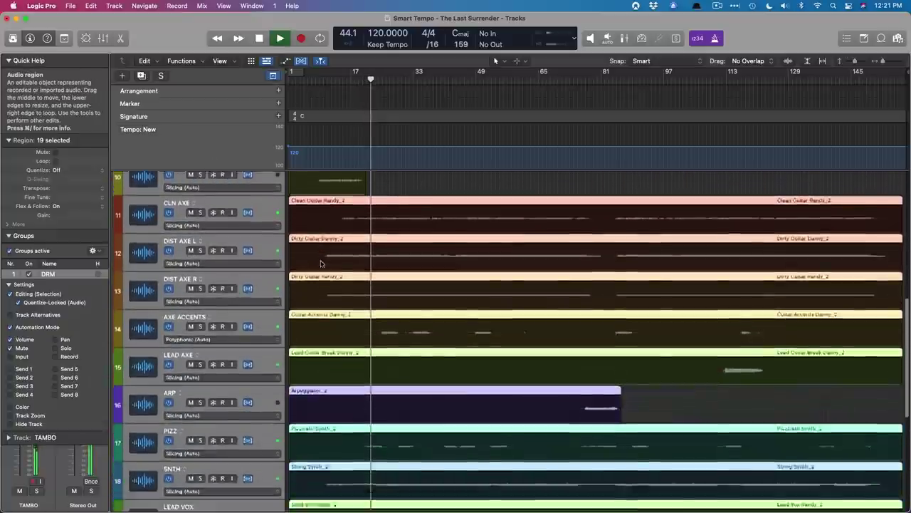
pyautogui.scroll(10, 320, 265)
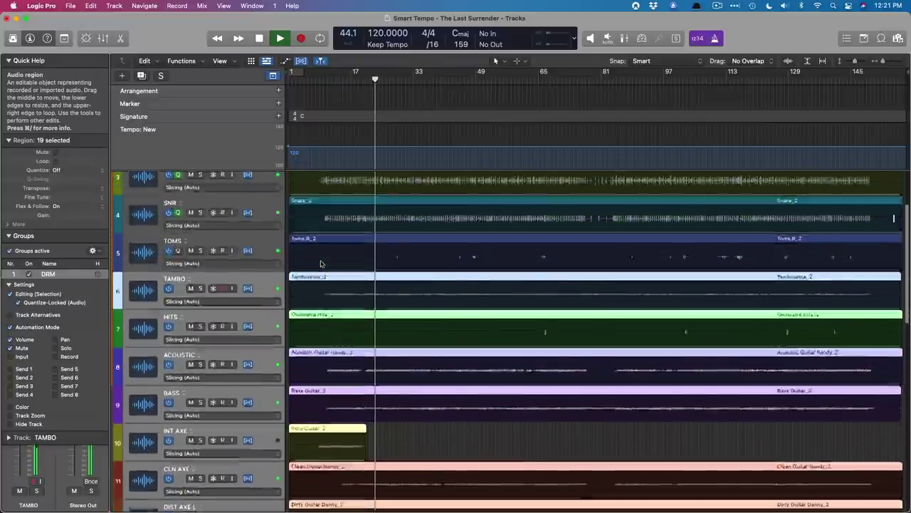
pyautogui.press('space')
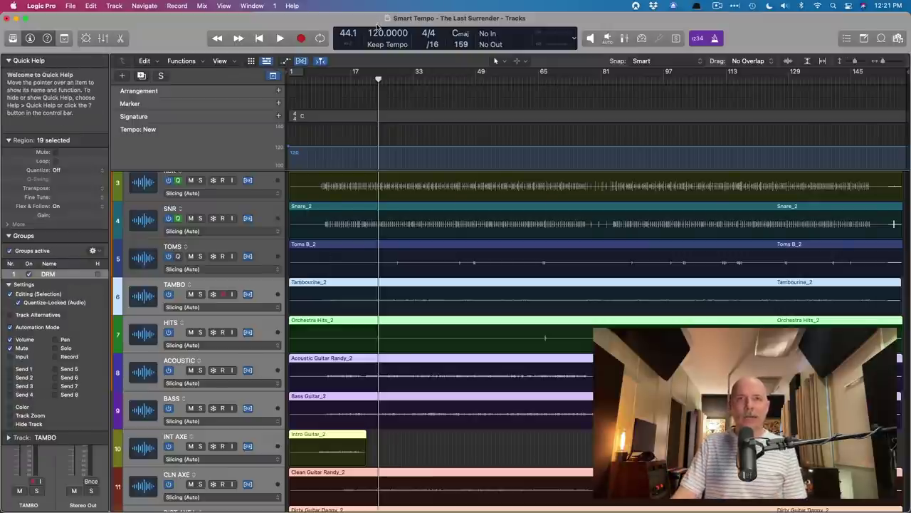
# Step: Set the project tempo to 150 BPM and play the song through
pyautogui.write('50')
pyautogui.press('Return')
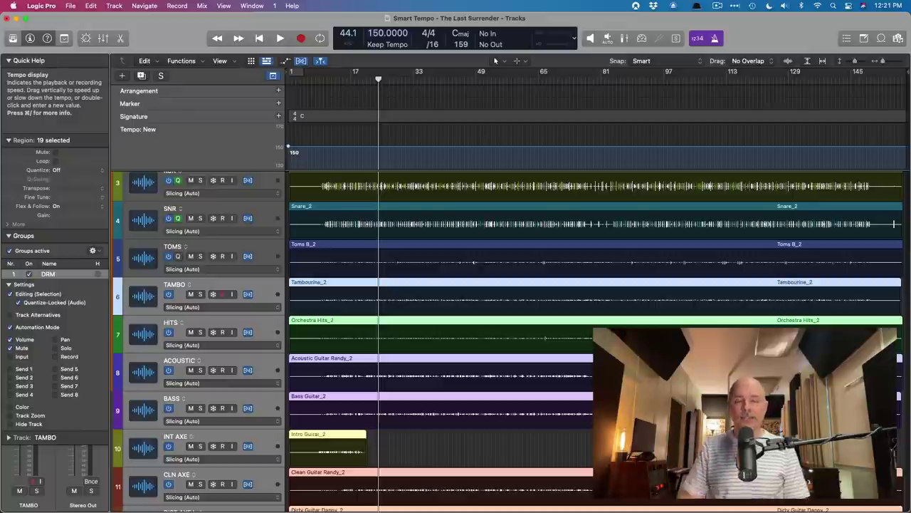
pyautogui.press('space')
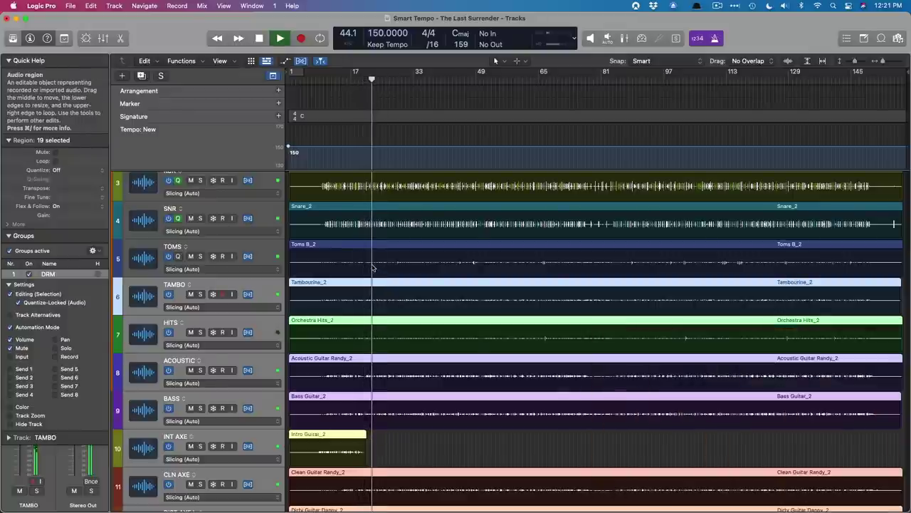
pyautogui.scroll(-3, 378, 264)
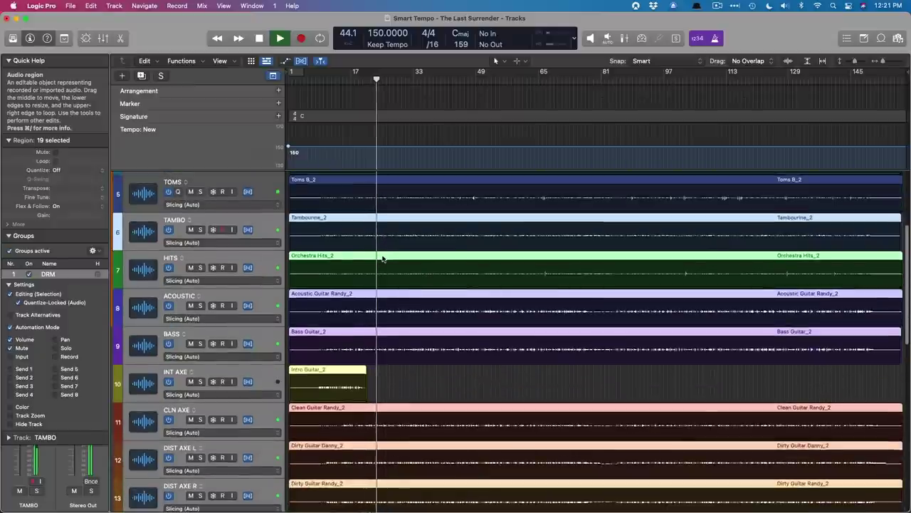
pyautogui.scroll(2, 382, 259)
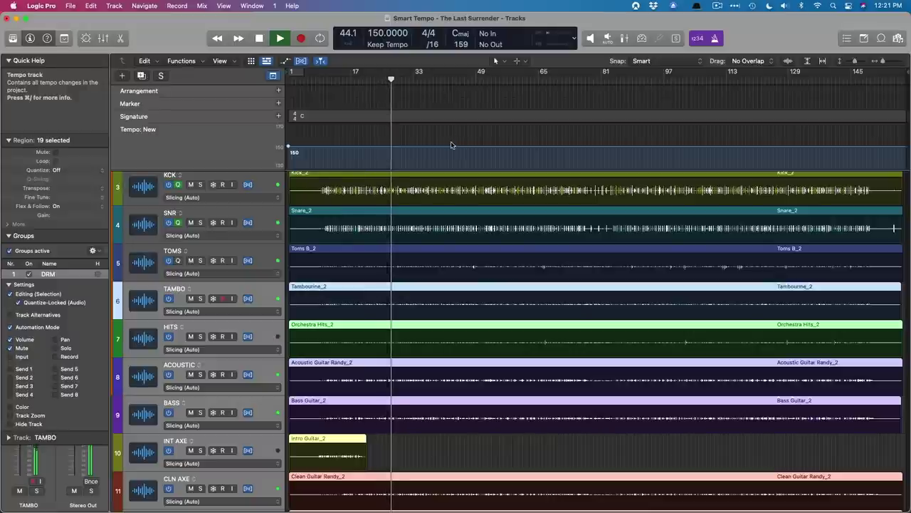
pyautogui.press('space')
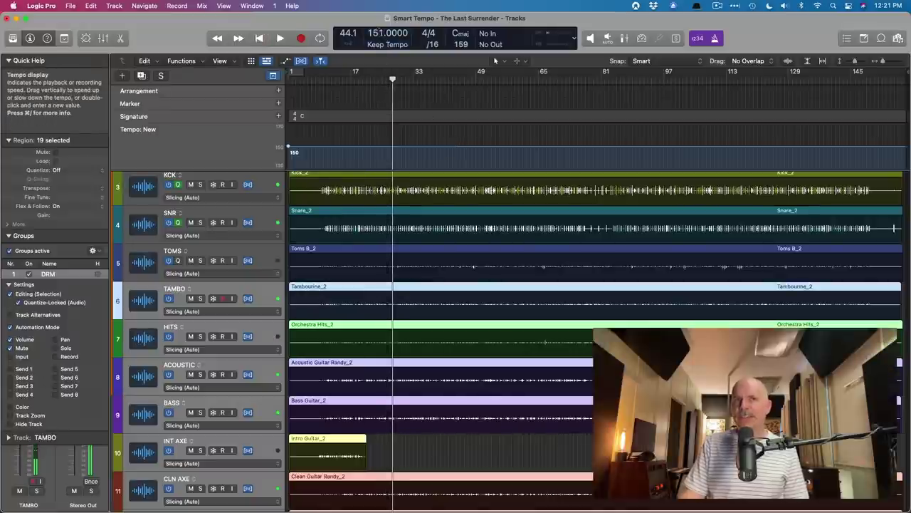
# Step: Audition the song at 155 BPM, then settle the tempo at 152 BPM
pyautogui.moveTo(380, 32); pyautogui.dragTo(380, 29)
pyautogui.press('space')
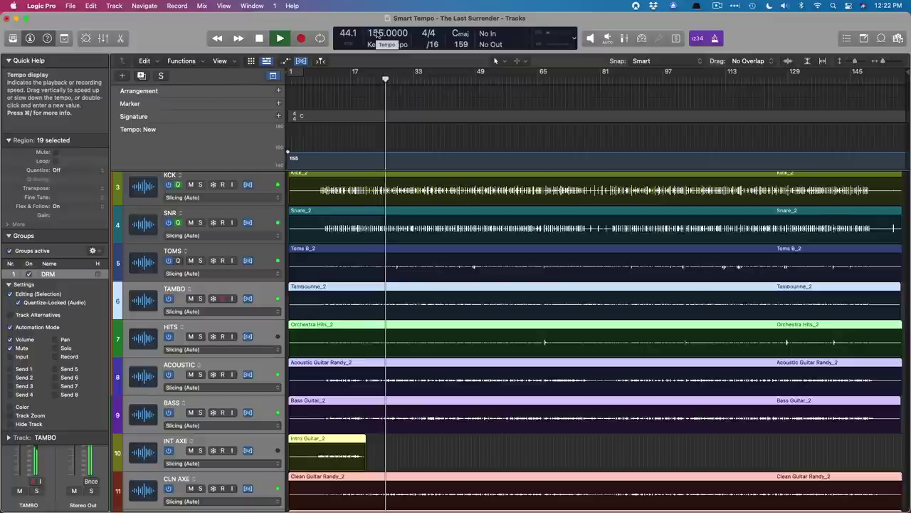
pyautogui.press('space')
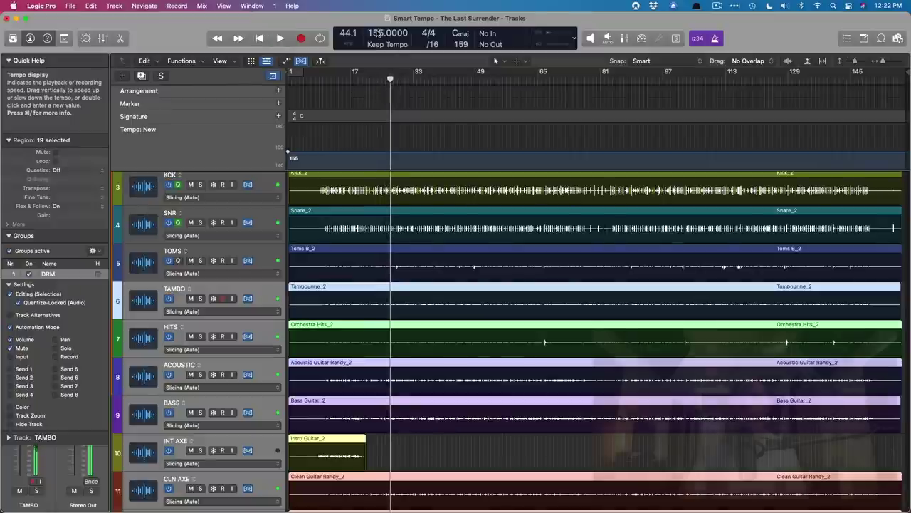
pyautogui.moveTo(377, 34); pyautogui.dragTo(377, 51)
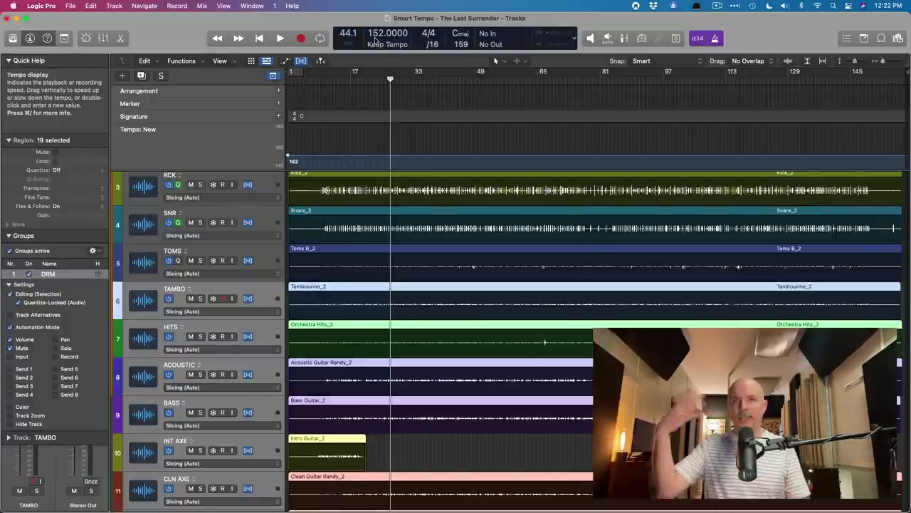
pyautogui.click(516, 79)
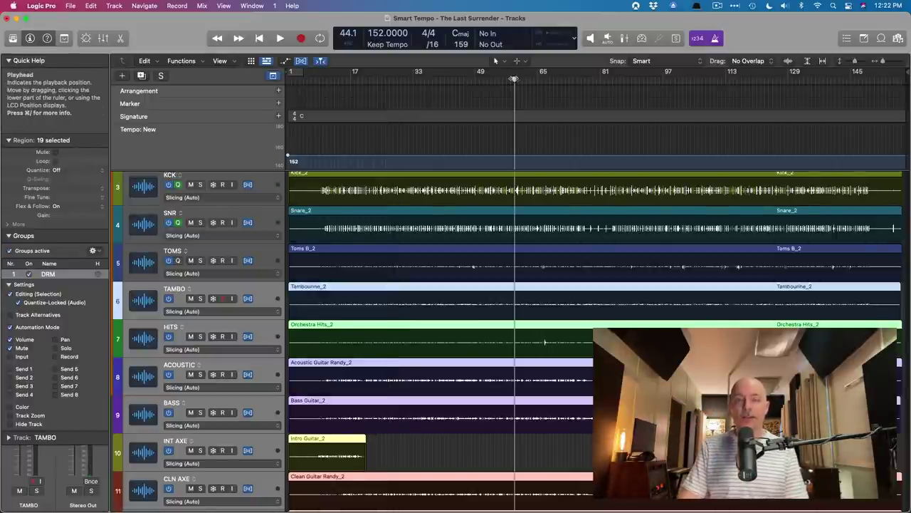
pyautogui.press('space')
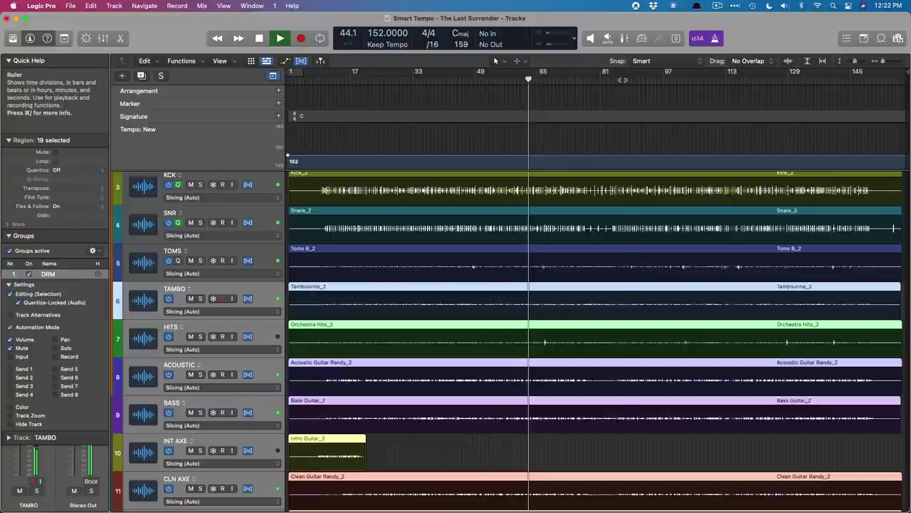
pyautogui.click(623, 80)
pyautogui.scroll(1, 623, 168)
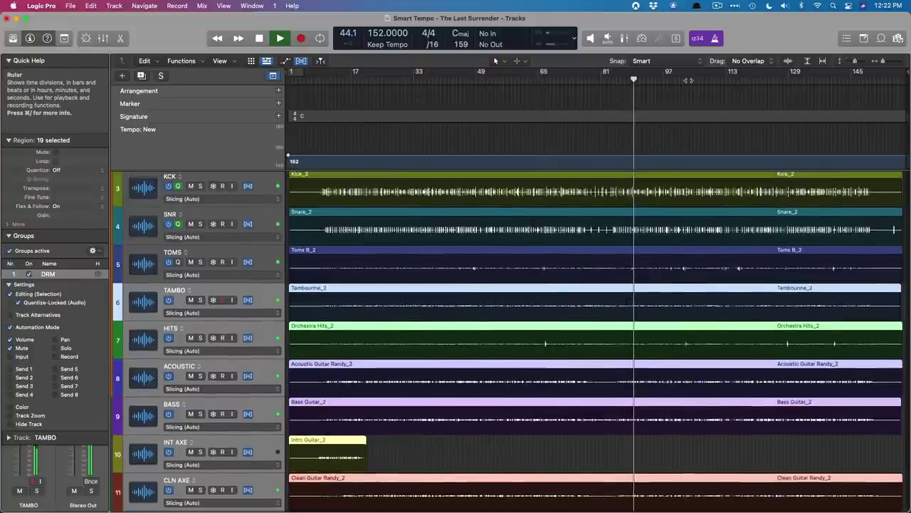
pyautogui.scroll(-1, 688, 80)
pyautogui.click(688, 79)
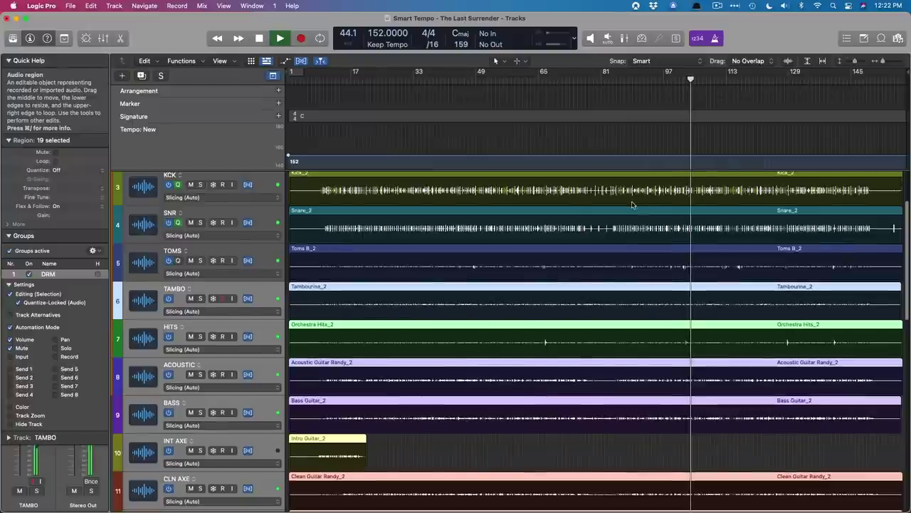
pyautogui.scroll(-3, 635, 201)
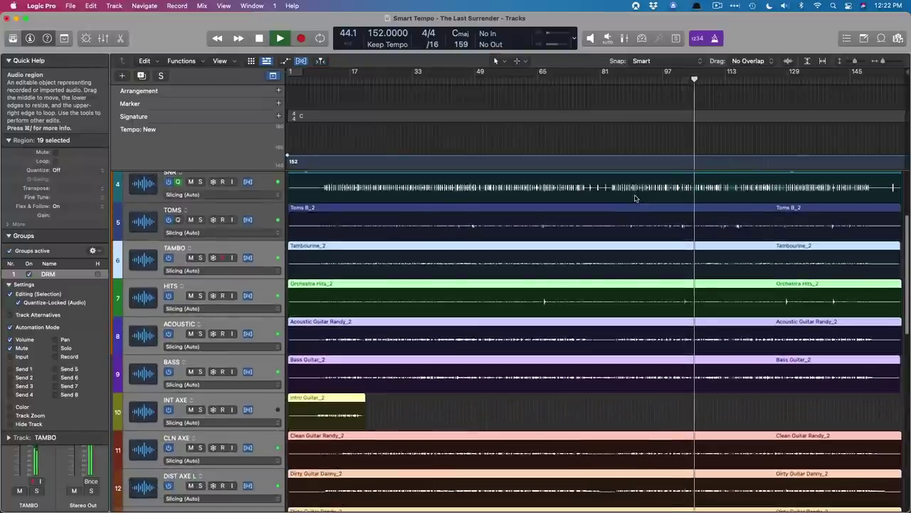
pyautogui.press('space')
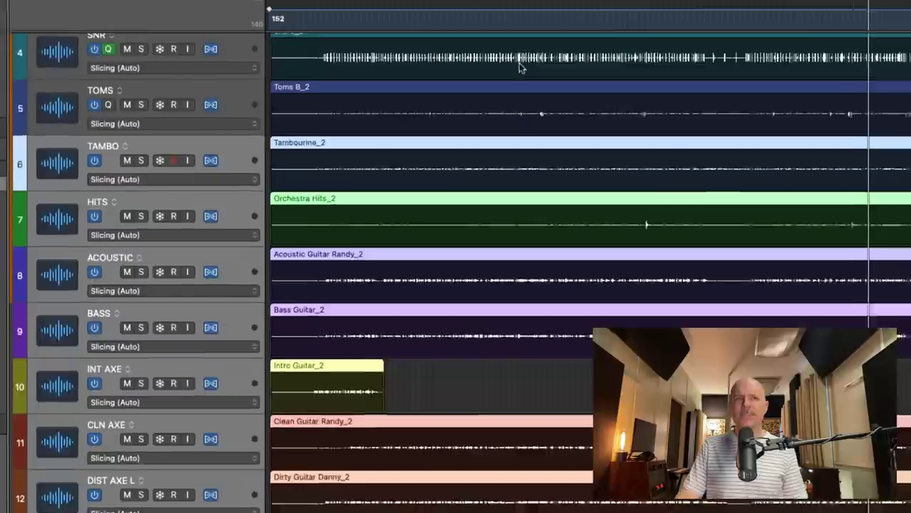
pyautogui.scroll(5, 218, 209)
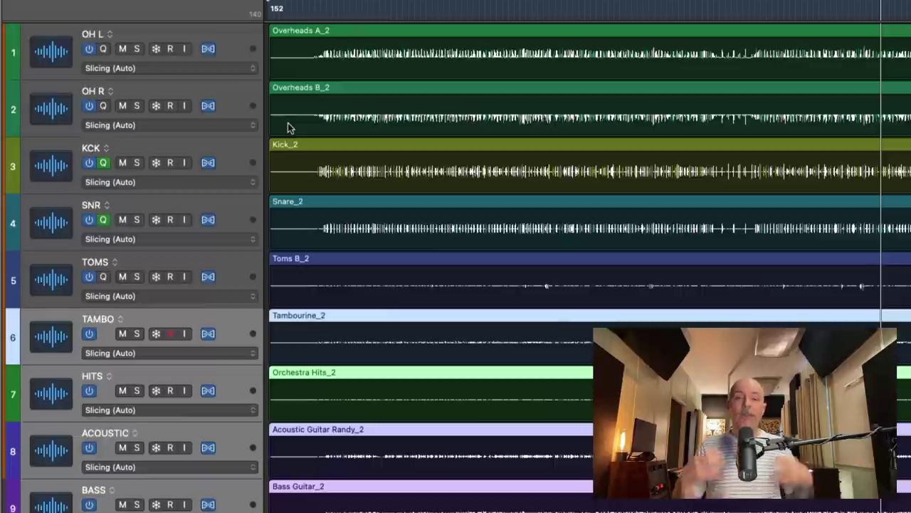
# Step: Solo the ACOUSTIC track, zoom in on its Acoustic Guitar region, and play it
pyautogui.click(27, 54)
pyautogui.keyDown('shift'); pyautogui.click(42, 281); pyautogui.keyUp('shift')
pyautogui.scroll(-2, 63, 164)
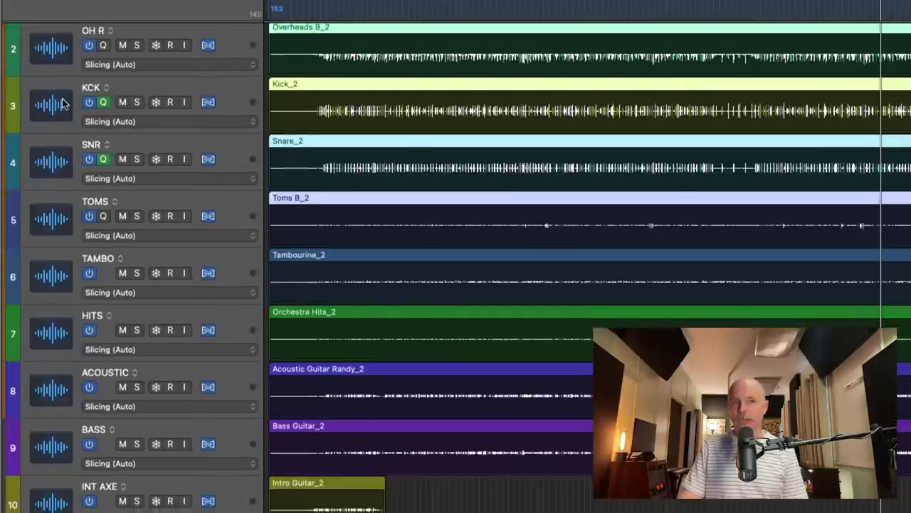
pyautogui.scroll(-3, 63, 104)
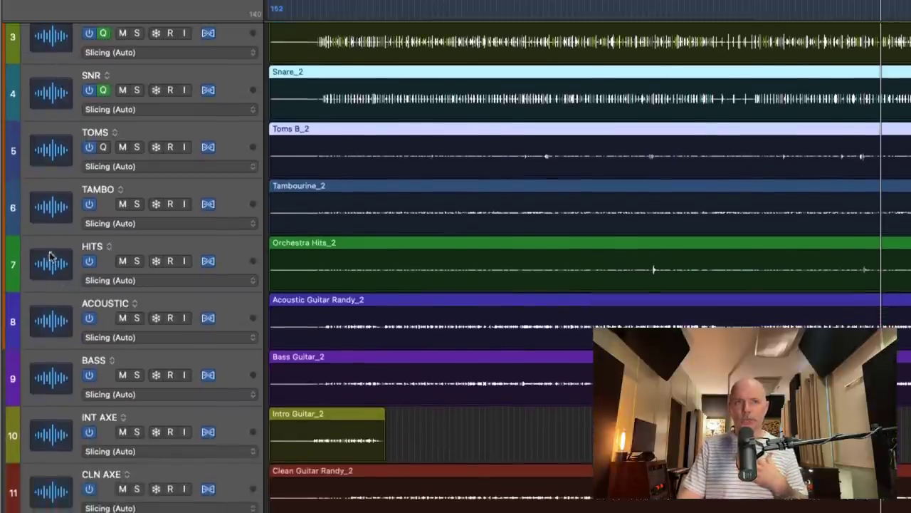
pyautogui.scroll(-2, 50, 256)
pyautogui.click(46, 263)
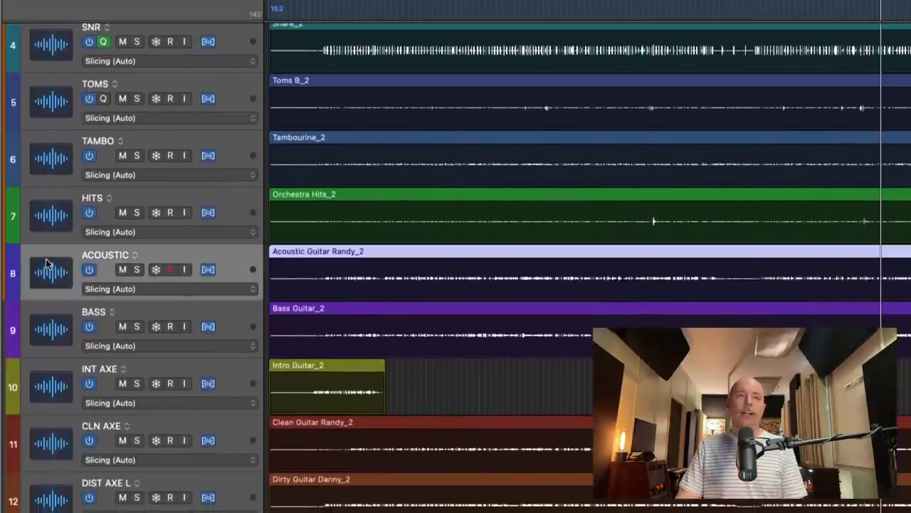
pyautogui.click(137, 269)
pyautogui.moveTo(501, 250); pyautogui.dragTo(908, 303)
pyautogui.press('space')
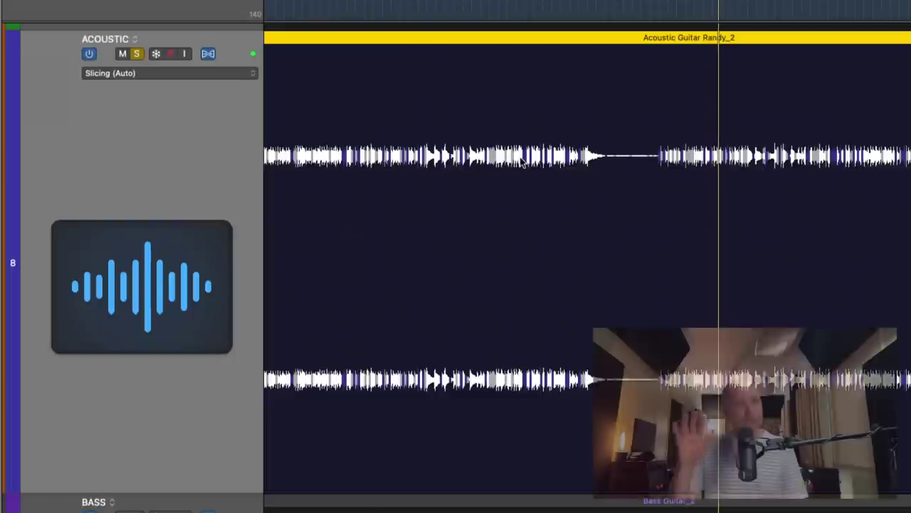
# Step: Set the ACOUSTIC track's flex mode to Polyphonic and inspect the waveform up close
pyautogui.click(211, 72)
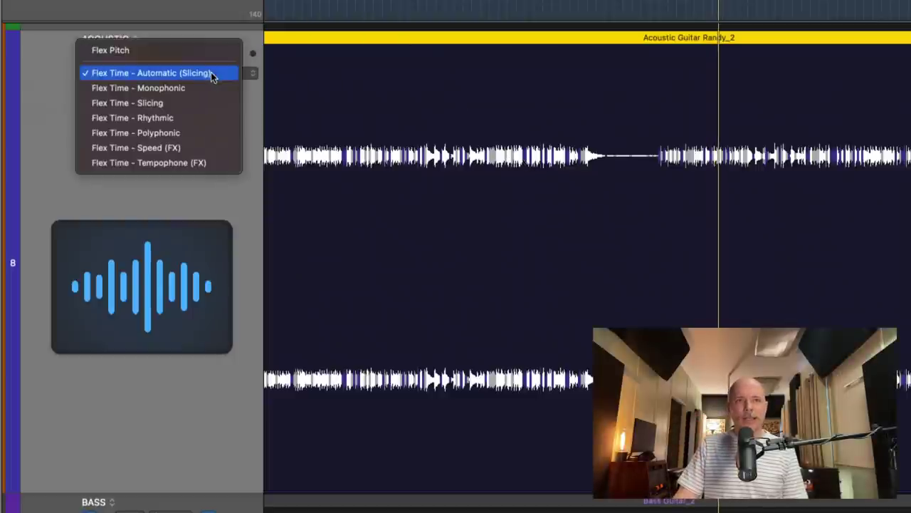
pyautogui.click(184, 133)
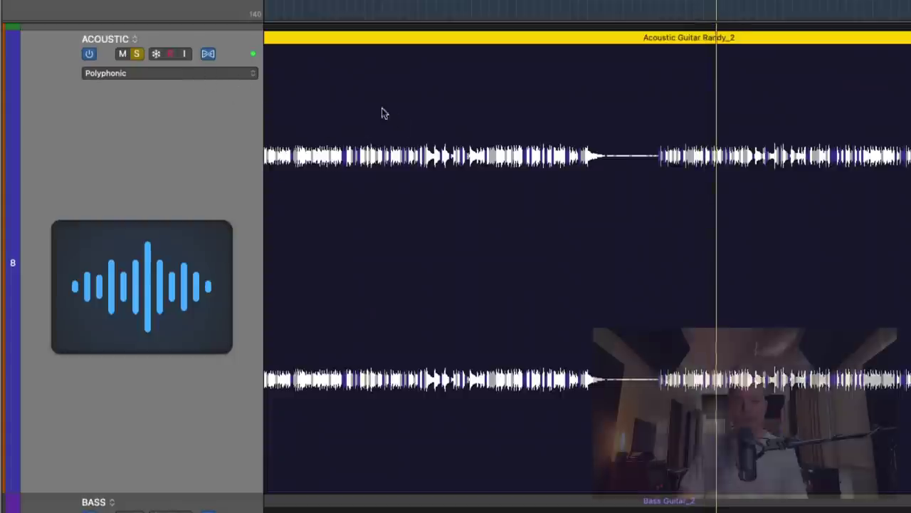
pyautogui.moveTo(545, 114); pyautogui.dragTo(818, 225)
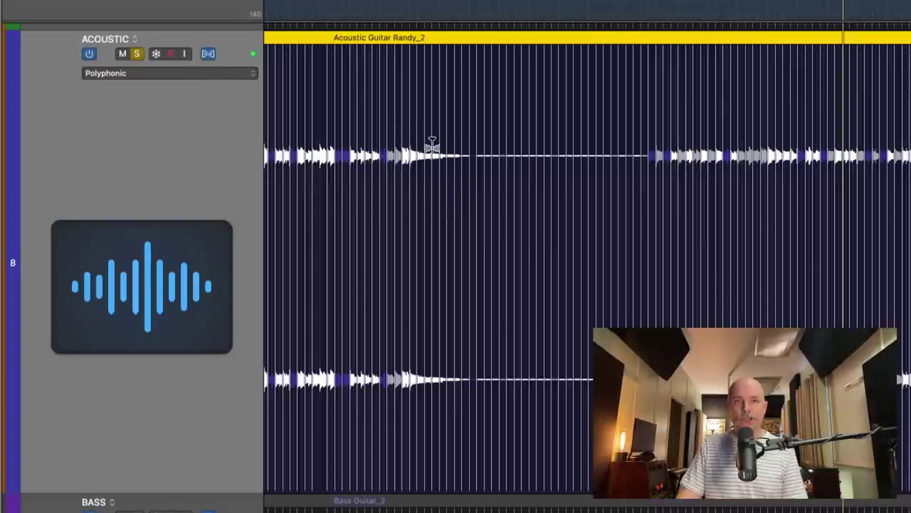
pyautogui.click(487, 187)
# Step: Audition Rhythmic flex mode, revert ACOUSTIC to Polyphonic, and zoom out to all tracks
pyautogui.click(211, 74)
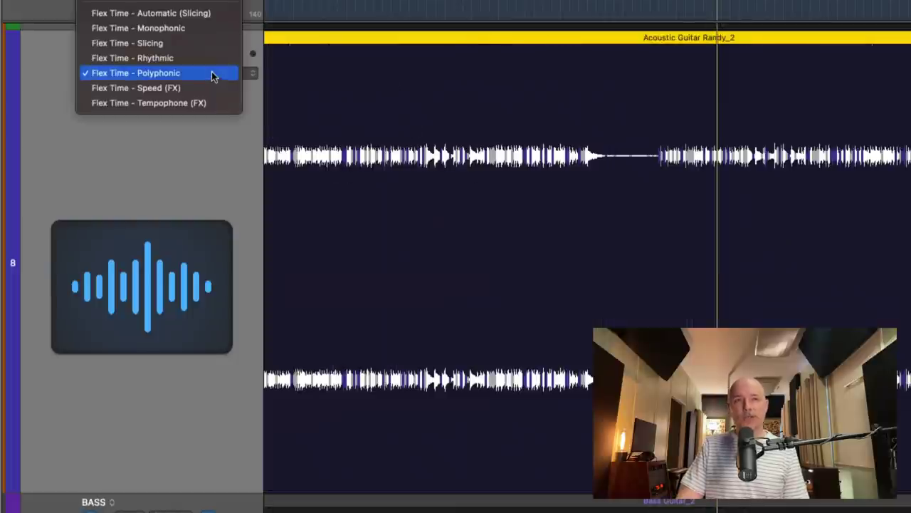
pyautogui.click(211, 59)
pyautogui.press('space')
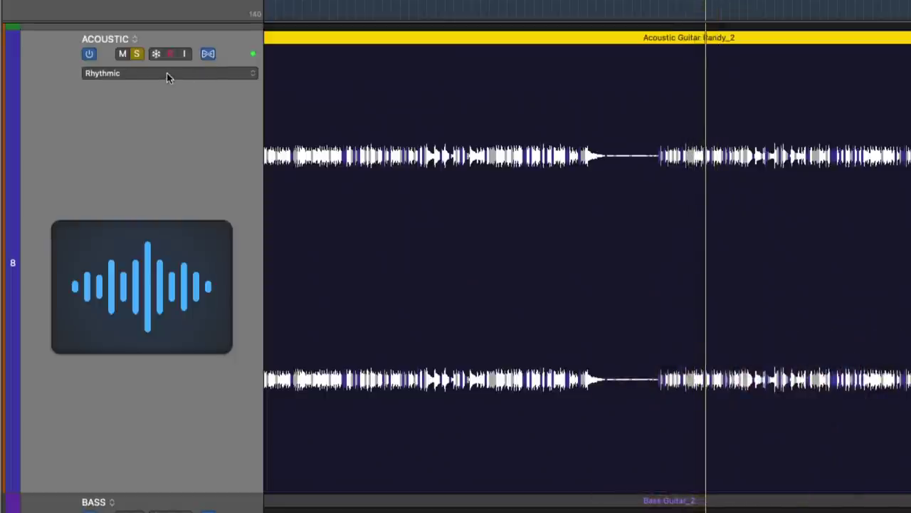
pyautogui.click(167, 73)
pyautogui.click(168, 89)
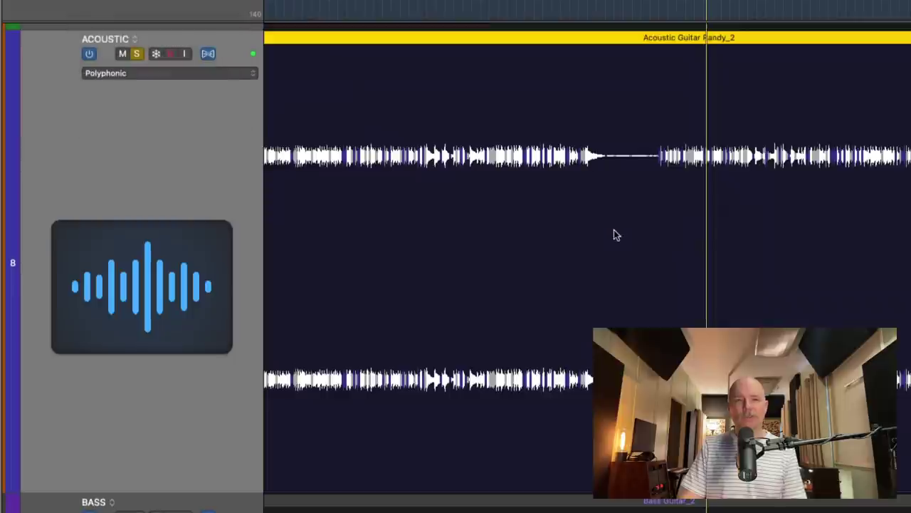
pyautogui.keyDown('ctrl'); pyautogui.keyDown('alt'); pyautogui.click(630, 264); pyautogui.keyUp('alt'); pyautogui.keyUp('ctrl')
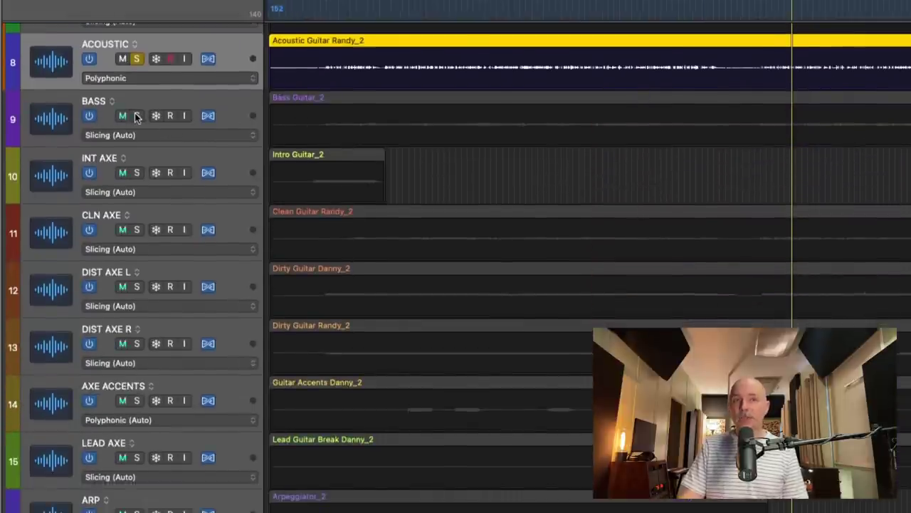
# Step: Solo BASS, zoom into the Bass Guitar region, set Monophonic flex, and audition it
pyautogui.click(137, 116)
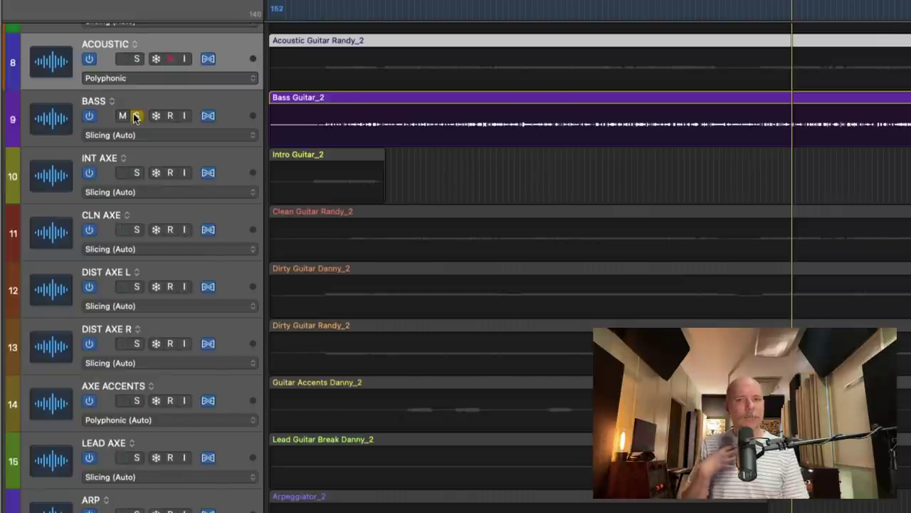
pyautogui.press('space')
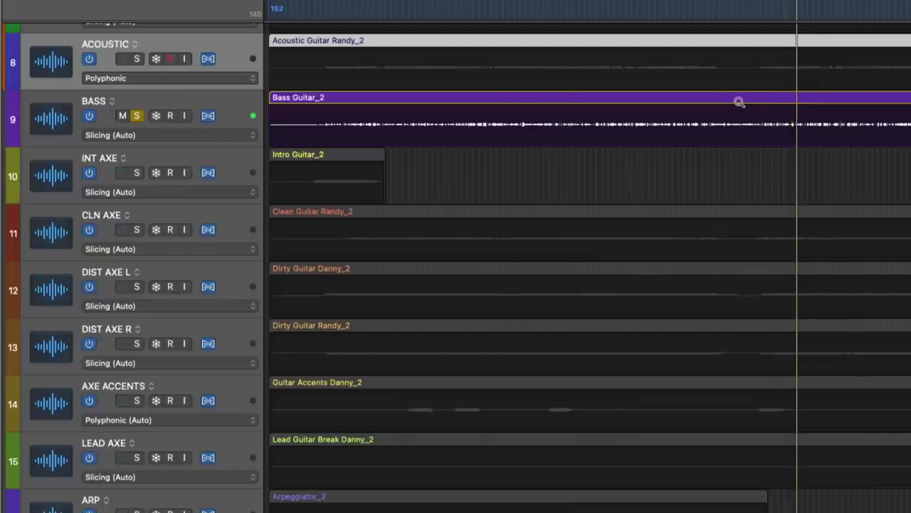
pyautogui.moveTo(737, 99); pyautogui.dragTo(905, 171)
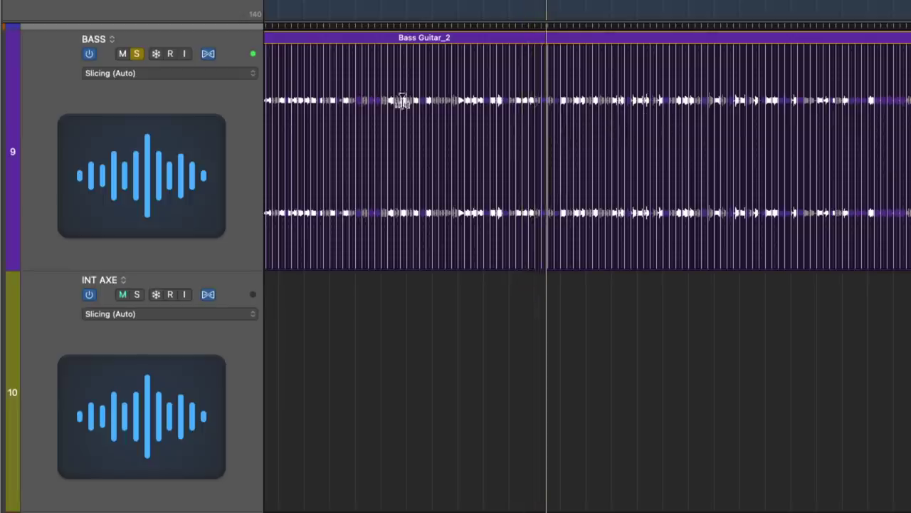
pyautogui.click(160, 73)
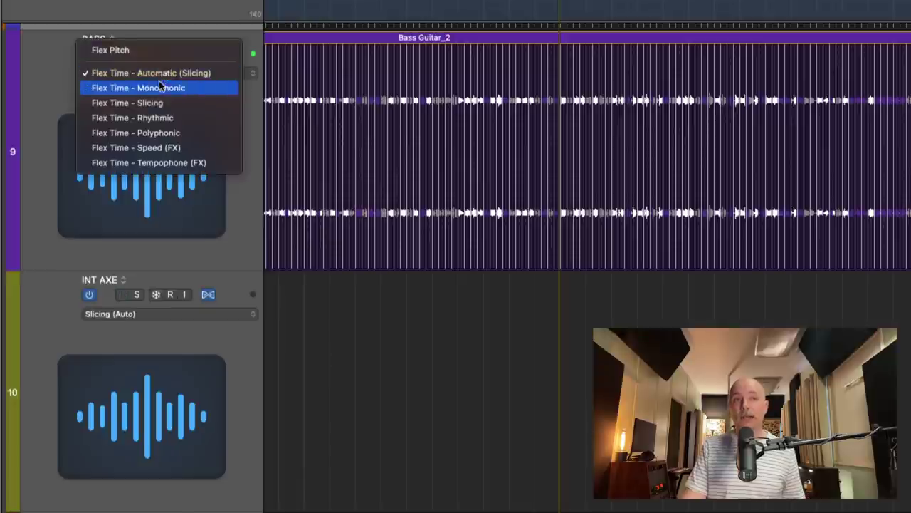
pyautogui.click(160, 84)
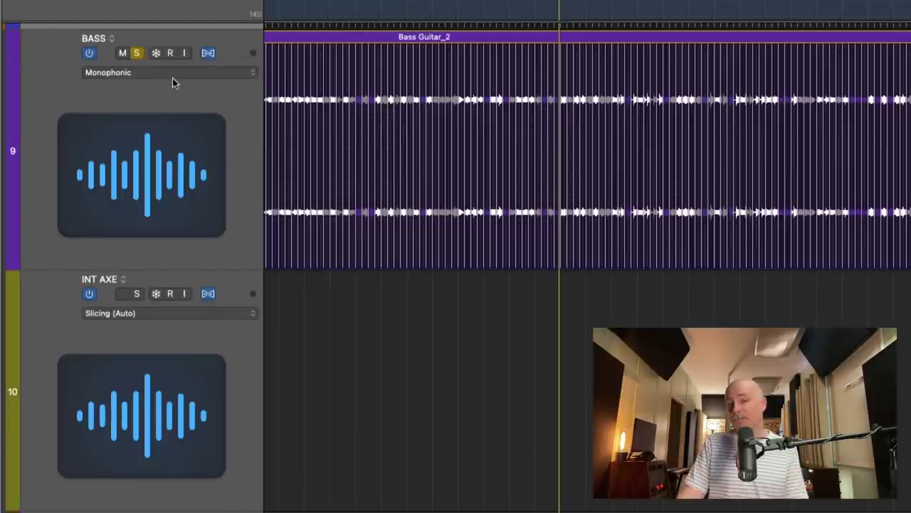
pyautogui.press('space')
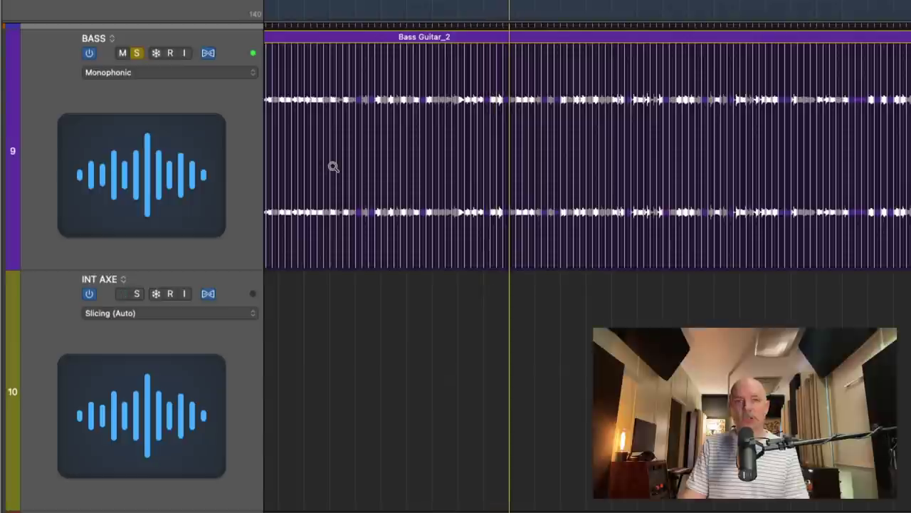
# Step: Select the CLN AXE, DIST AXE L and DIST AXE R tracks and solo them
pyautogui.keyDown('ctrl'); pyautogui.keyDown('alt'); pyautogui.click(332, 166); pyautogui.keyUp('alt'); pyautogui.keyUp('ctrl')
pyautogui.scroll(-2, 599, 292)
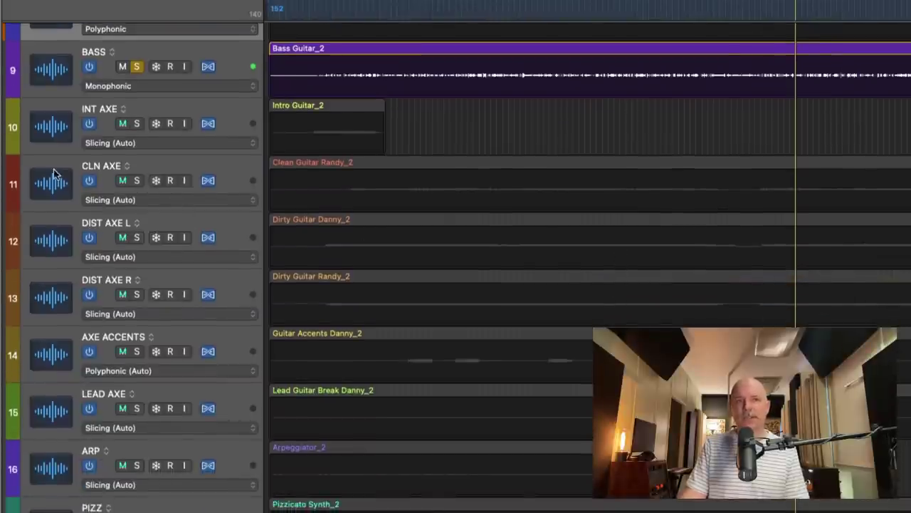
pyautogui.scroll(-2, 106, 220)
pyautogui.scroll(2, 120, 229)
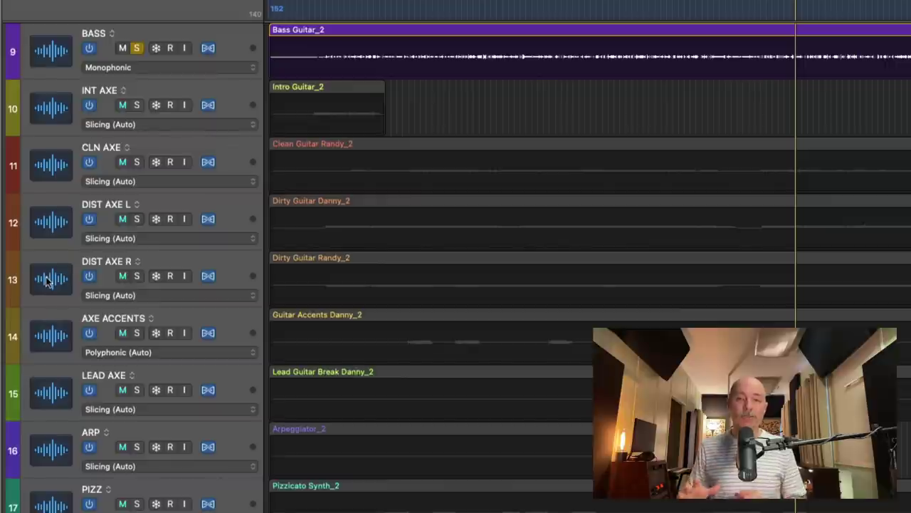
pyautogui.click(46, 281)
pyautogui.scroll(1, 50, 282)
pyautogui.keyDown('shift'); pyautogui.click(132, 215); pyautogui.keyUp('shift')
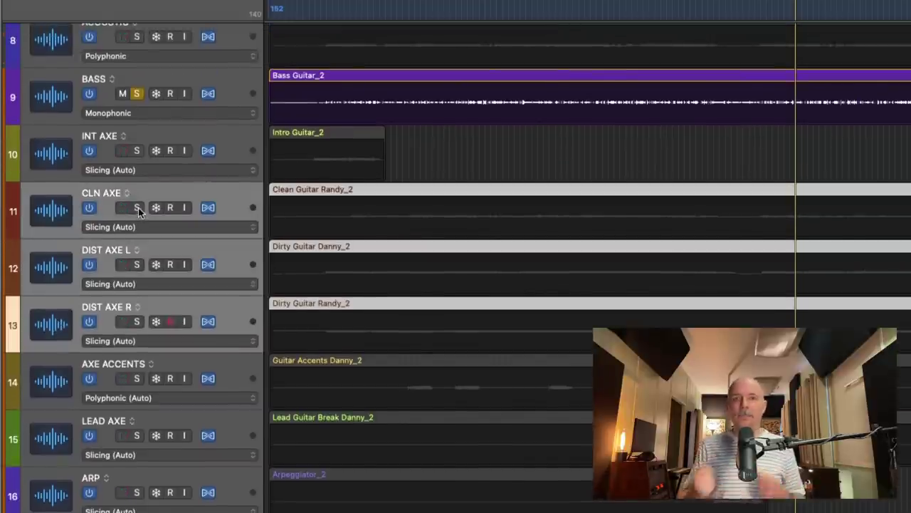
pyautogui.click(137, 208)
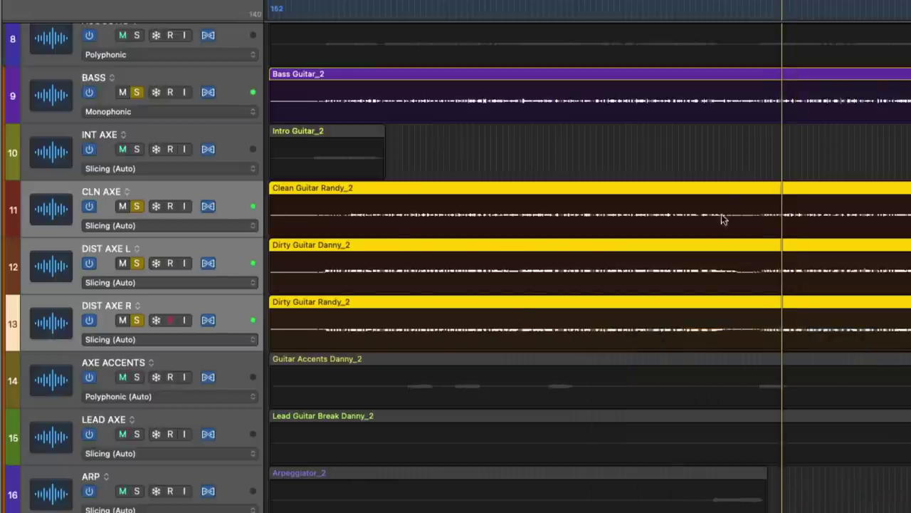
# Step: Set the three guitar tracks' flex mode to Polyphonic
pyautogui.moveTo(897, 287); pyautogui.dragTo(897, 287)
pyautogui.scroll(-1, 587, 248)
pyautogui.scroll(2, 352, 194)
pyautogui.scroll(-2, 295, 197)
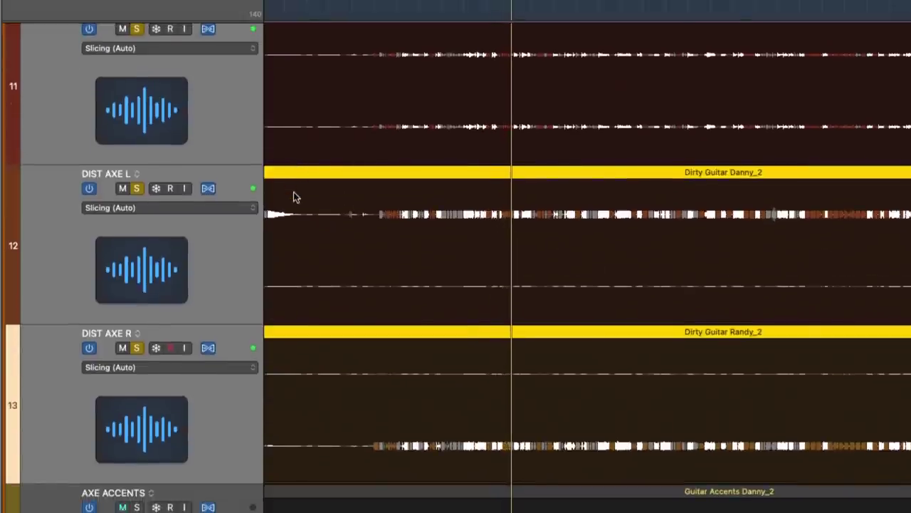
pyautogui.click(160, 208)
pyautogui.click(233, 268)
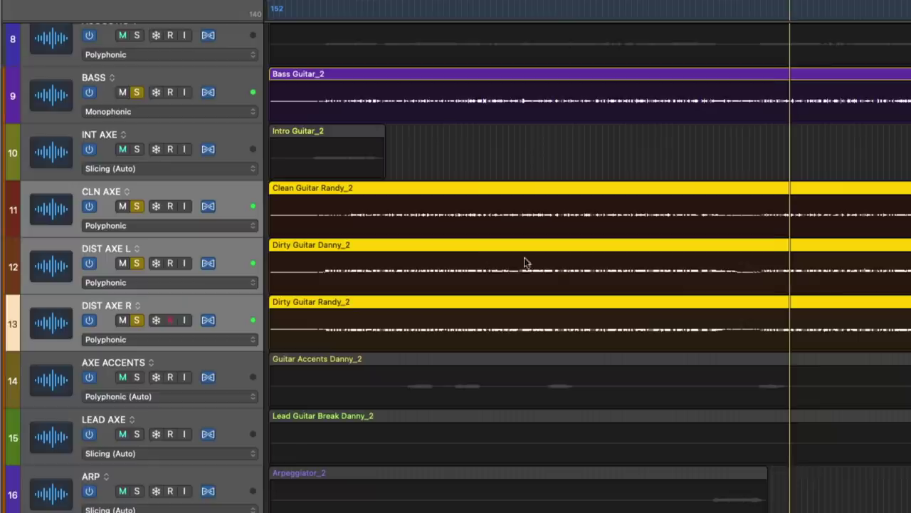
# Step: Zoom back out to all tracks and solo only LEAD VOX
pyautogui.keyDown('ctrl'); pyautogui.keyDown('alt'); pyautogui.click(525, 260); pyautogui.keyUp('alt'); pyautogui.keyUp('ctrl')
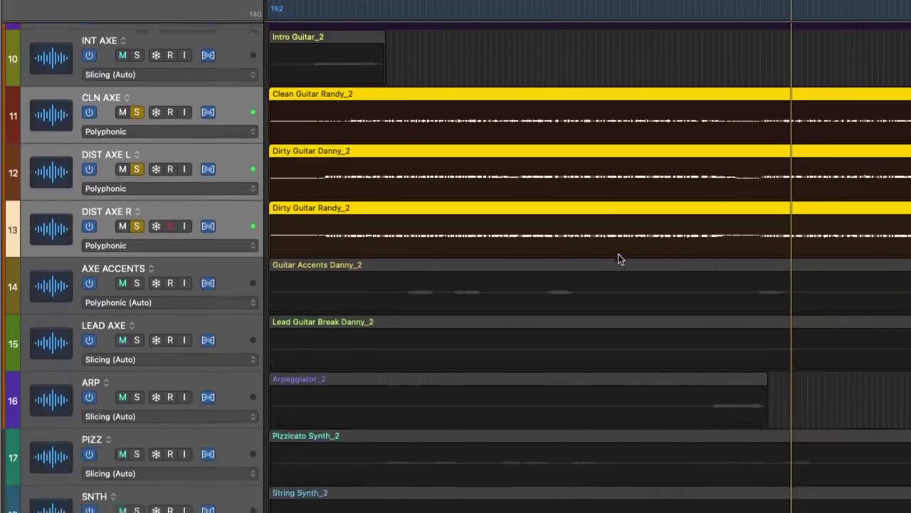
pyautogui.scroll(-10, 616, 254)
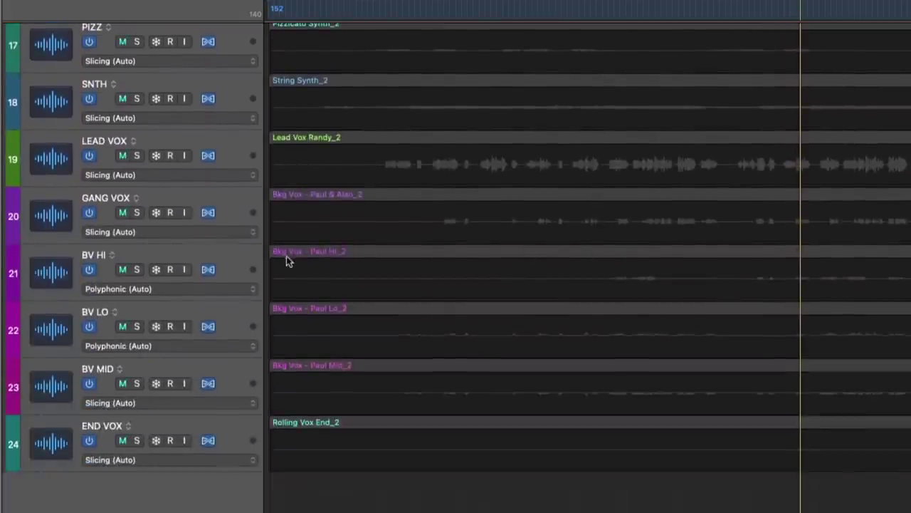
pyautogui.scroll(2, 285, 257)
pyautogui.click(139, 221)
pyautogui.scroll(-1, 180, 250)
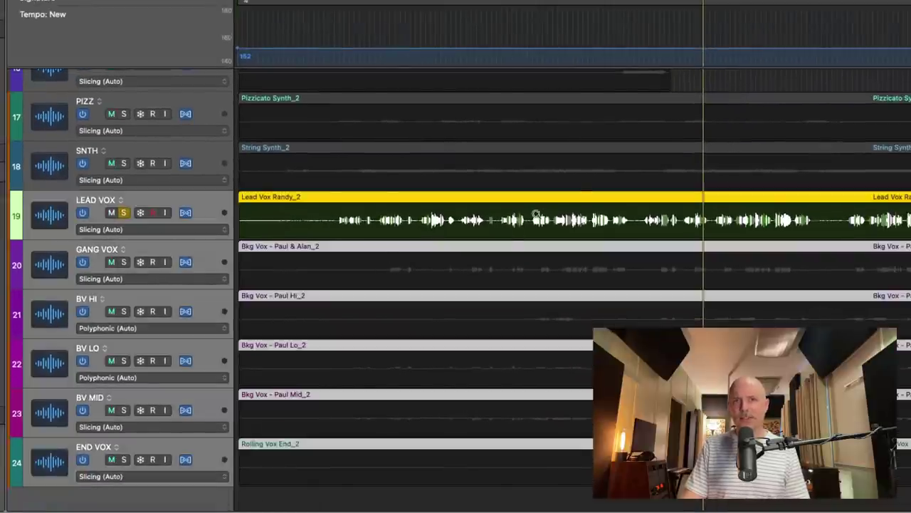
# Step: Zoom into the Lead Vox waveform, play it, and set LEAD VOX to Flex Time Monophonic
pyautogui.moveTo(544, 213); pyautogui.dragTo(821, 229)
pyautogui.moveTo(531, 111); pyautogui.dragTo(775, 246)
pyautogui.moveTo(398, 139); pyautogui.dragTo(499, 69)
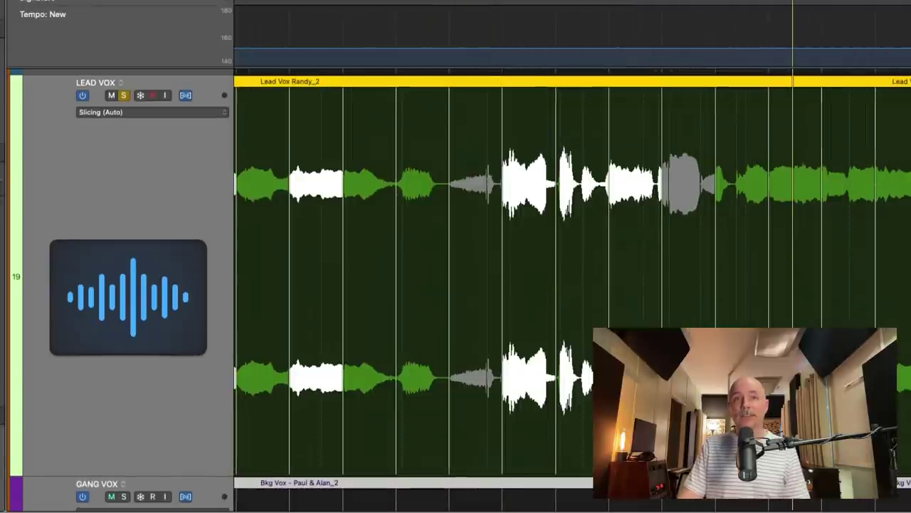
pyautogui.click(497, 50)
pyautogui.press('space')
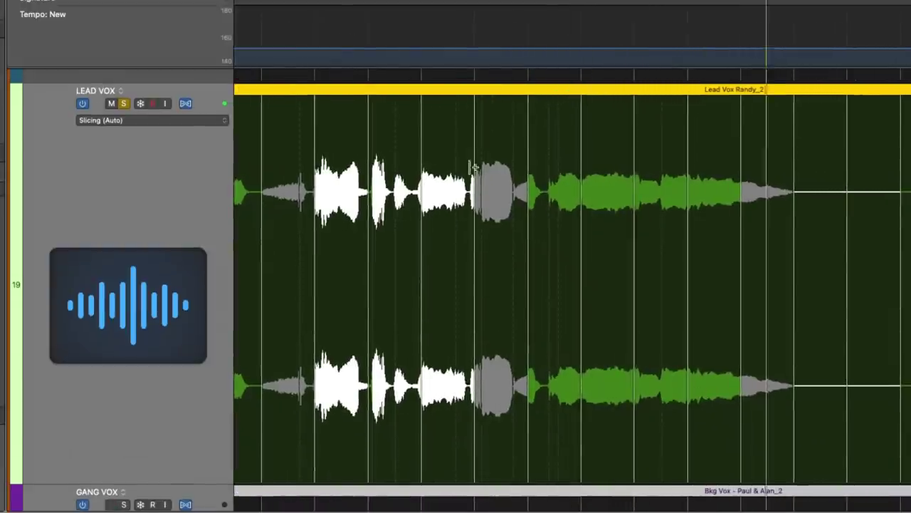
pyautogui.click(181, 124)
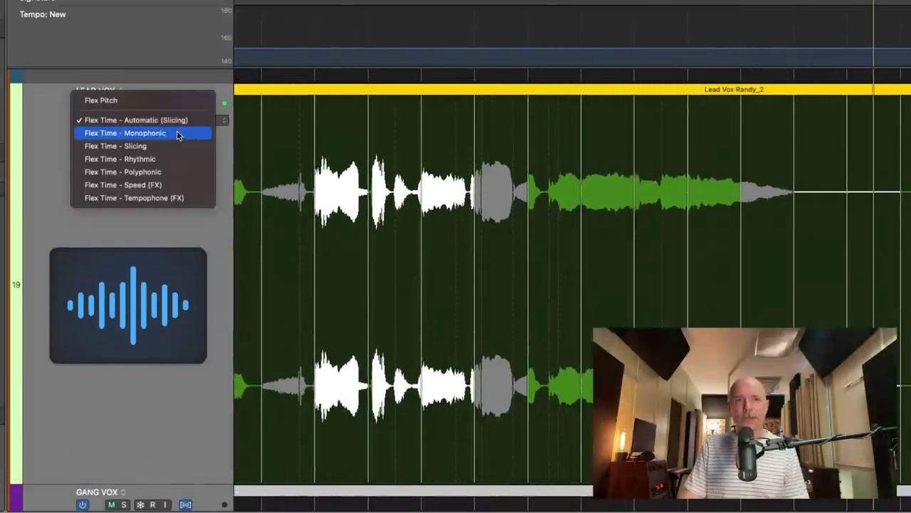
pyautogui.click(180, 133)
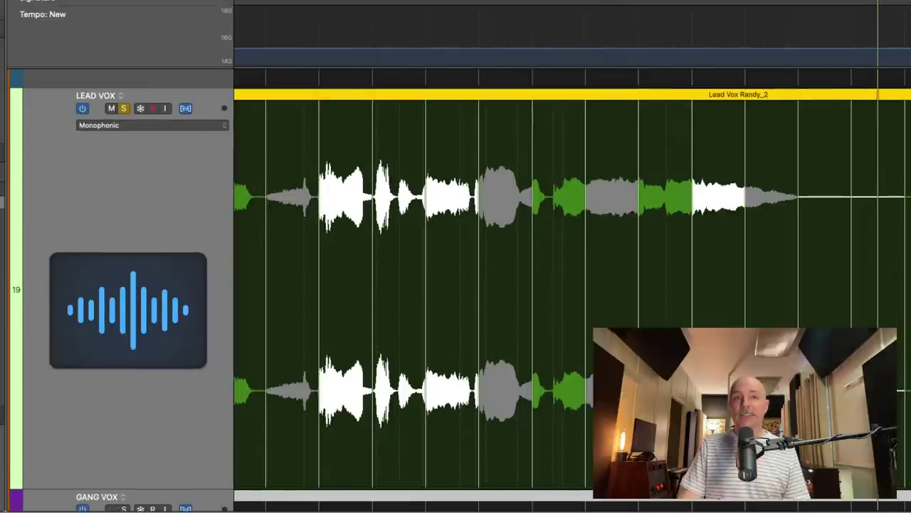
# Step: Play the vocal phrase, then erase the extra flex markers across the Lead Vox tail with the Eraser tool
pyautogui.press('space')
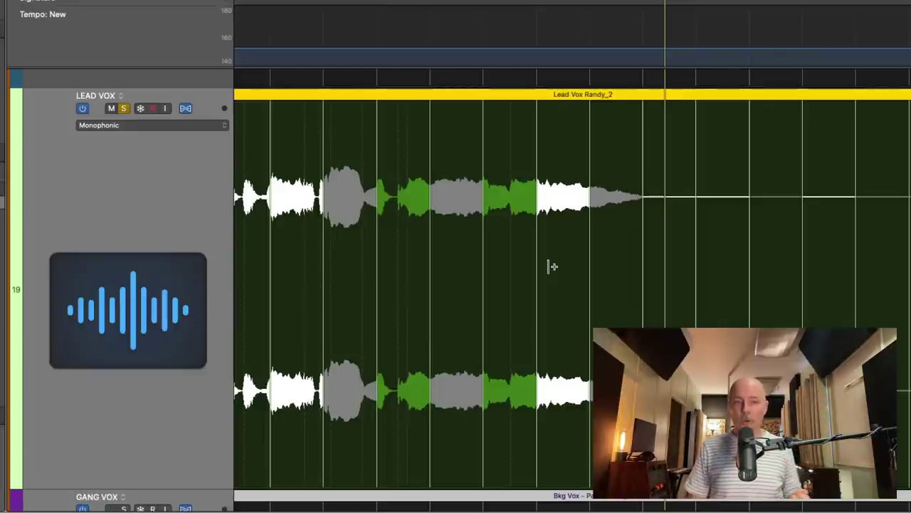
pyautogui.press('t')
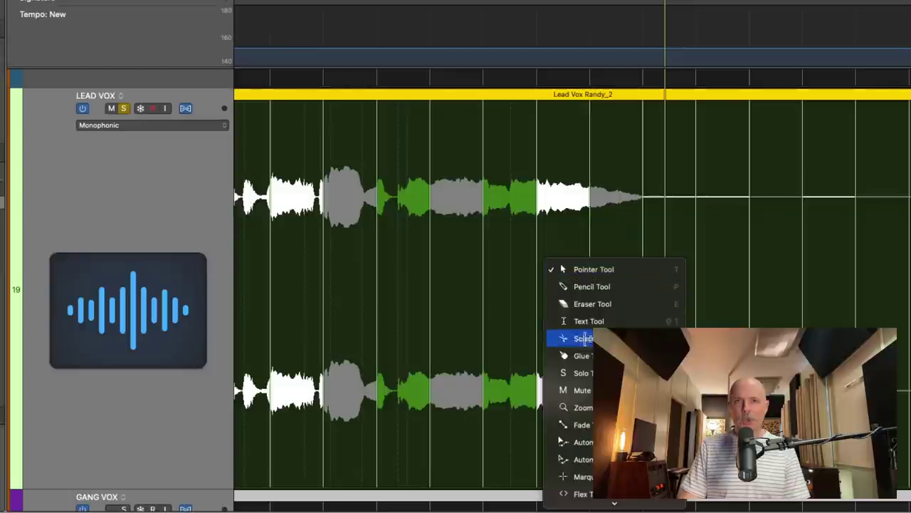
pyautogui.click(591, 303)
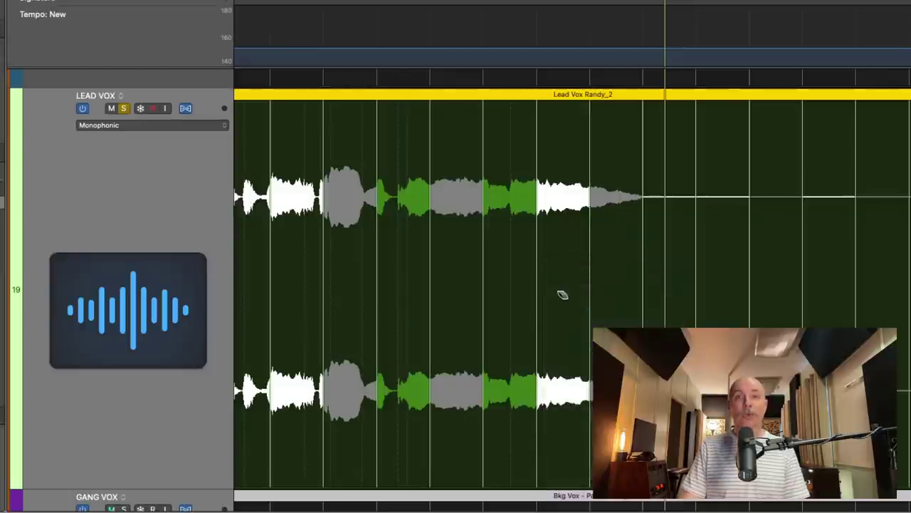
pyautogui.click(603, 148)
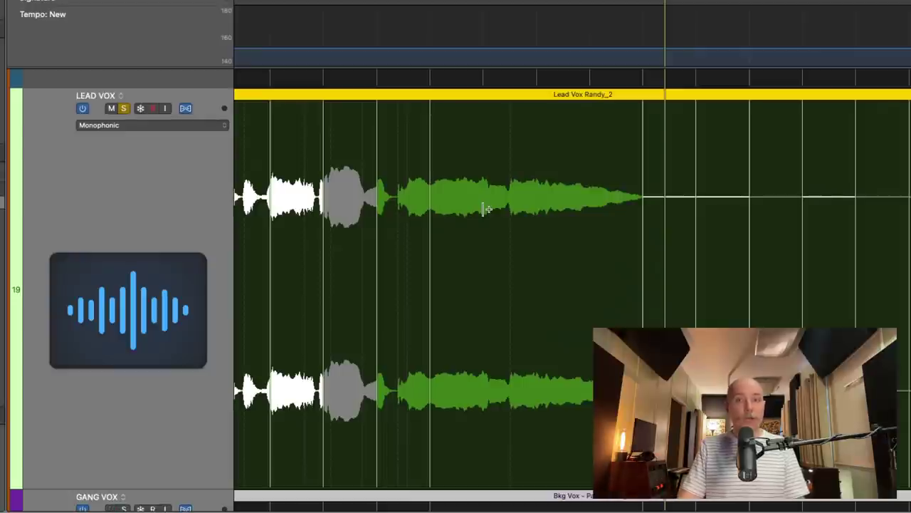
# Step: Play back the edited tail and add a flex marker near the end of the sustained note
pyautogui.press('space')
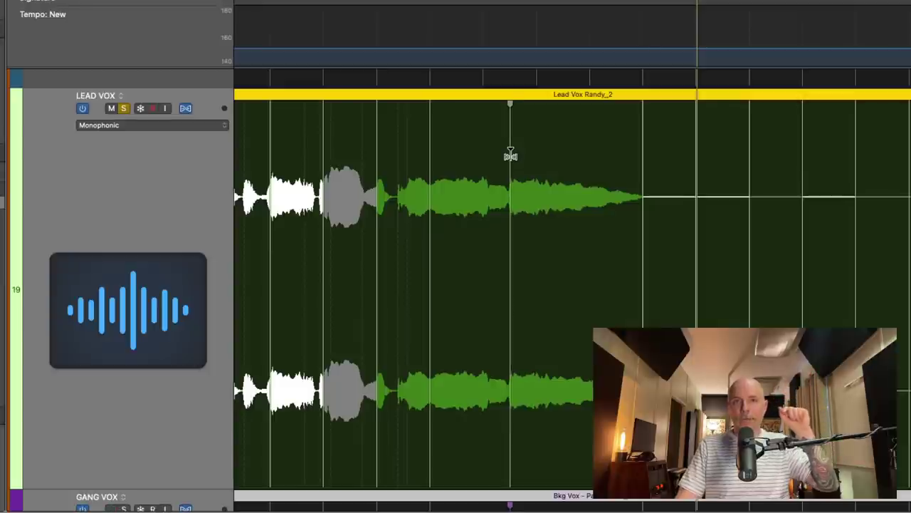
pyautogui.scroll(-2, 513, 150)
pyautogui.scroll(2, 519, 142)
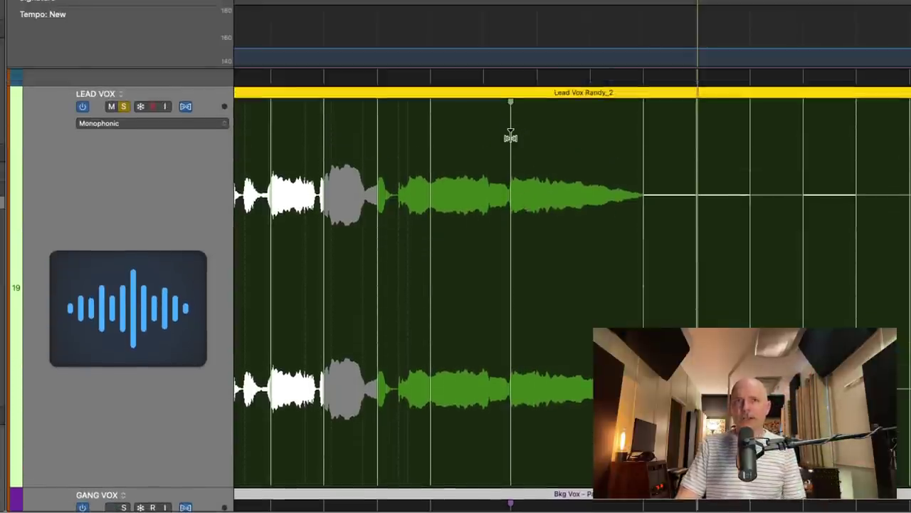
pyautogui.press('super+z')
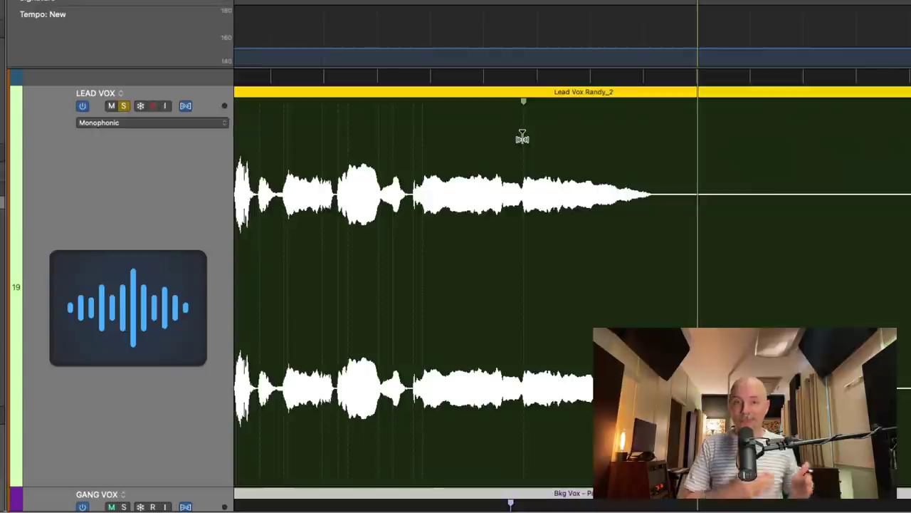
pyautogui.moveTo(523, 137); pyautogui.dragTo(526, 136)
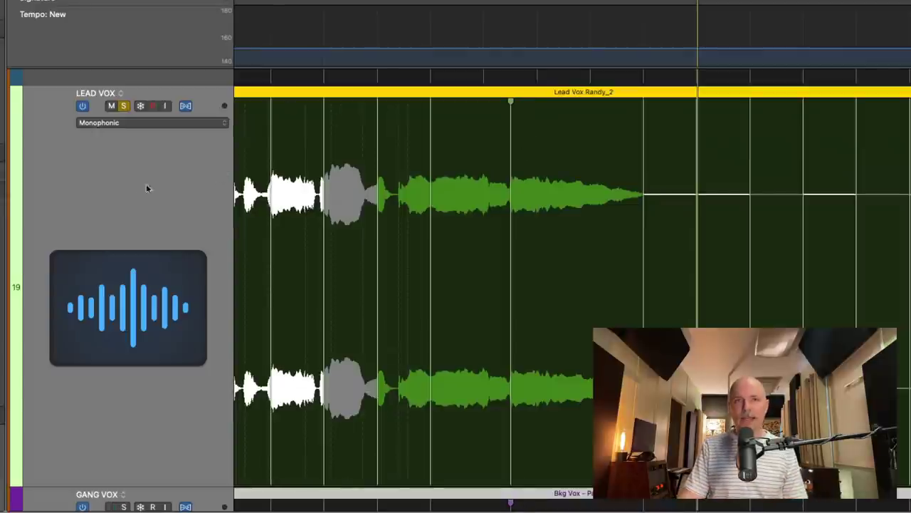
# Step: Scroll to and select the LEAD VOX track
pyautogui.scroll(-5, 123, 188)
pyautogui.scroll(3, 406, 186)
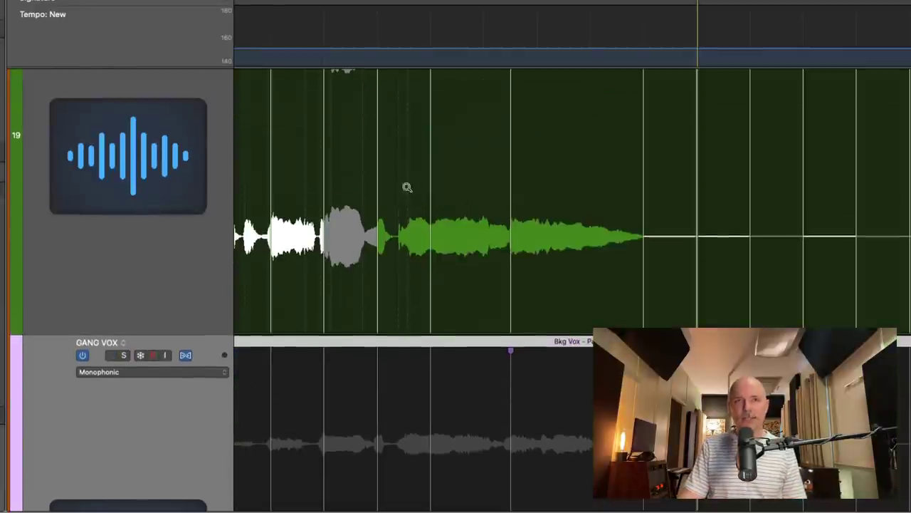
pyautogui.scroll(5, 406, 186)
pyautogui.scroll(-5, 540, 271)
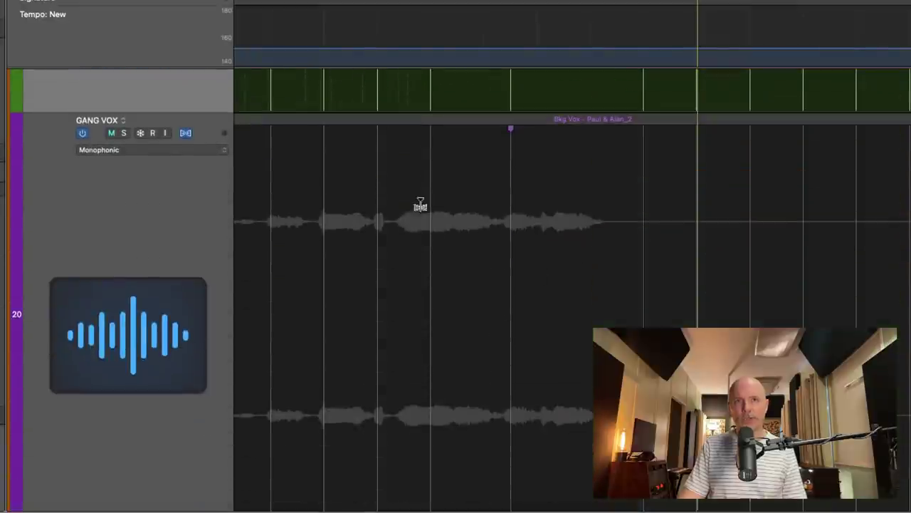
pyautogui.scroll(-3, 387, 254)
pyautogui.scroll(6, 443, 315)
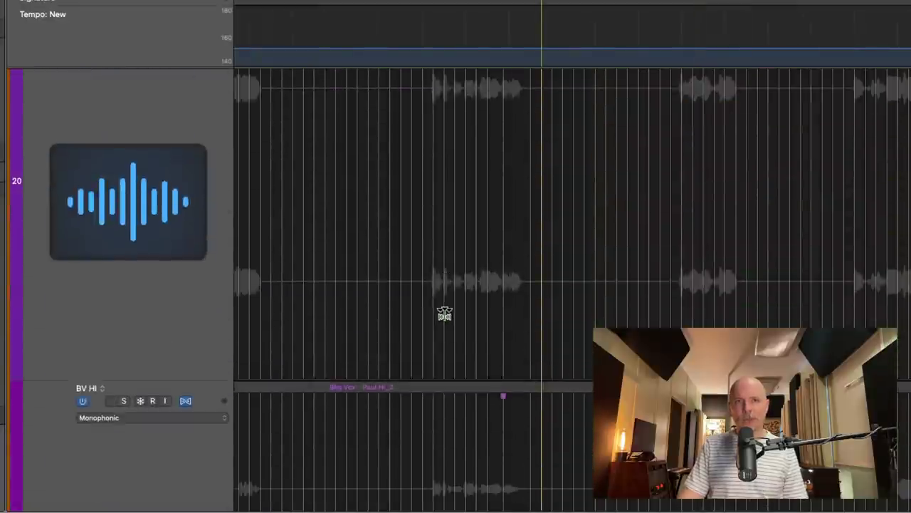
pyautogui.scroll(3, 560, 197)
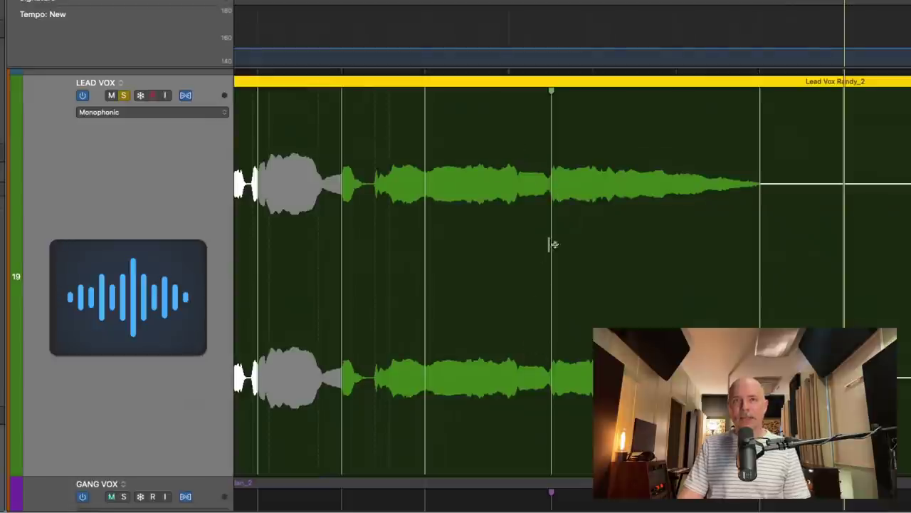
pyautogui.click(537, 266)
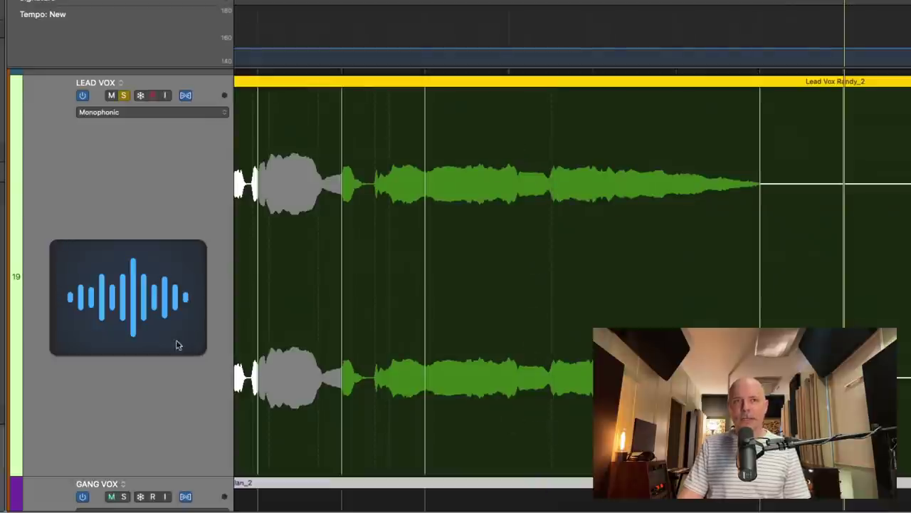
pyautogui.click(128, 170)
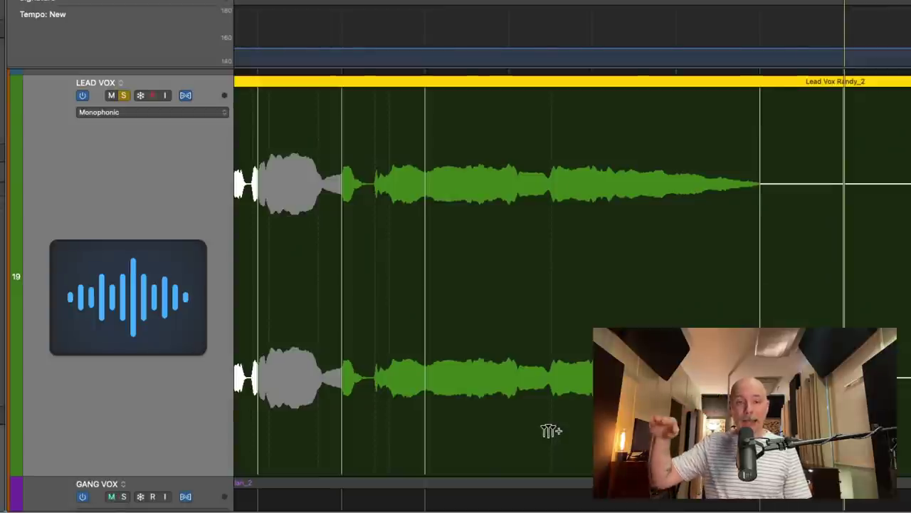
# Step: Add a flex marker at the transient mid-tail, leaving it in its original position
pyautogui.scroll(-2, 549, 429)
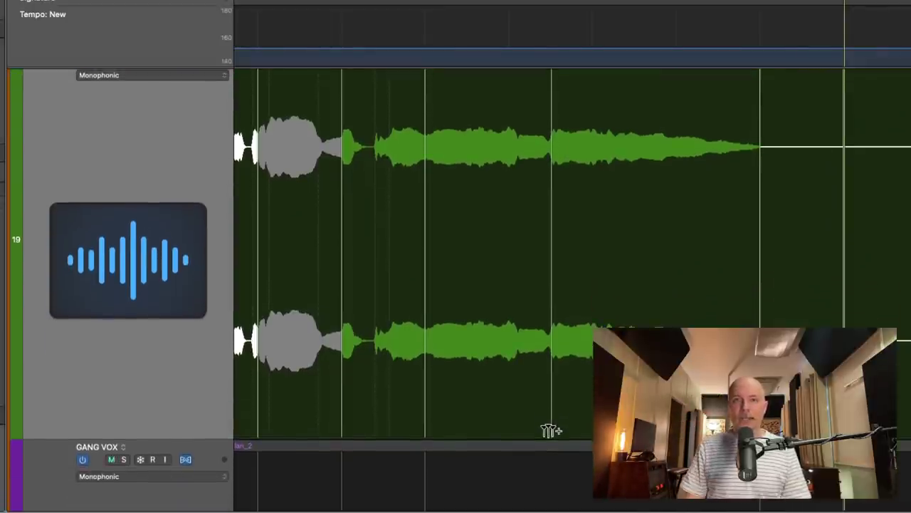
pyautogui.scroll(3, 562, 392)
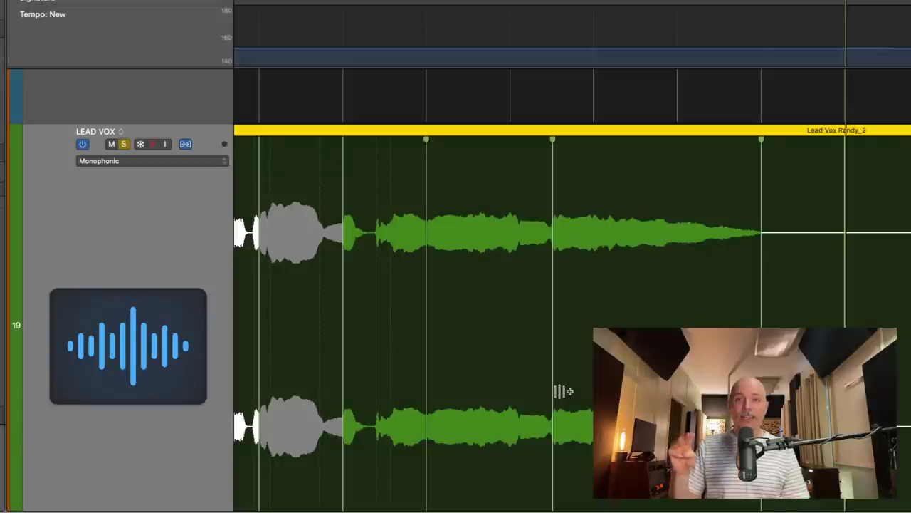
pyautogui.scroll(-1, 562, 256)
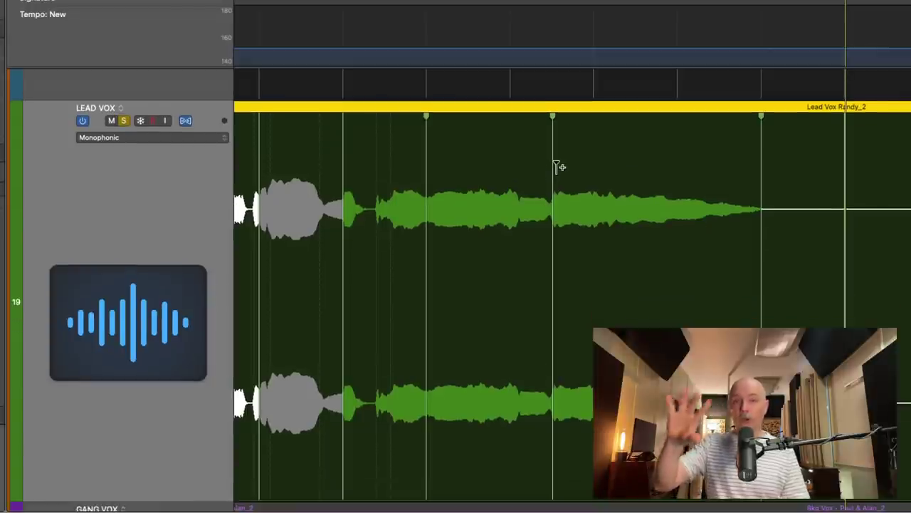
pyautogui.moveTo(559, 166)
pyautogui.mouseDown()
pyautogui.moveTo(584, 169)
pyautogui.moveTo(553, 171)
pyautogui.mouseUp()
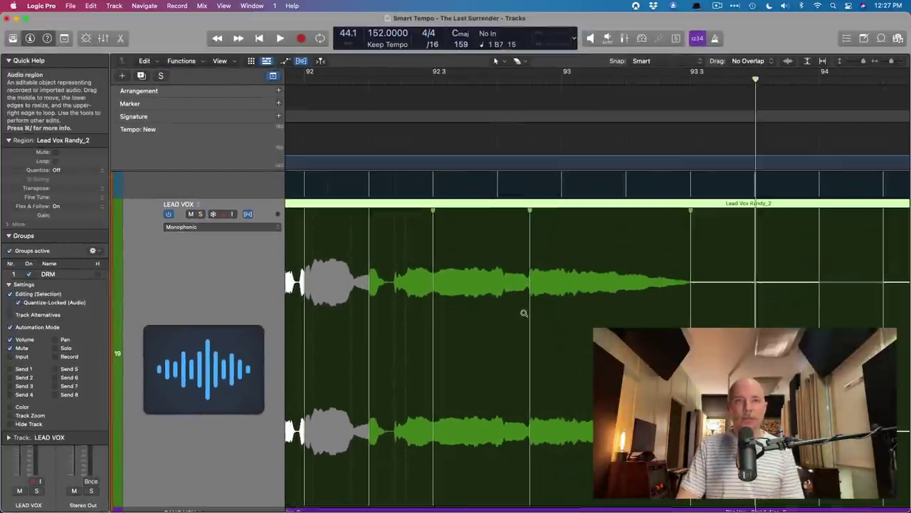
# Step: Play the flexed Lead Vox from around bar 89, zooming in on the tail near bar 93
pyautogui.press('super+Left')
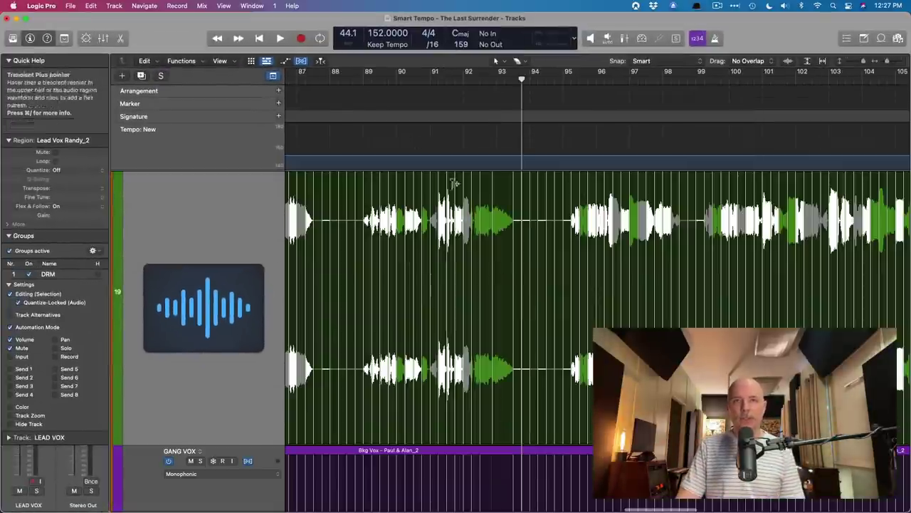
pyautogui.doubleClick(374, 81)
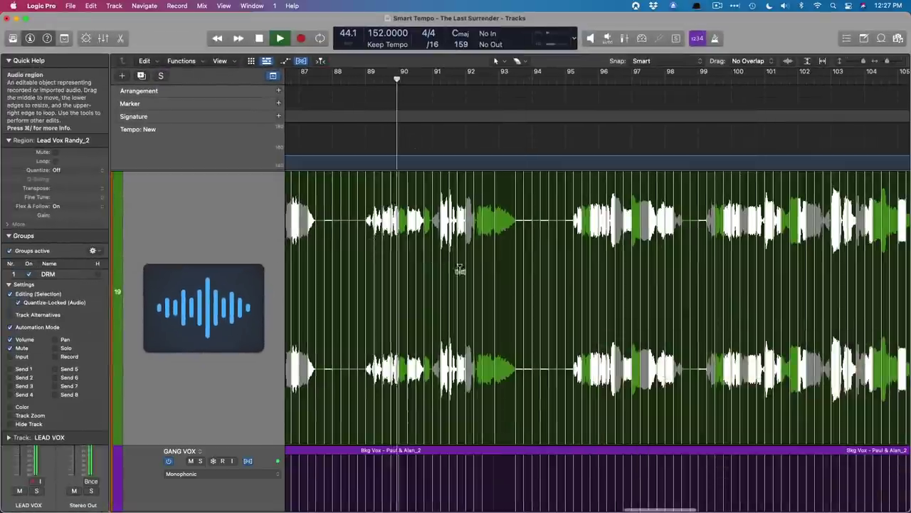
pyautogui.press('super+Up')
pyautogui.press('super+Down')
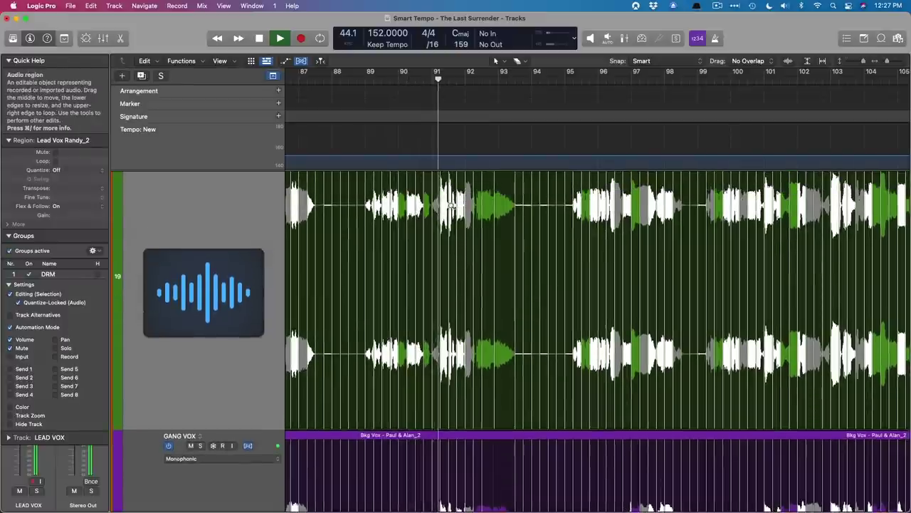
pyautogui.moveTo(450, 205); pyautogui.dragTo(566, 385)
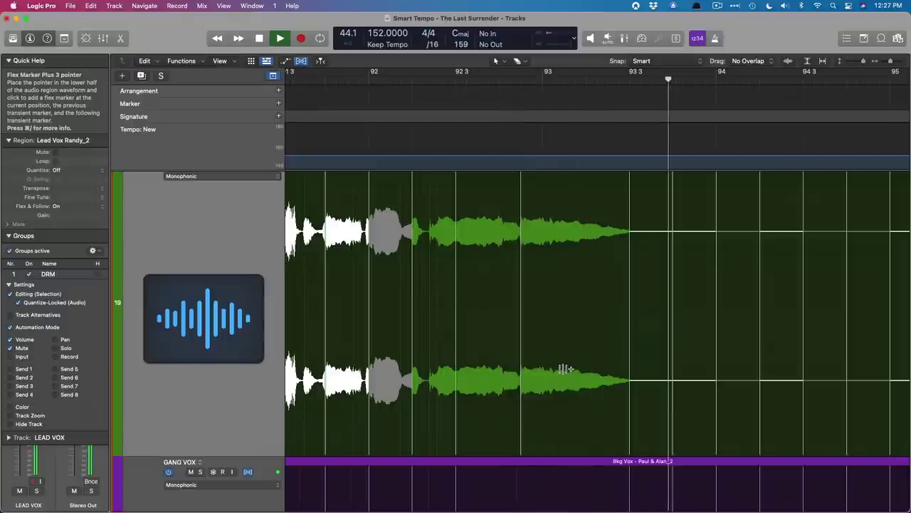
pyautogui.keyDown('ctrl'); pyautogui.keyDown('alt'); pyautogui.click(562, 367); pyautogui.keyUp('alt'); pyautogui.keyUp('ctrl')
pyautogui.press('space')
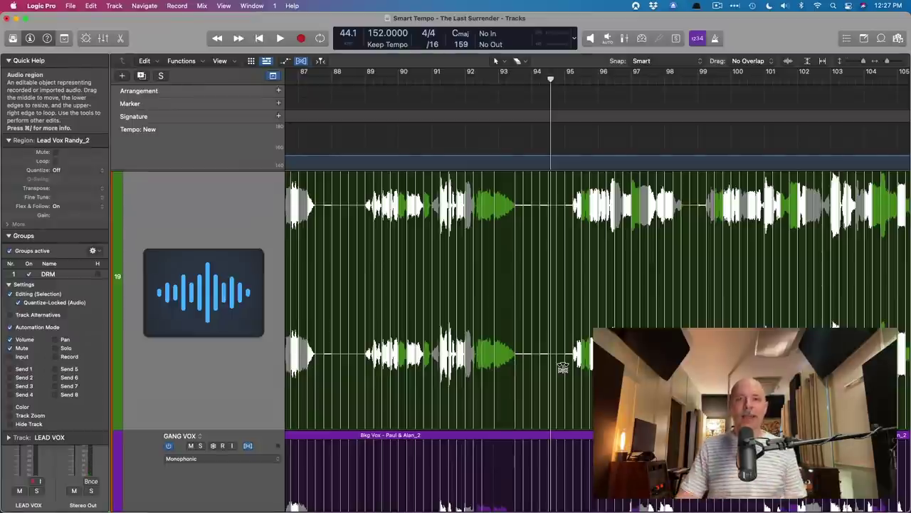
# Step: Zoom to bars 144–156, play from near bar 148, and close in on bars 149–153
pyautogui.press('z')
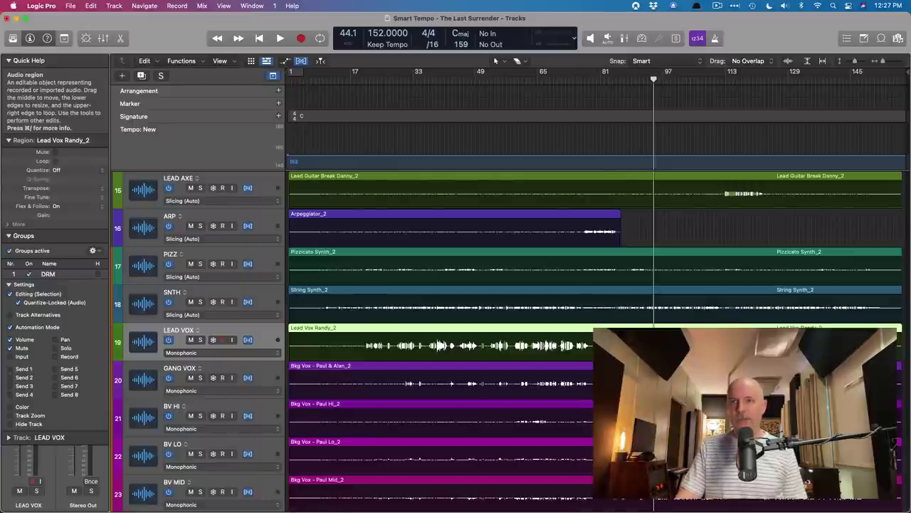
pyautogui.press('z')
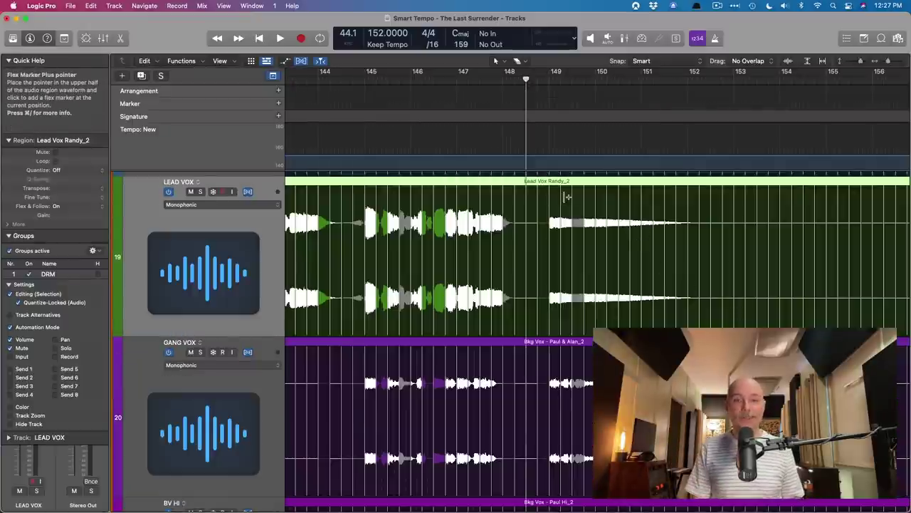
pyautogui.press('space')
pyautogui.scroll(-2, 570, 213)
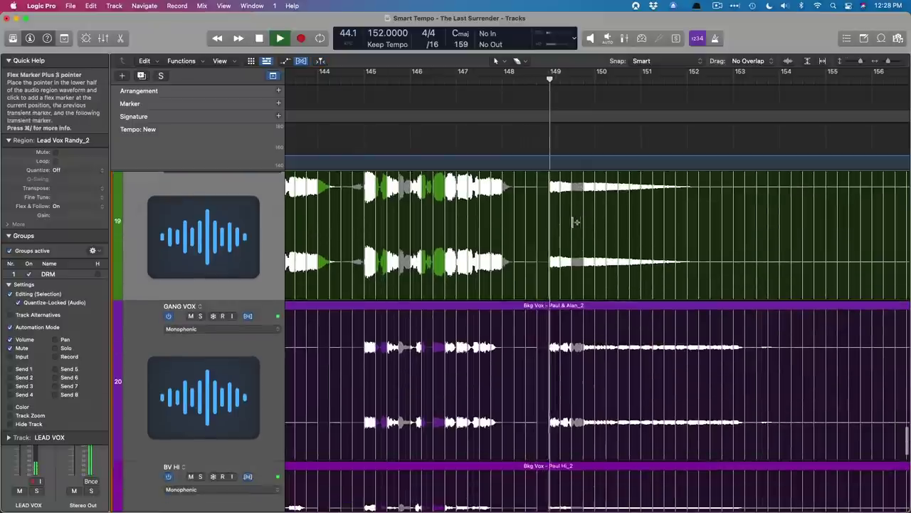
pyautogui.moveTo(533, 191); pyautogui.dragTo(747, 427)
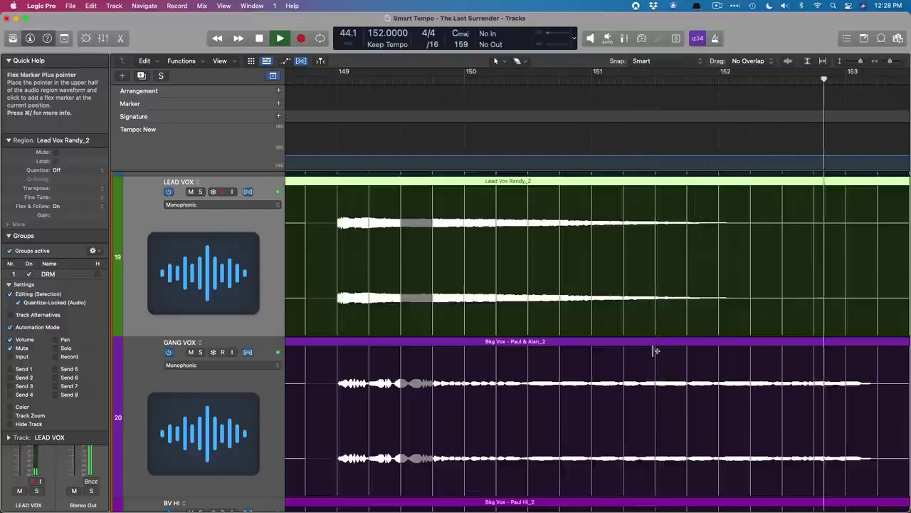
pyautogui.press('space')
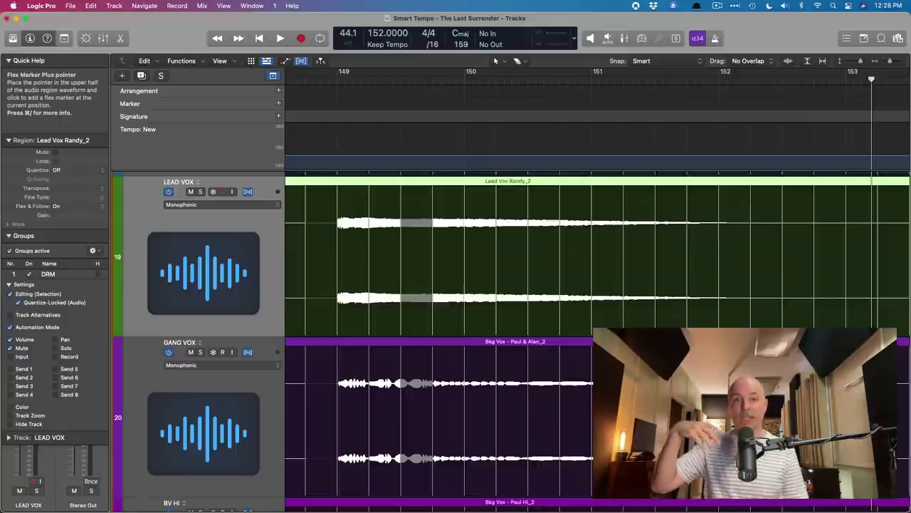
pyautogui.press('t')
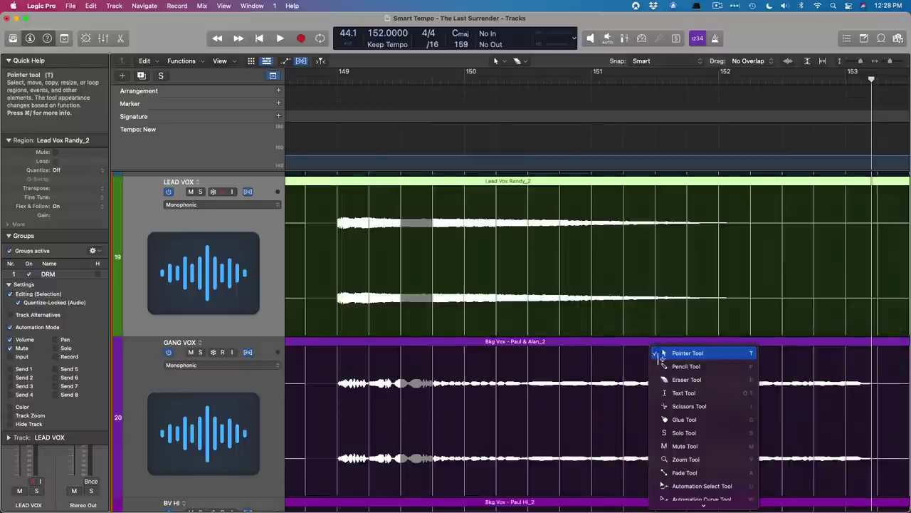
pyautogui.press('Escape')
pyautogui.scroll(2, 326, 309)
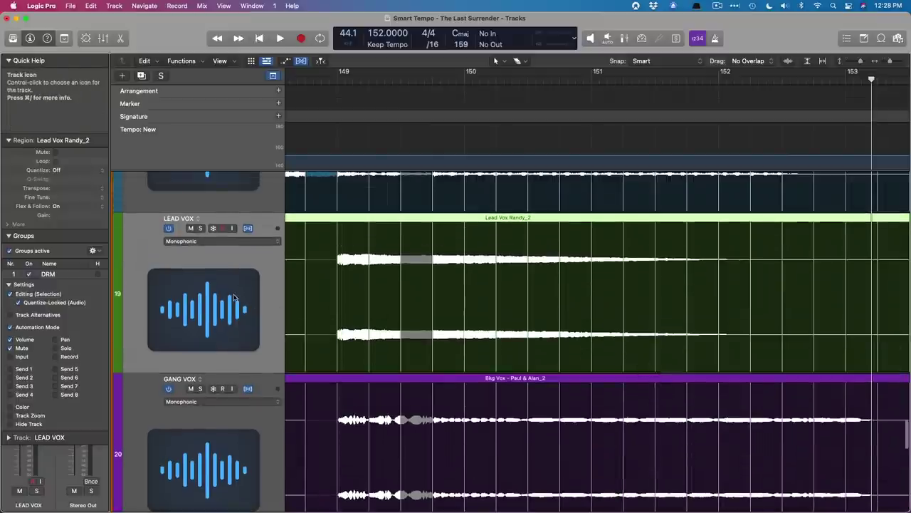
pyautogui.scroll(-1, 364, 290)
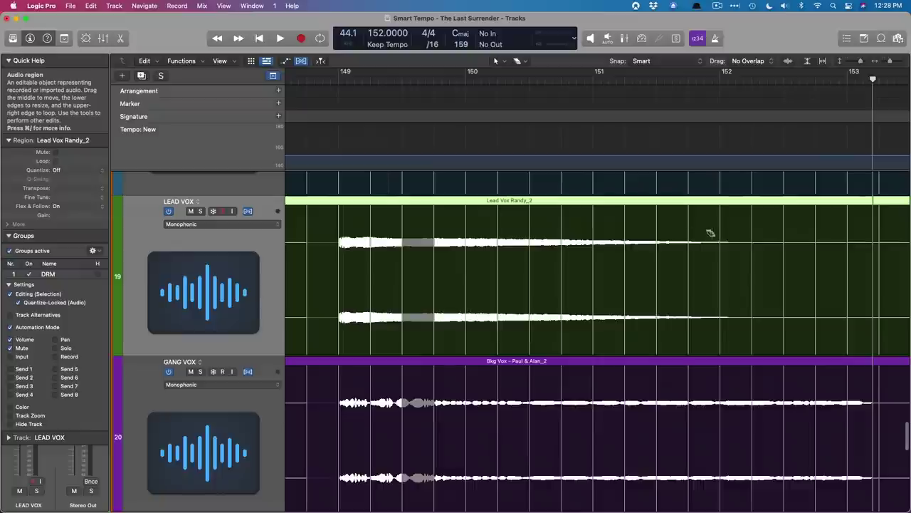
pyautogui.scroll(-4, 380, 305)
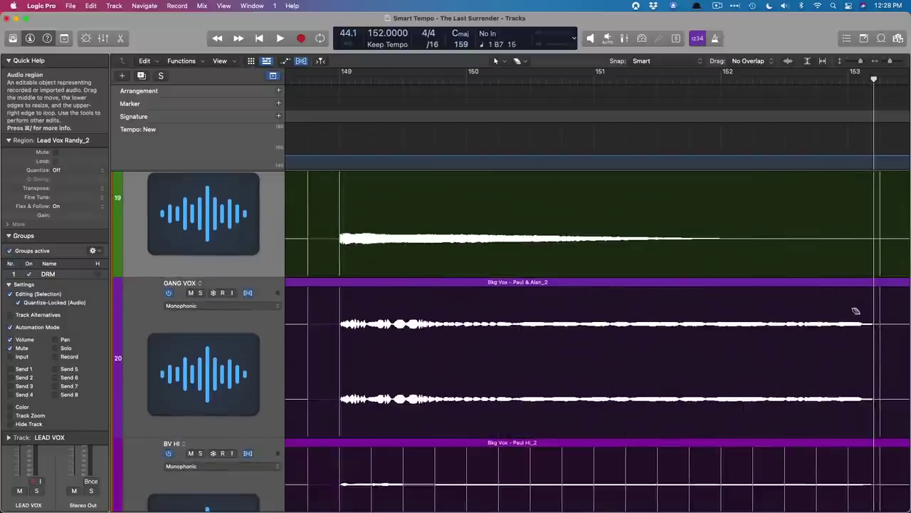
pyautogui.scroll(-6, 713, 328)
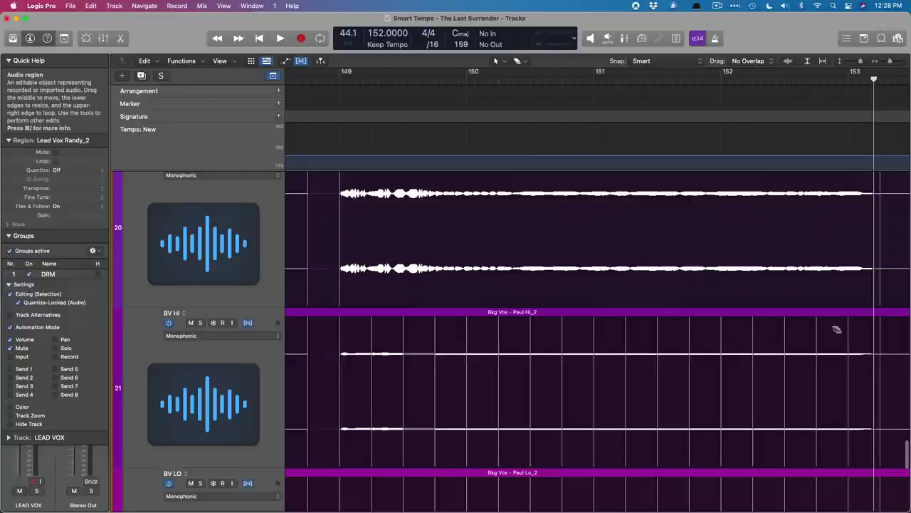
pyautogui.scroll(-10, 719, 332)
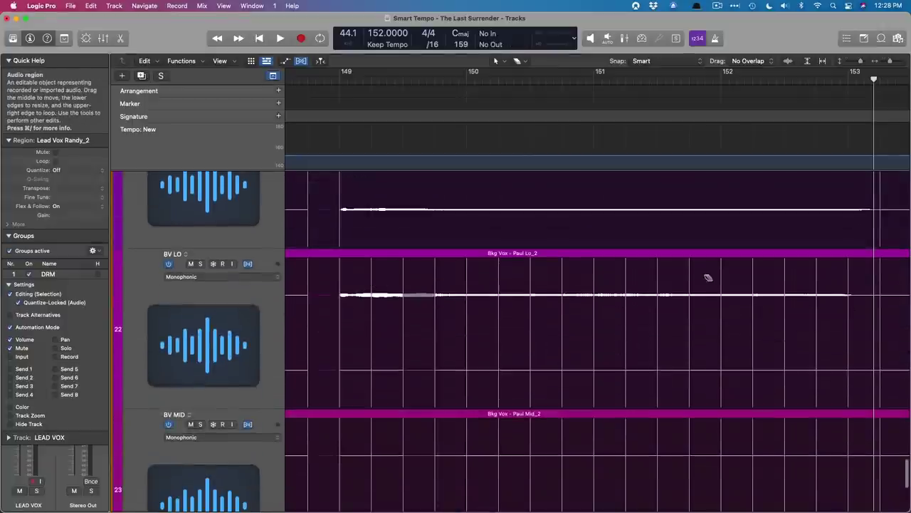
pyautogui.scroll(-9, 525, 297)
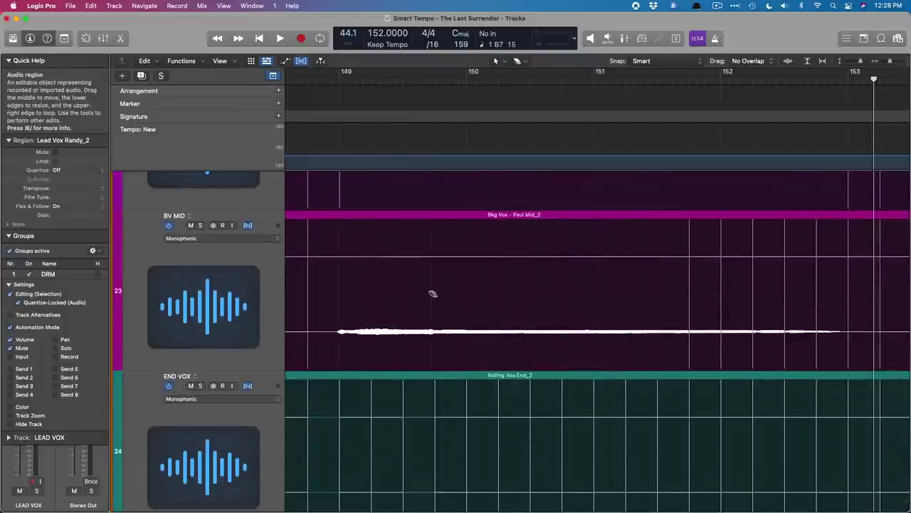
pyautogui.scroll(-3, 713, 246)
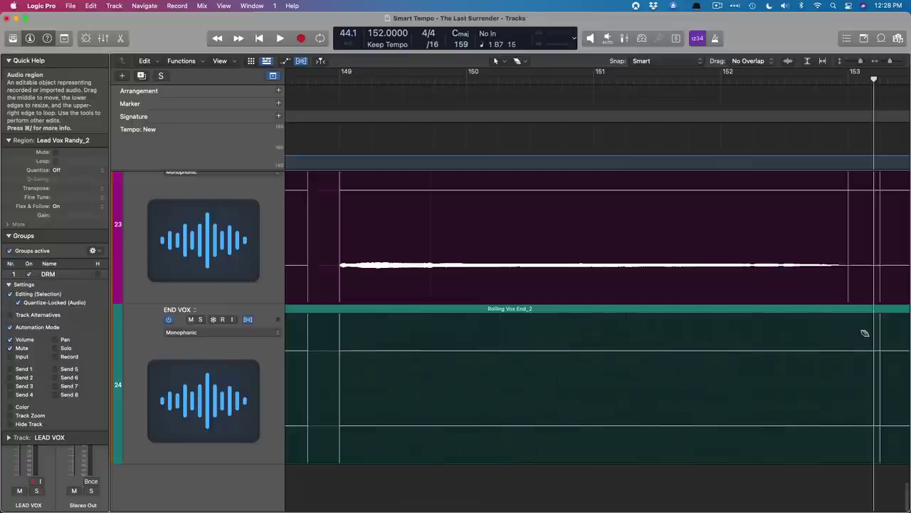
pyautogui.scroll(10, 592, 294)
pyautogui.scroll(8, 591, 295)
pyautogui.scroll(-1, 592, 298)
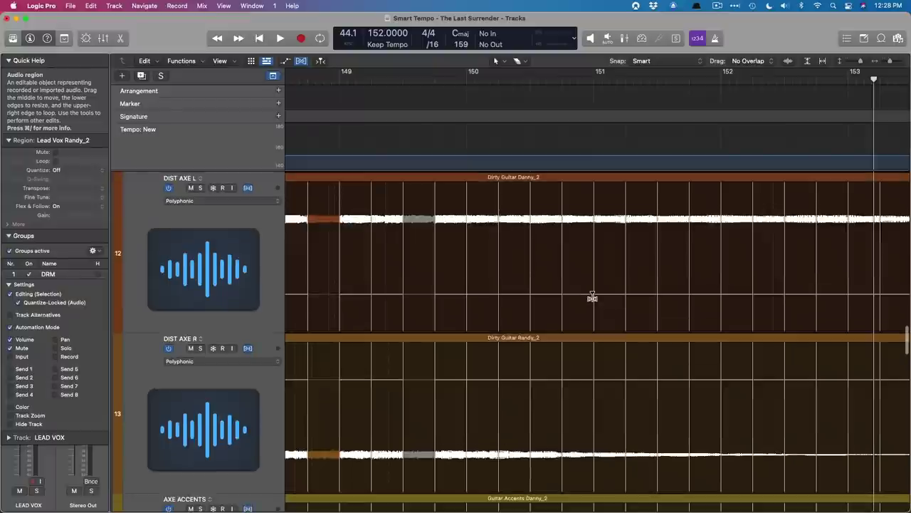
pyautogui.click(335, 103)
pyautogui.press('space')
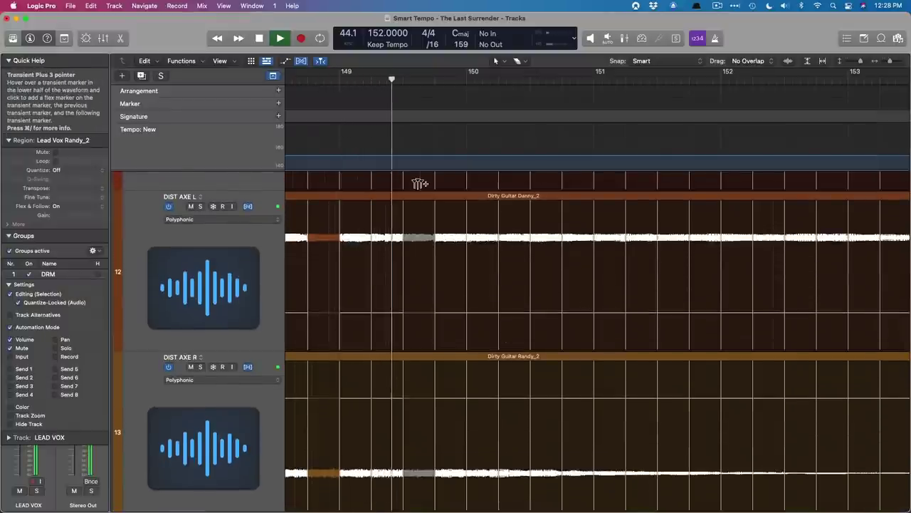
pyautogui.press('space')
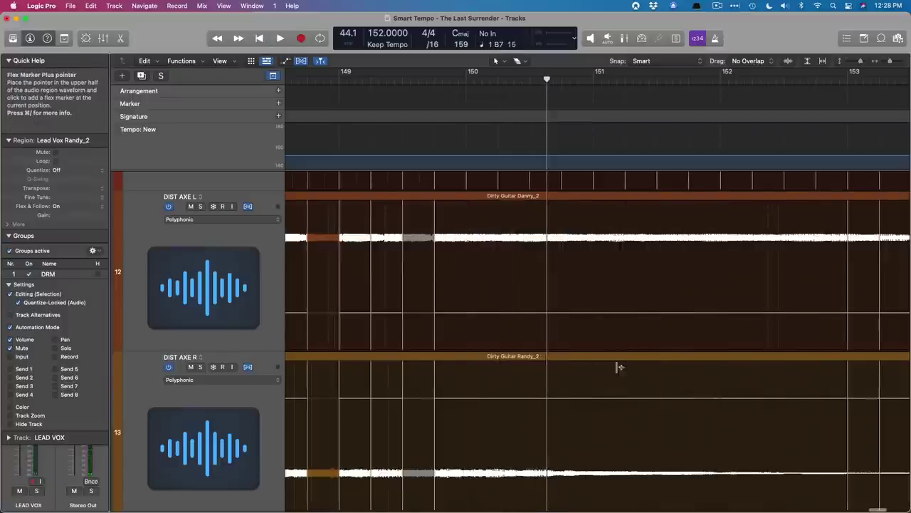
pyautogui.hscroll(5, 617, 366)
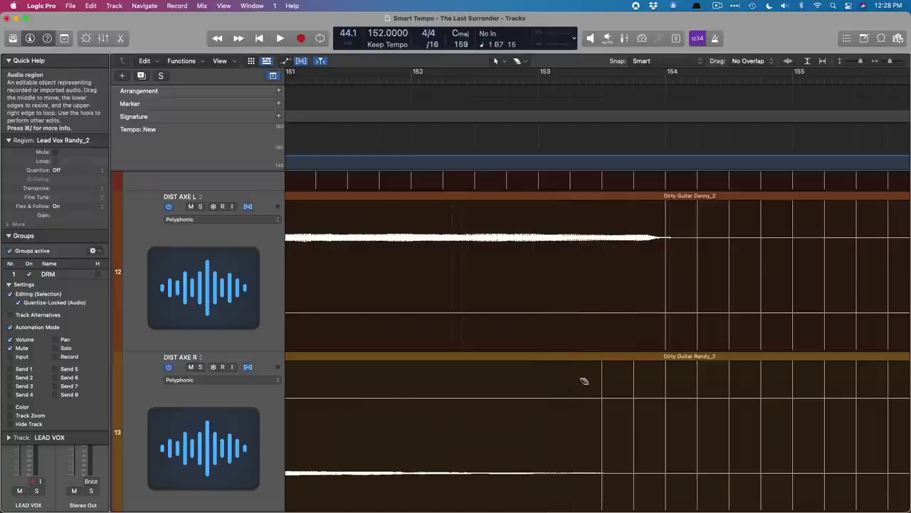
pyautogui.hscroll(-2, 584, 381)
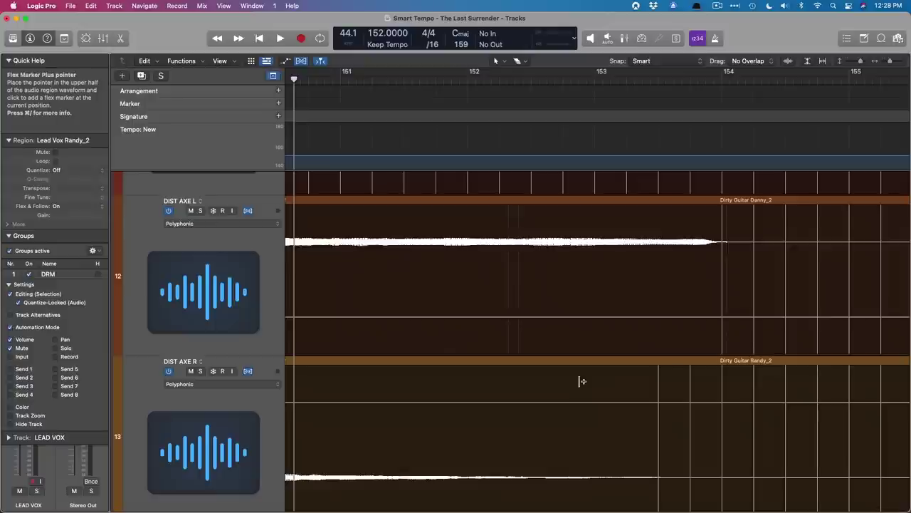
pyautogui.scroll(5, 581, 381)
pyautogui.hscroll(-2, 582, 378)
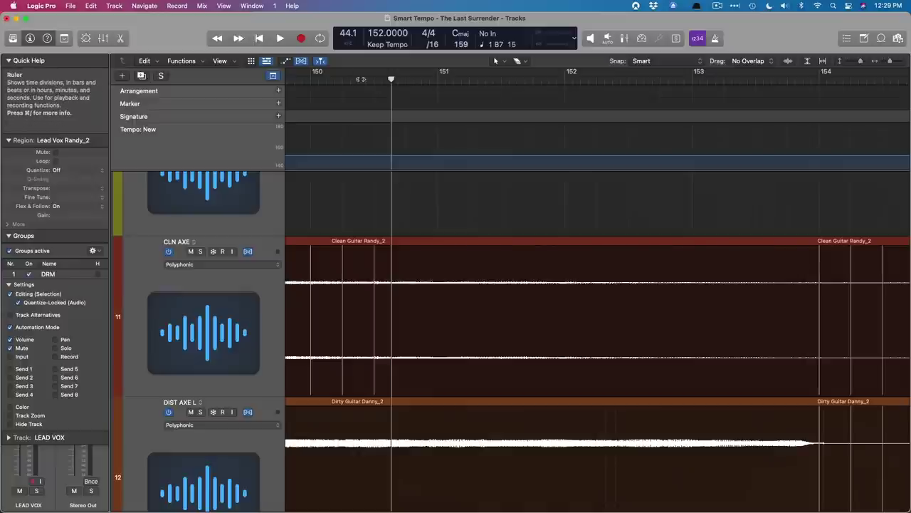
pyautogui.click(366, 74)
pyautogui.press('space')
pyautogui.scroll(-1, 386, 98)
pyautogui.scroll(-5, 525, 206)
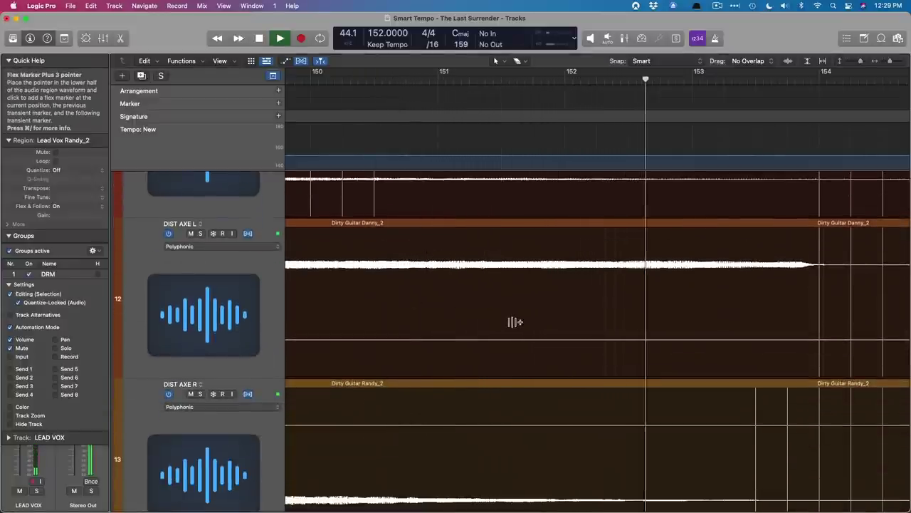
pyautogui.press('space')
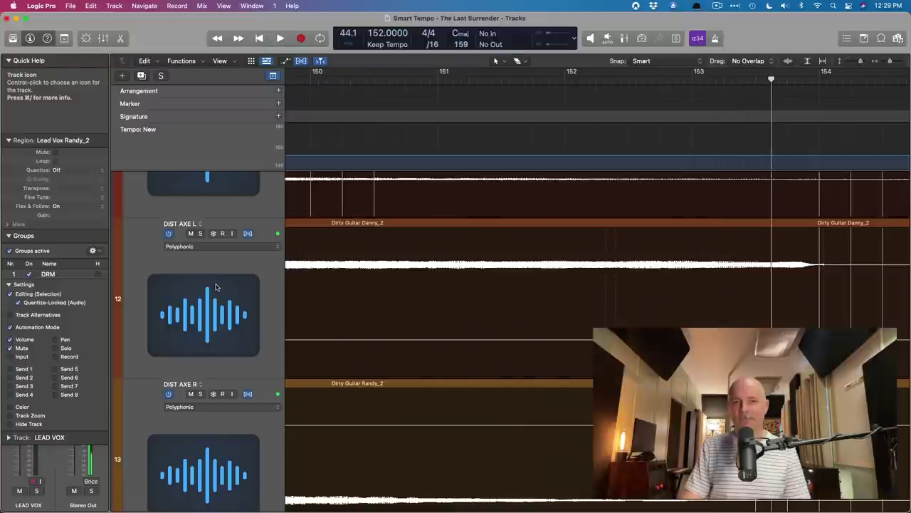
# Step: Solo DIST AXE L, audition from bar 152, then bounce Dirty Guitar Danny_2 in place to a new track
pyautogui.click(216, 287)
pyautogui.click(161, 76)
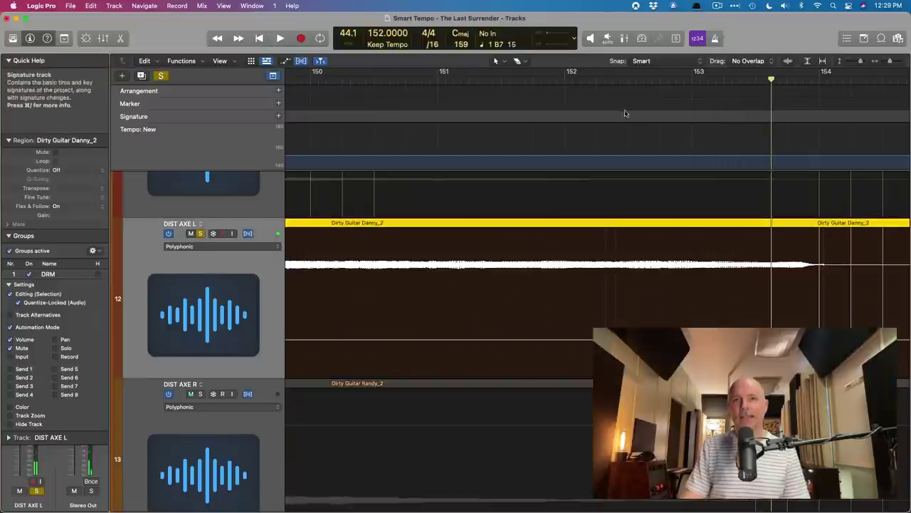
pyautogui.click(588, 80)
pyautogui.press('space')
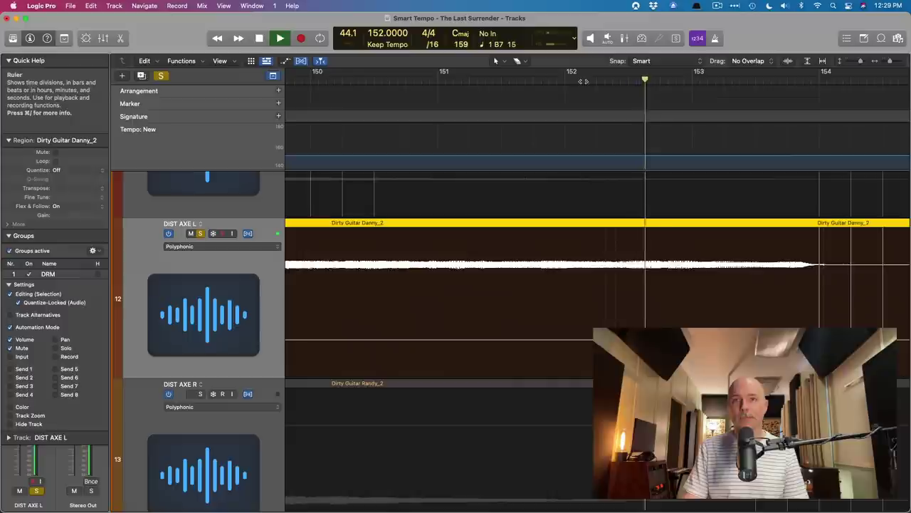
pyautogui.press('space')
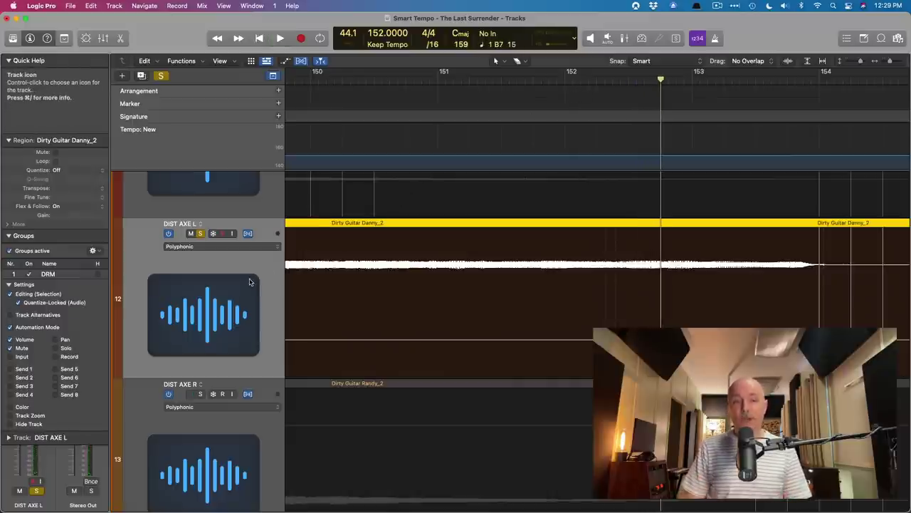
pyautogui.hotkey('ctrl', 'b')
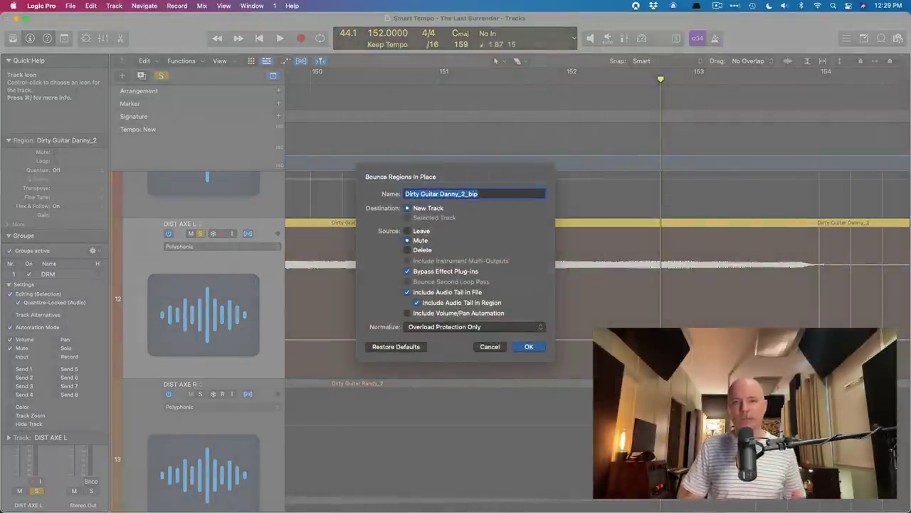
pyautogui.press('Return')
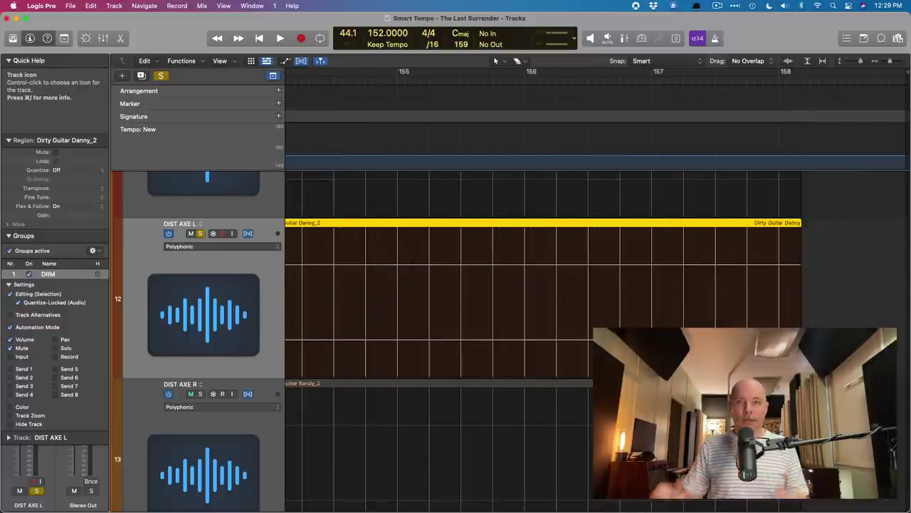
# Step: Select the bounced Dirty Guitar Danny_2_bip region and zoom in on the glitch near 152 2 3
pyautogui.scroll(3, 435, 275)
pyautogui.scroll(-4, 440, 289)
pyautogui.click(346, 348)
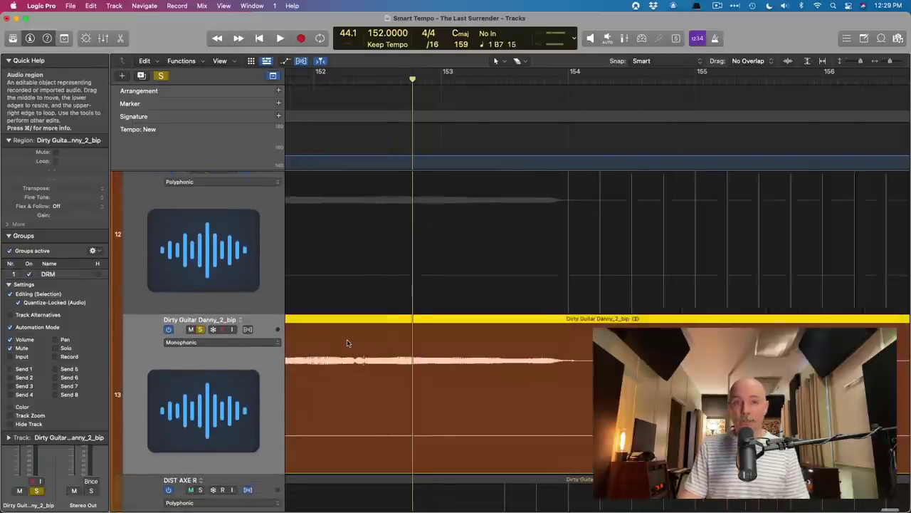
pyautogui.moveTo(344, 336); pyautogui.dragTo(488, 448)
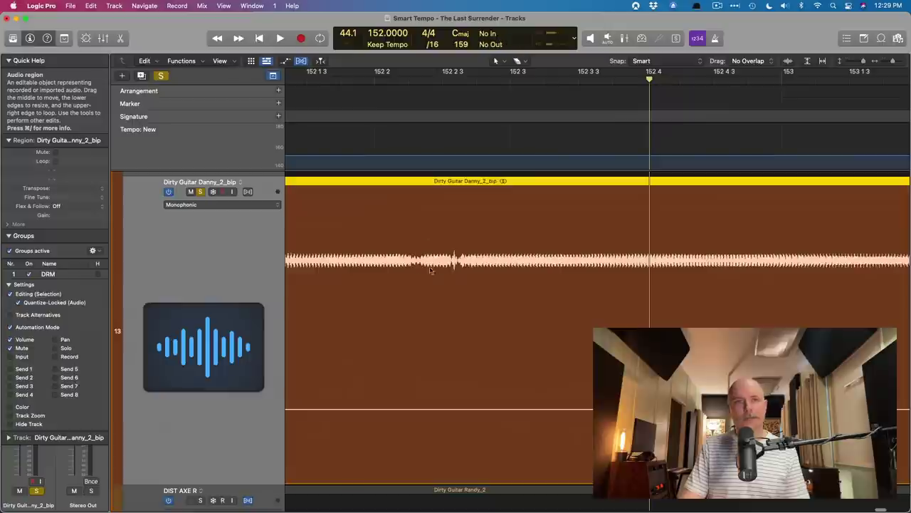
pyautogui.press('space')
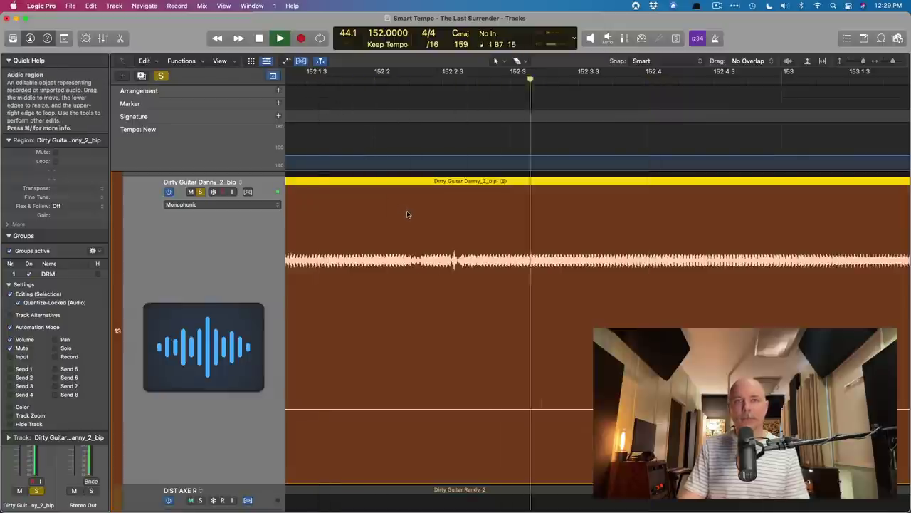
pyautogui.press('space')
pyautogui.press('super+Right')
pyautogui.press('super+Right')
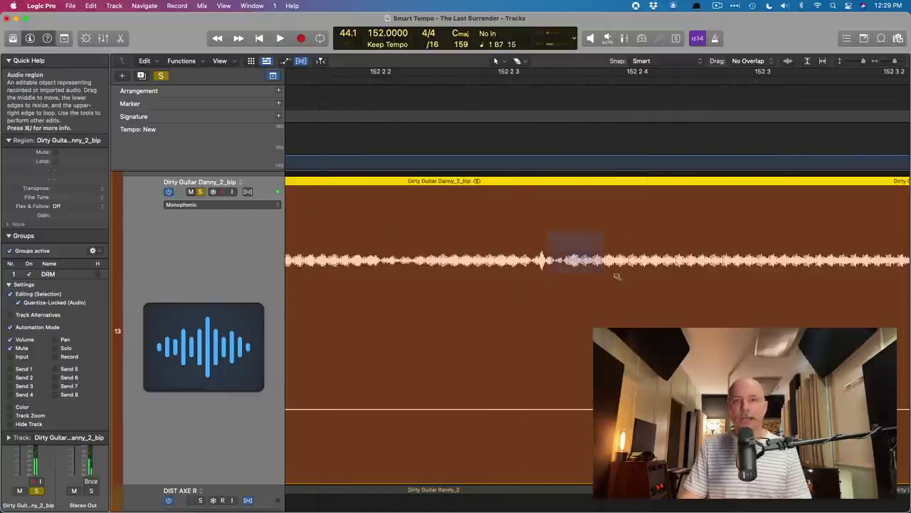
pyautogui.moveTo(623, 281); pyautogui.dragTo(623, 281)
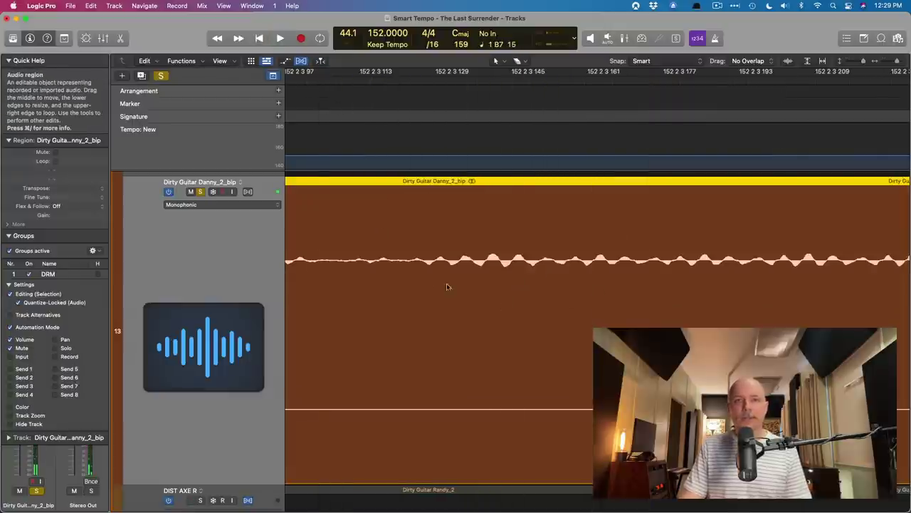
pyautogui.keyDown('ctrl'); pyautogui.keyDown('alt'); pyautogui.click(516, 274); pyautogui.keyUp('alt'); pyautogui.keyUp('ctrl')
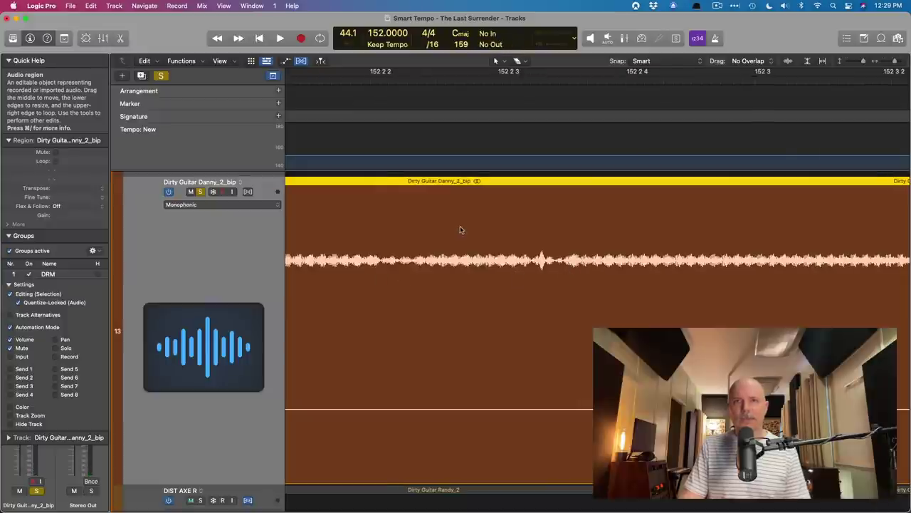
pyautogui.moveTo(429, 220); pyautogui.dragTo(732, 326)
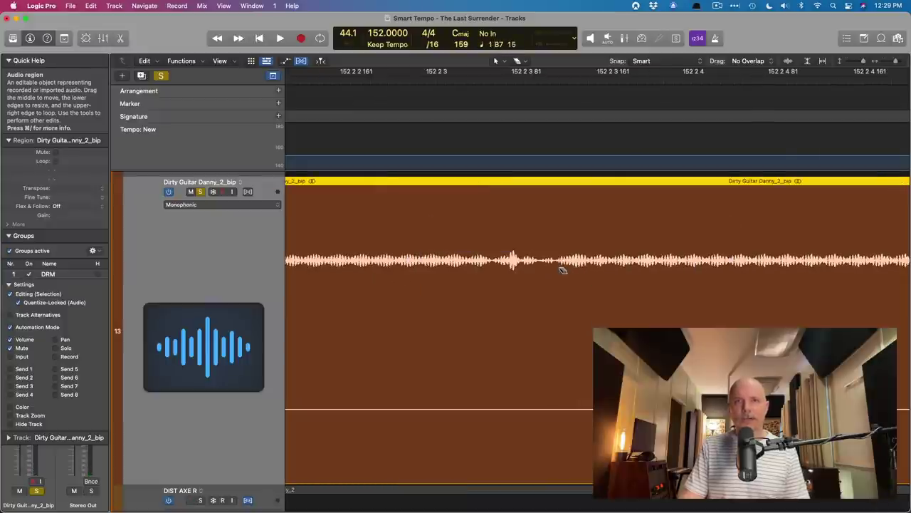
# Step: Switch to the Marquee tool and set the cut point just after the glitch
pyautogui.press('t')
pyautogui.click(580, 429)
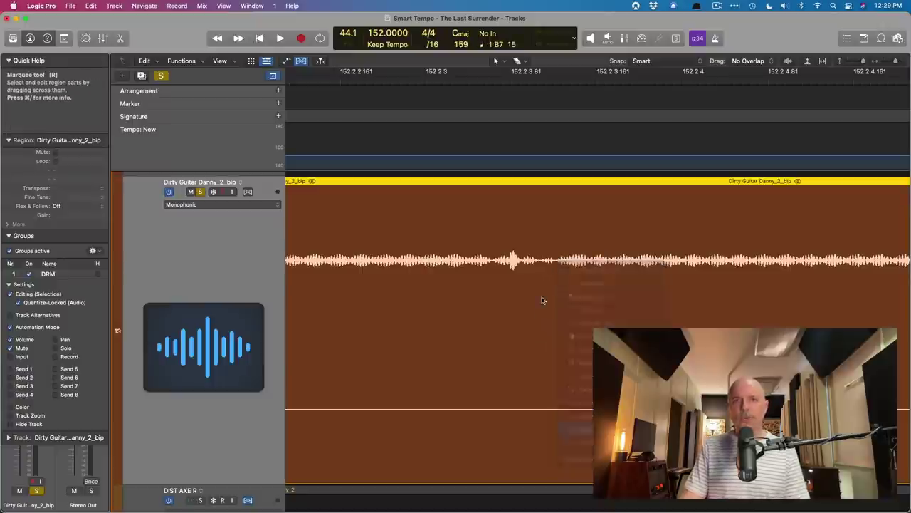
pyautogui.click(556, 276)
# Step: Split off the glitchy stretch before bip.4 and delete it
pyautogui.press('super+Left')
pyautogui.hscroll(-2, 520, 264)
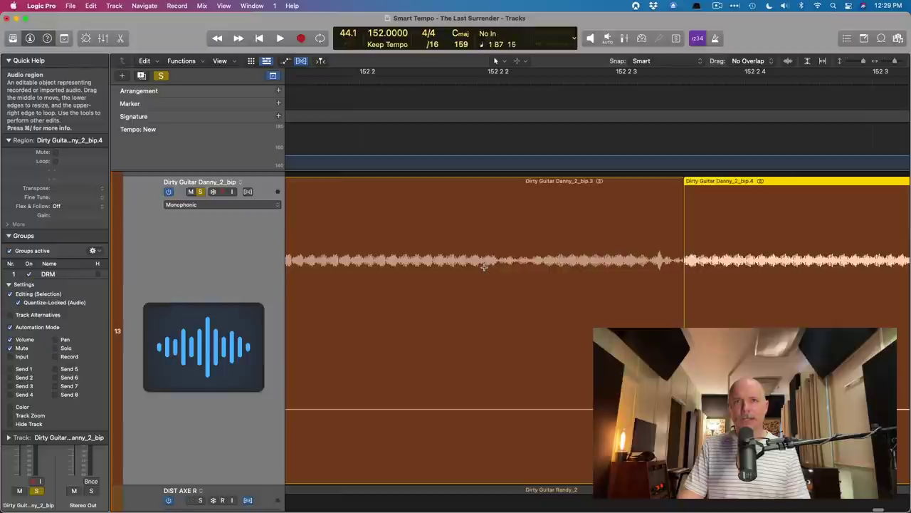
pyautogui.moveTo(480, 268); pyautogui.dragTo(684, 271)
pyautogui.click(548, 224)
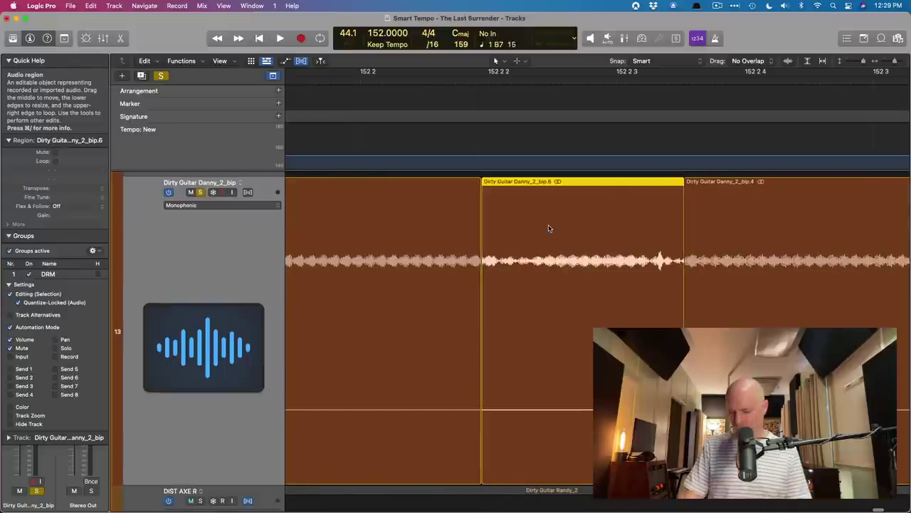
pyautogui.press('Delete')
# Step: Slide bip.4 left until it butts against bip.5 at 152 2 1 220
pyautogui.moveTo(722, 234); pyautogui.dragTo(533, 264)
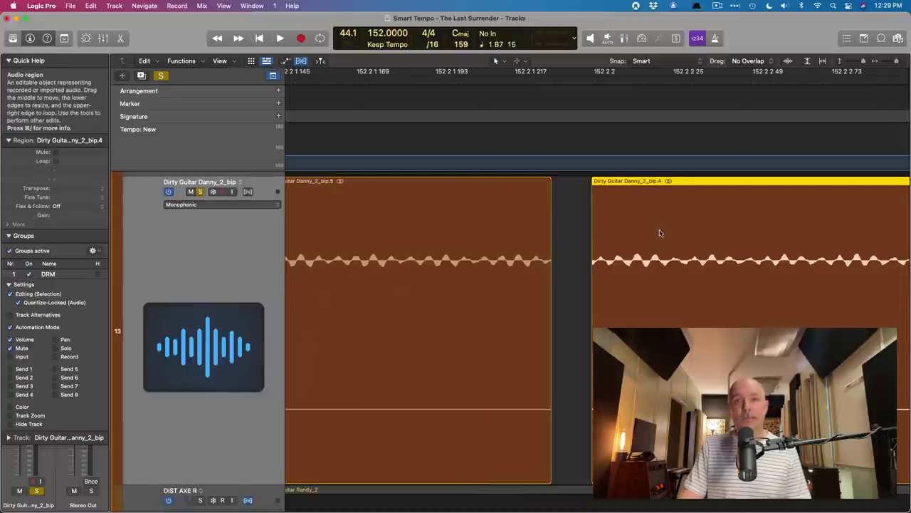
pyautogui.moveTo(655, 234); pyautogui.dragTo(595, 239)
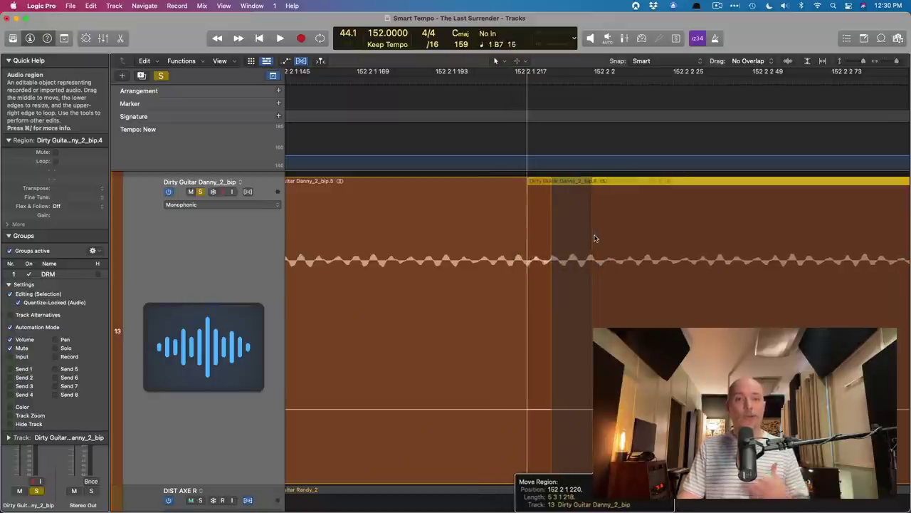
pyautogui.moveTo(595, 239); pyautogui.dragTo(591, 249)
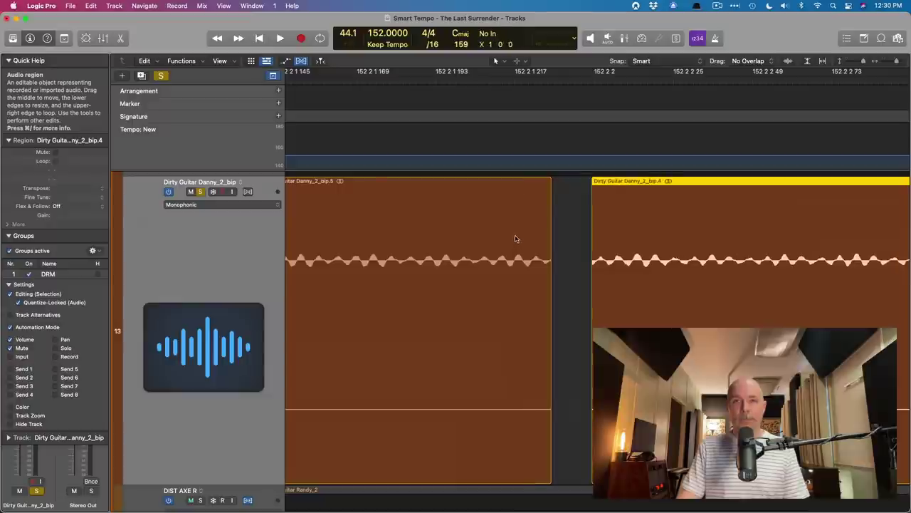
pyautogui.moveTo(514, 239); pyautogui.dragTo(591, 274)
pyautogui.moveTo(823, 226); pyautogui.dragTo(449, 224)
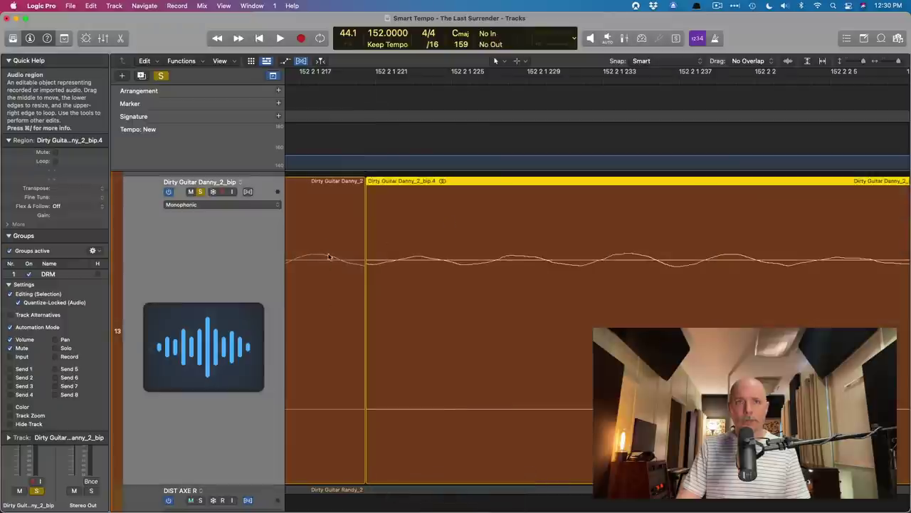
pyautogui.hscroll(-5, 410, 272)
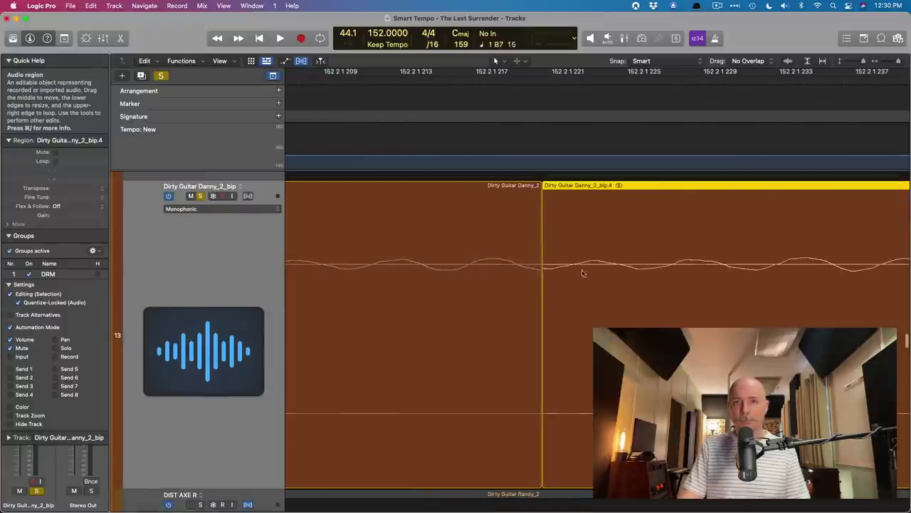
pyautogui.scroll(-5, 584, 288)
# Step: Give bip.5 a Fade Out of 5 with fade type X (Crossfade) in the Region inspector
pyautogui.click(370, 204)
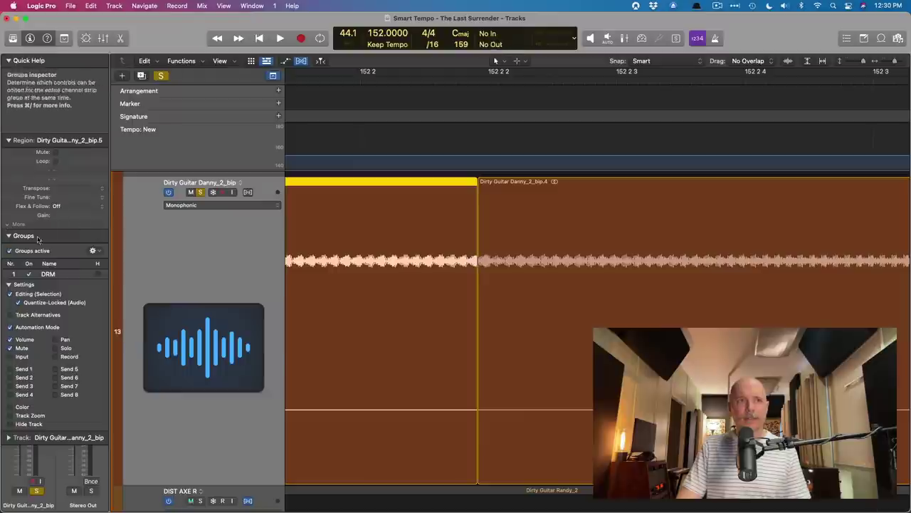
pyautogui.click(8, 224)
pyautogui.click(60, 270)
pyautogui.click(68, 279)
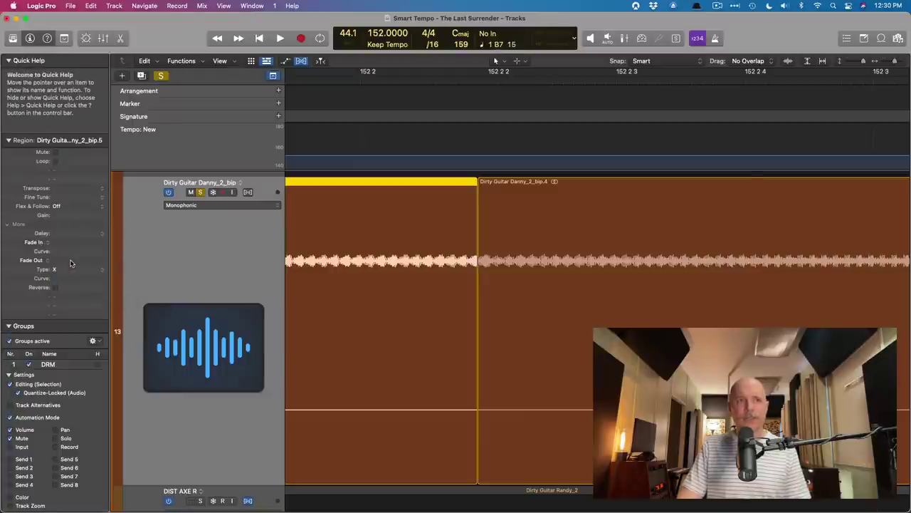
pyautogui.doubleClick(70, 264)
pyautogui.write('5')
pyautogui.press('Return')
# Step: Nudge bip.4 slightly left and audition the join soloed from just before it
pyautogui.scroll(-3, 563, 320)
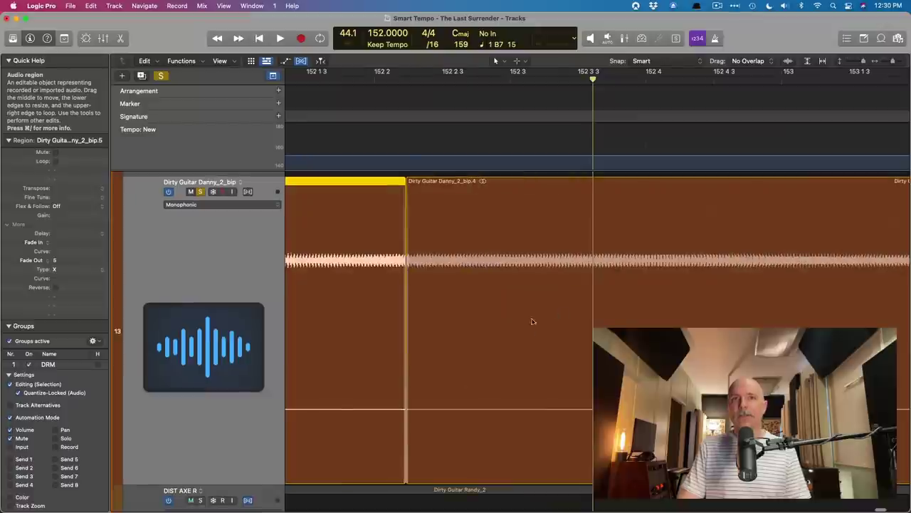
pyautogui.press('space')
pyautogui.press('space')
pyautogui.scroll(6, 498, 249)
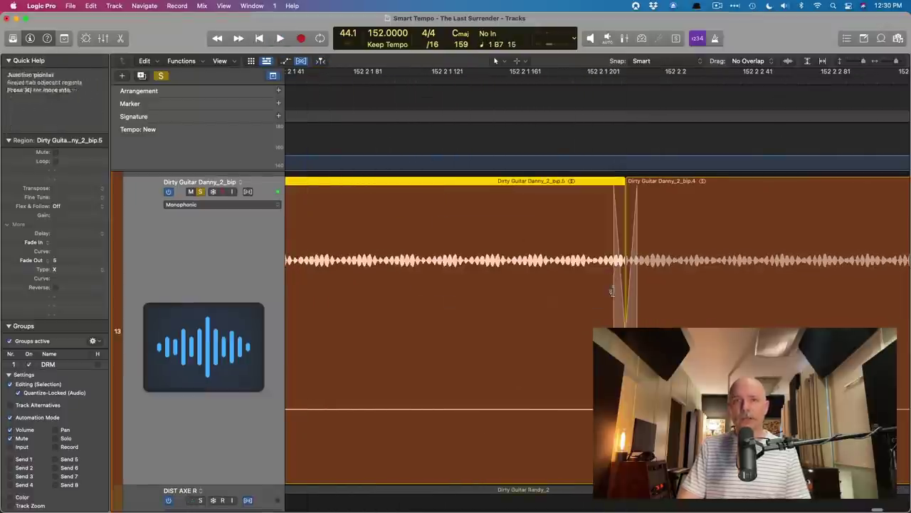
pyautogui.moveTo(697, 249); pyautogui.dragTo(619, 246)
pyautogui.scroll(-4, 619, 246)
pyautogui.press('space')
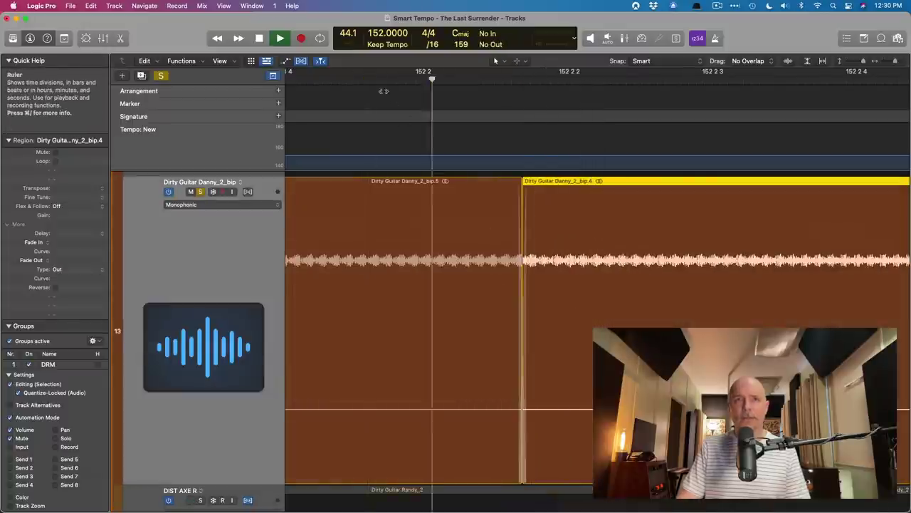
pyautogui.press('space')
pyautogui.scroll(-4, 524, 275)
pyautogui.scroll(4, 418, 223)
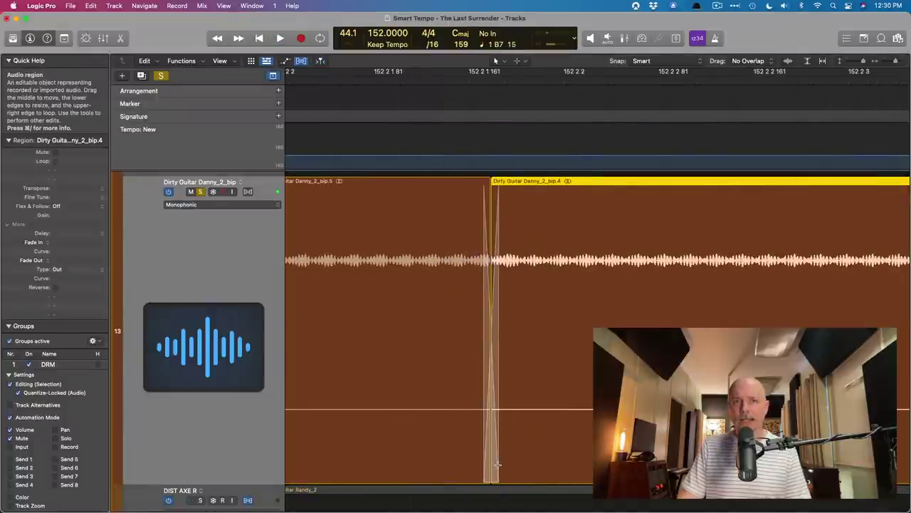
pyautogui.hotkey('ctrl', 's')
pyautogui.click(393, 77)
pyautogui.scroll(-4, 441, 163)
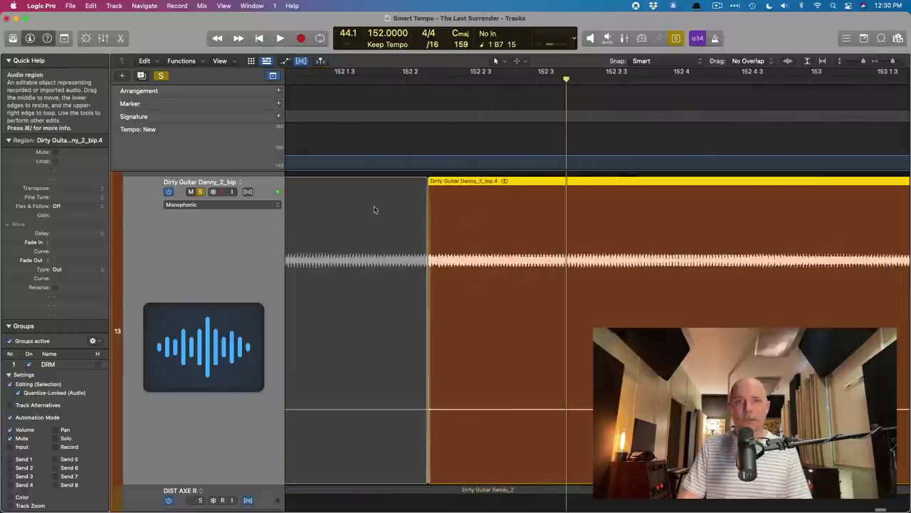
# Step: Audition the soloed section, turn solo off, and select bip.4 at the crossfade
pyautogui.click(375, 209)
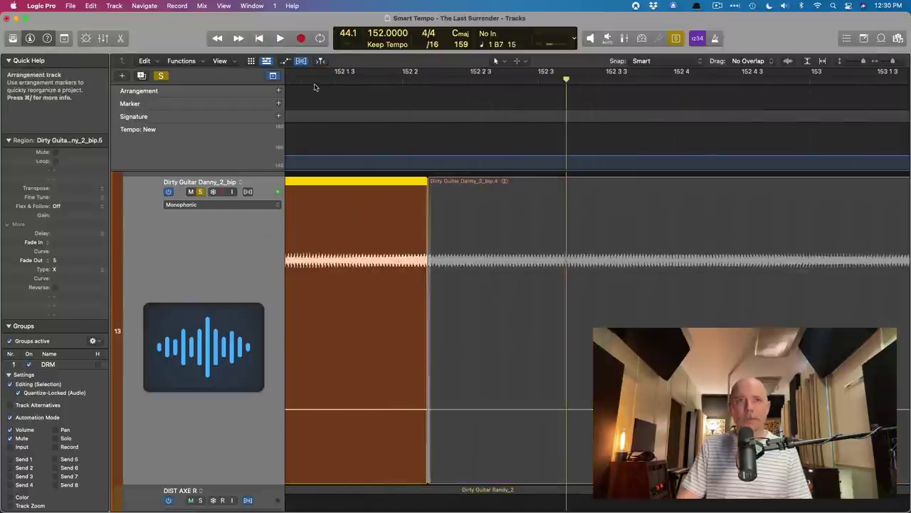
pyautogui.press('space')
pyautogui.press('space')
pyautogui.hotkey('ctrl', 's')
pyautogui.moveTo(434, 250); pyautogui.dragTo(498, 275)
pyautogui.click(489, 213)
pyautogui.hscroll(-5, 490, 215)
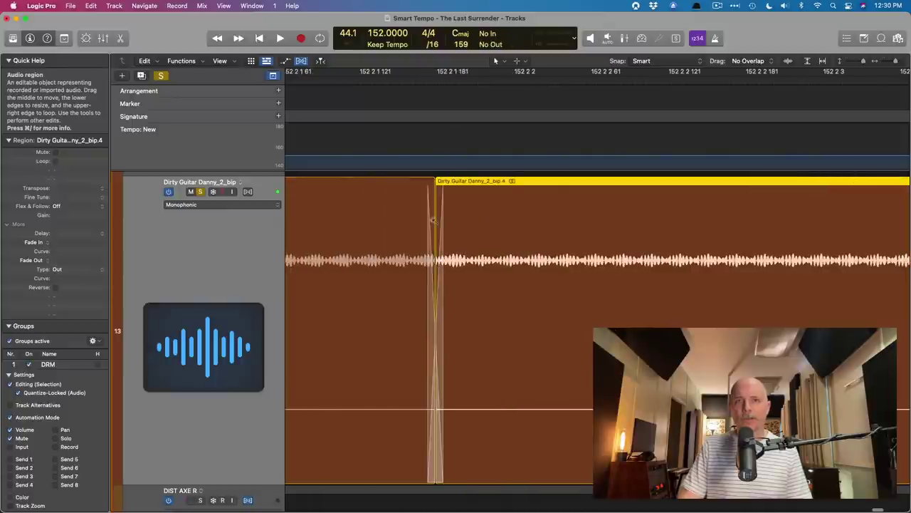
pyautogui.scroll(3, 549, 273)
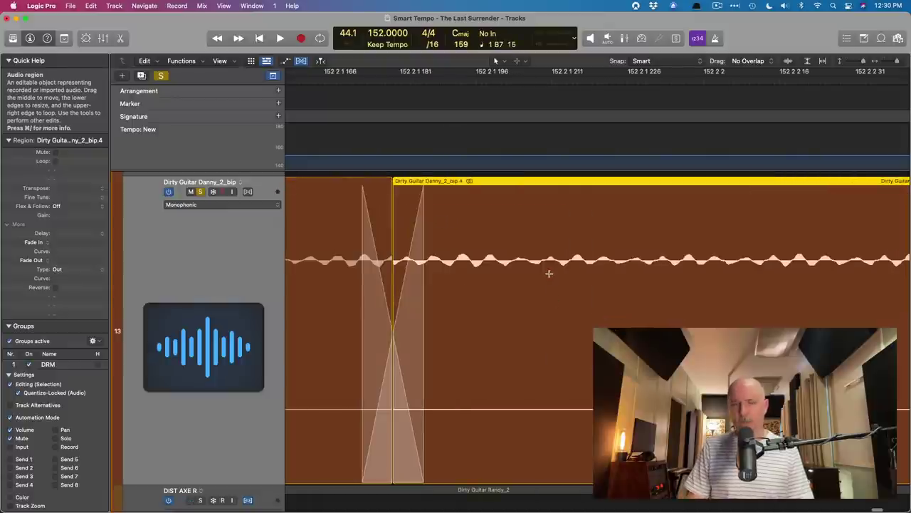
pyautogui.scroll(3, 549, 274)
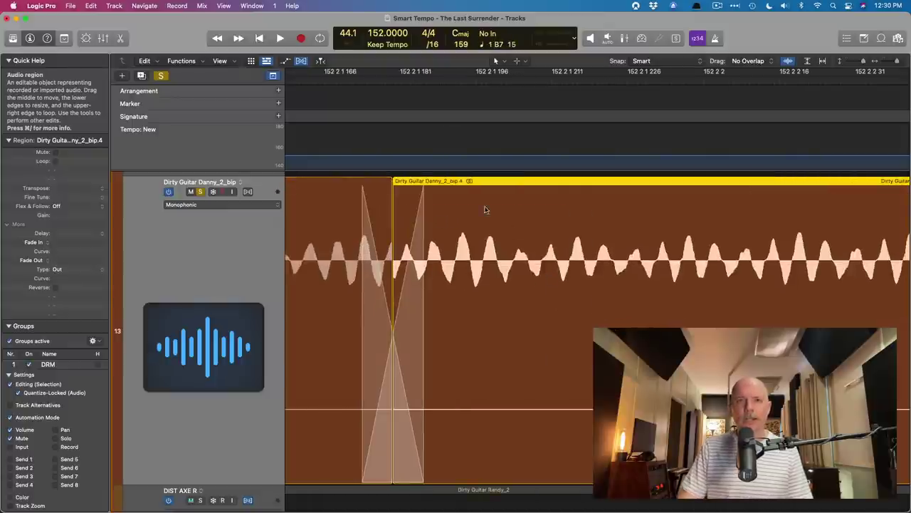
# Step: Trim the start of bip.4 later and slide it left against bip.5, then play the join
pyautogui.moveTo(404, 467); pyautogui.dragTo(572, 413)
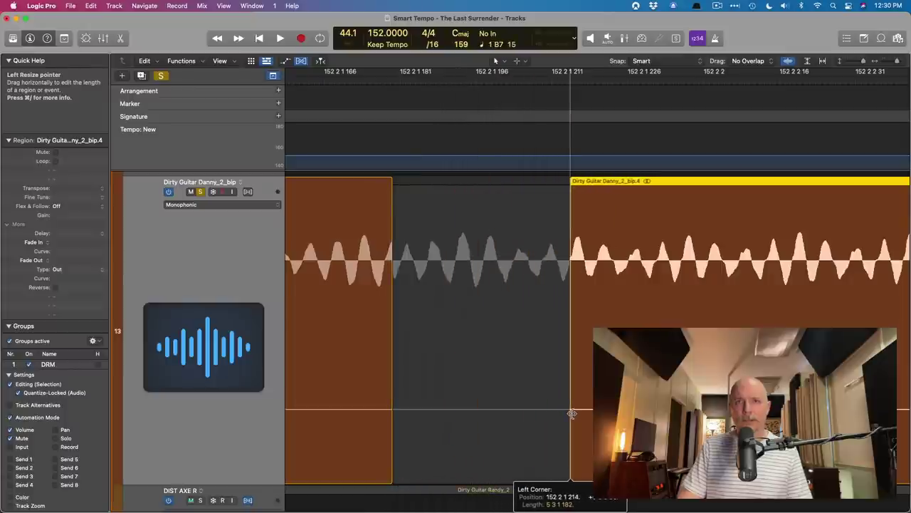
pyautogui.moveTo(669, 278); pyautogui.dragTo(432, 278)
pyautogui.press('super+Left')
pyautogui.press('space')
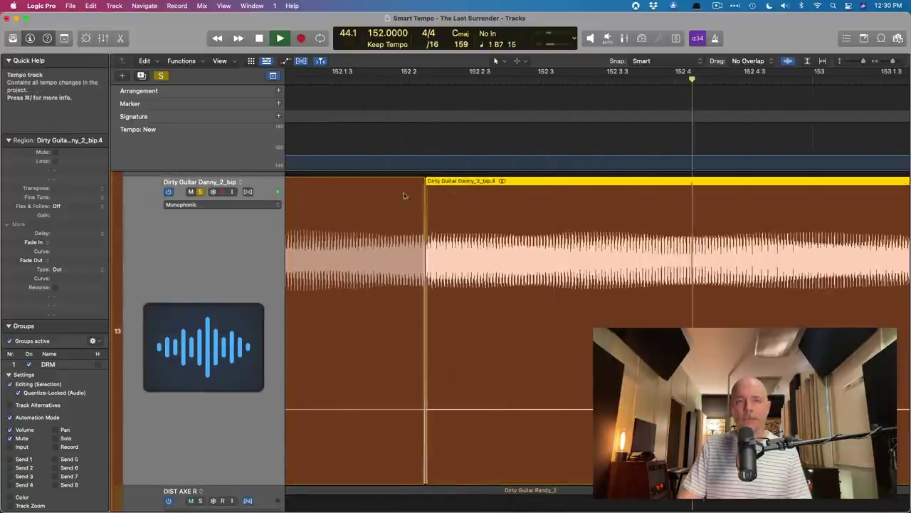
pyautogui.press('space')
pyautogui.press('z')
pyautogui.press('space')
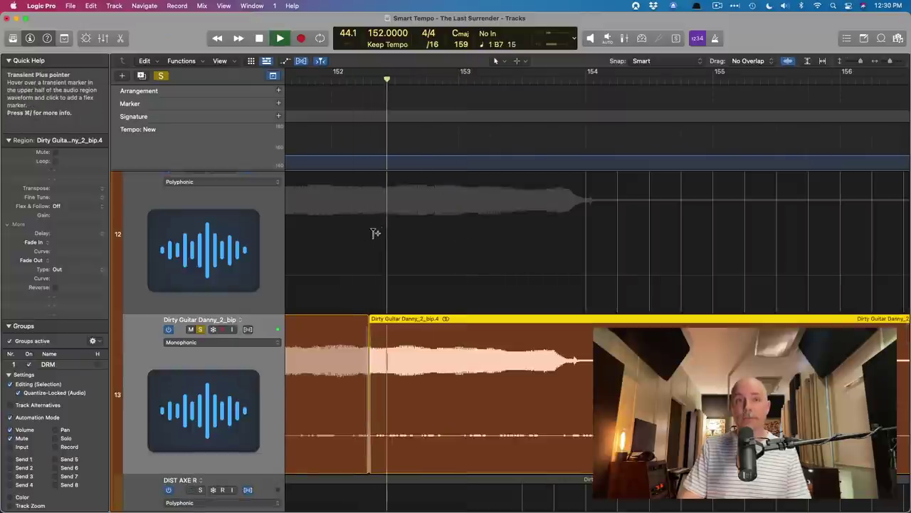
pyautogui.press('space')
# Step: Nudge bip.4 slightly further left to about 152 2 1 159 and play the join
pyautogui.press('super+Down')
pyautogui.press('super+Right')
pyautogui.press('super+Right')
pyautogui.press('super+Right')
pyautogui.press('super+Right')
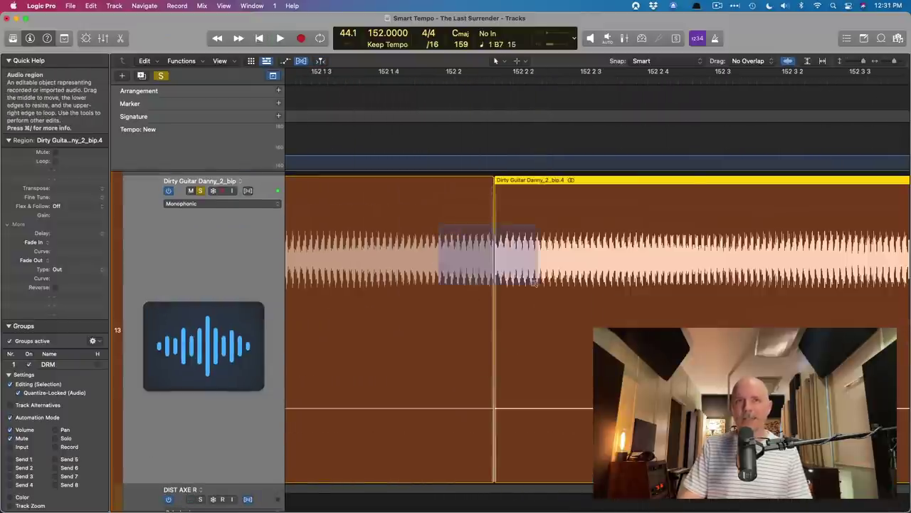
pyautogui.keyDown('ctrl'); pyautogui.keyDown('alt'); pyautogui.click(677, 213); pyautogui.keyUp('alt'); pyautogui.keyUp('ctrl')
pyautogui.moveTo(661, 236); pyautogui.dragTo(499, 235)
pyautogui.keyDown('ctrl'); pyautogui.keyDown('alt'); pyautogui.click(498, 234); pyautogui.keyUp('alt'); pyautogui.keyUp('ctrl')
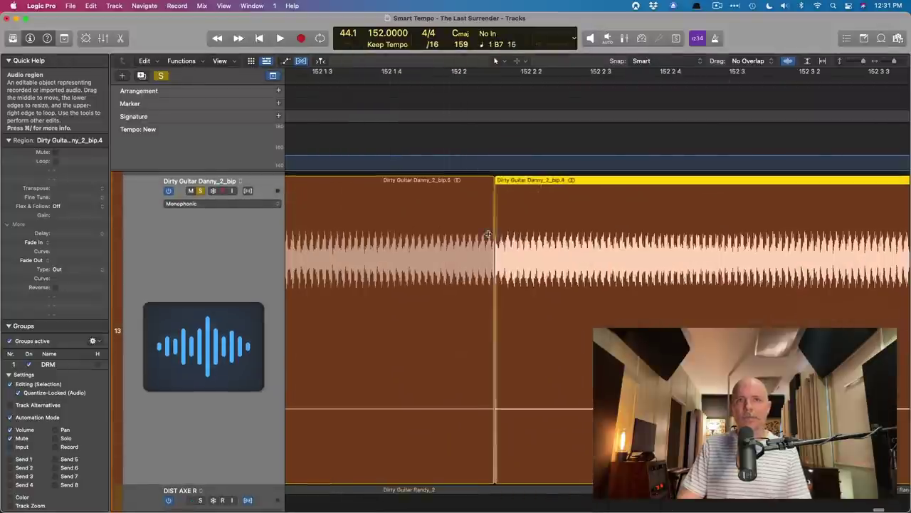
pyautogui.press('space')
pyautogui.keyDown('ctrl'); pyautogui.keyDown('alt'); pyautogui.click(484, 236); pyautogui.keyUp('alt'); pyautogui.keyUp('ctrl')
# Step: Turn solo off and view bars 117–157 across all tracks
pyautogui.keyDown('ctrl'); pyautogui.keyDown('alt'); pyautogui.click(429, 327); pyautogui.keyUp('alt'); pyautogui.keyUp('ctrl')
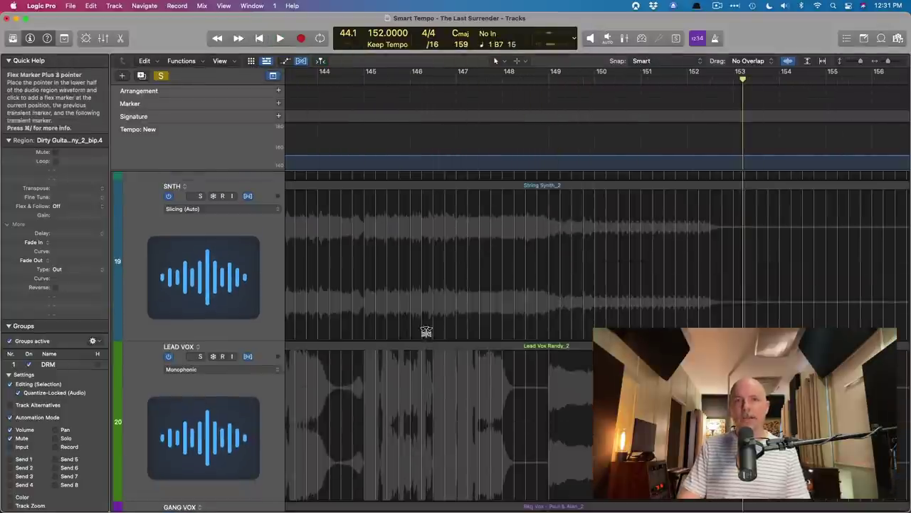
pyautogui.press('space')
pyautogui.scroll(-5, 448, 325)
pyautogui.scroll(10, 485, 332)
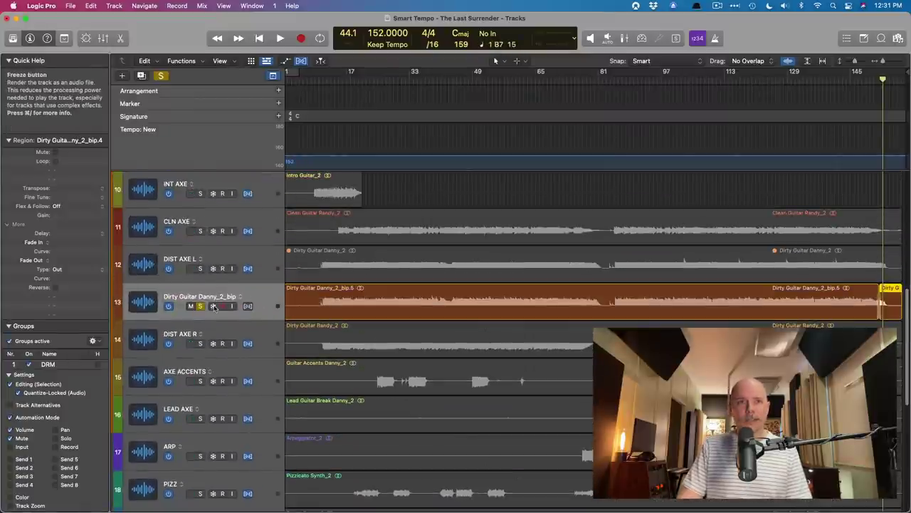
pyautogui.press('super+Right')
pyautogui.press('super+Right')
pyautogui.press('super+Down')
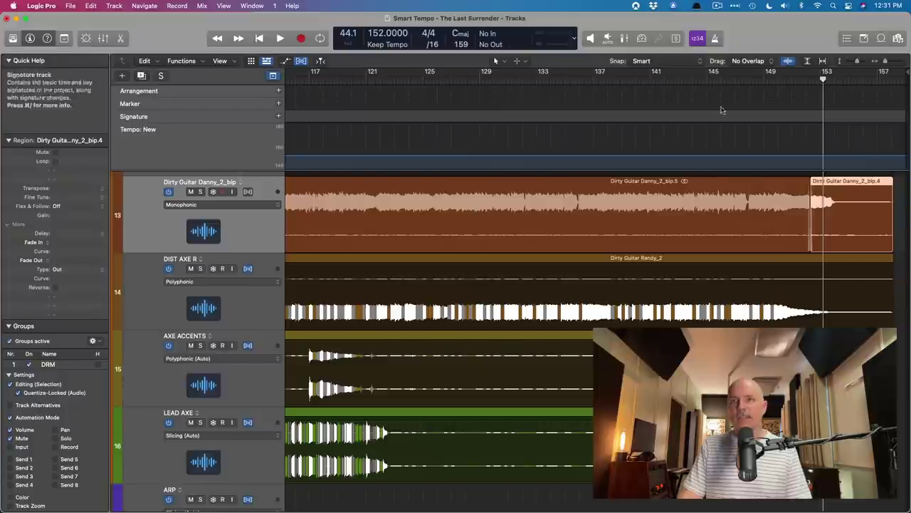
# Step: Remove the accidental duplicate track and play the guitar tail in context from bar 149
pyautogui.click(765, 77)
pyautogui.press('super+d')
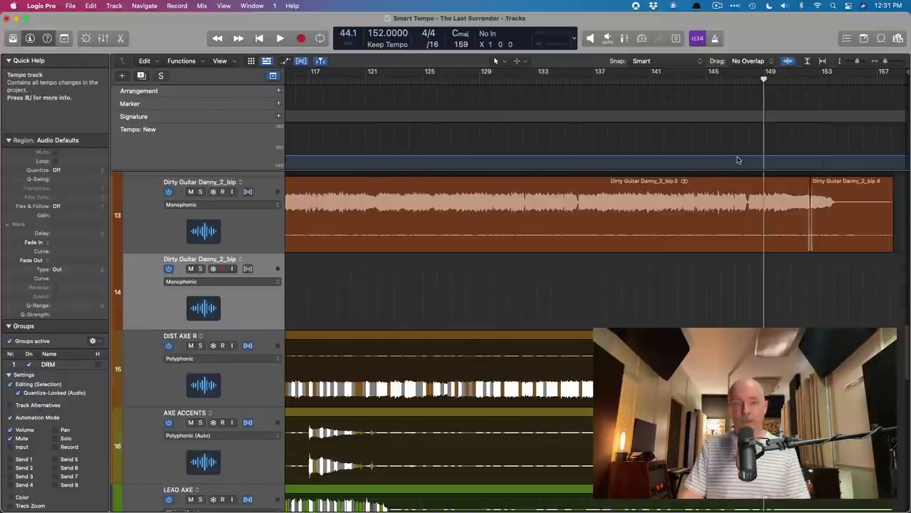
pyautogui.press('super+z')
pyautogui.press('space')
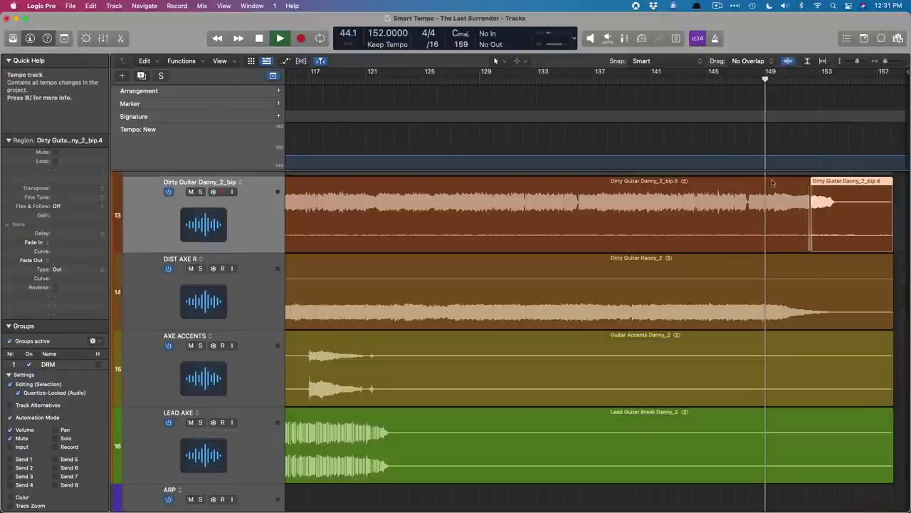
pyautogui.press('super+Right')
pyautogui.press('super+Right')
pyautogui.press('super+Down')
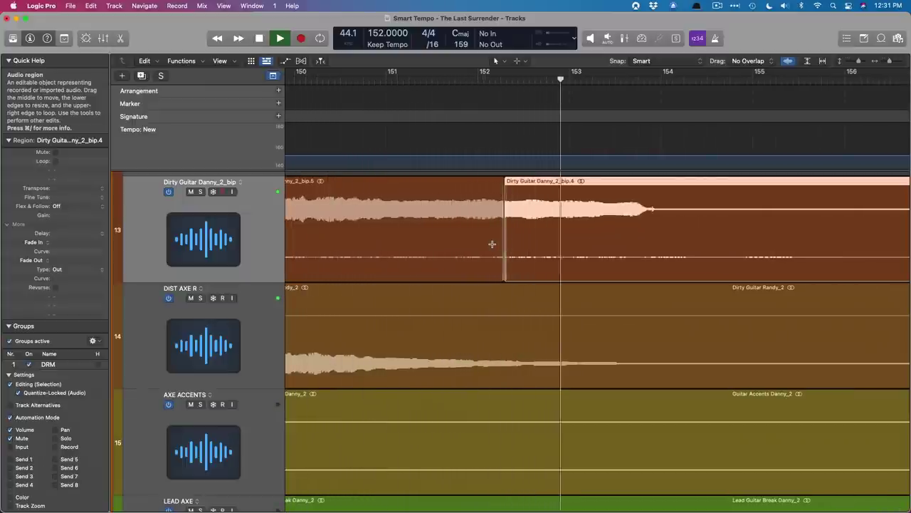
pyautogui.press('space')
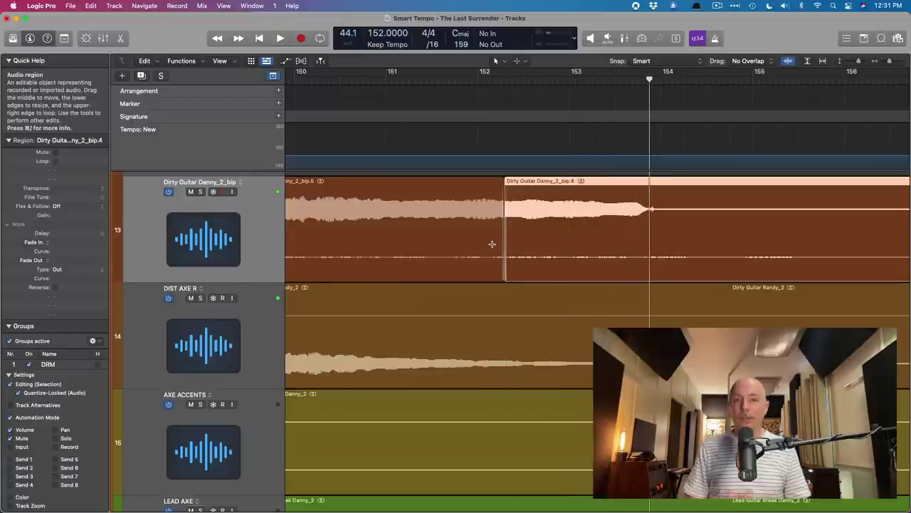